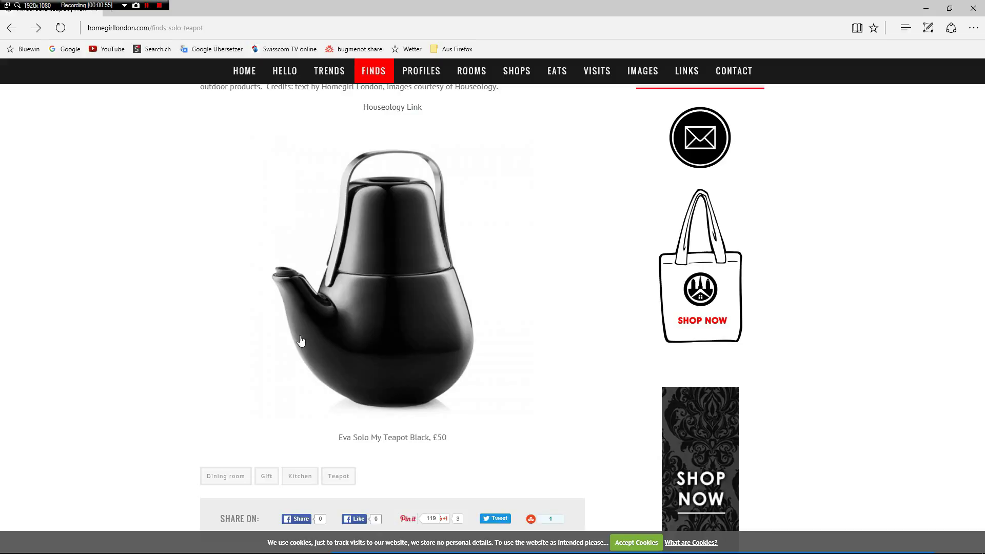
Switch from the teapot reference page to Modo, deselect everything and show the scene in the Front view
key(alt+Tab)
key(alt+Tab)
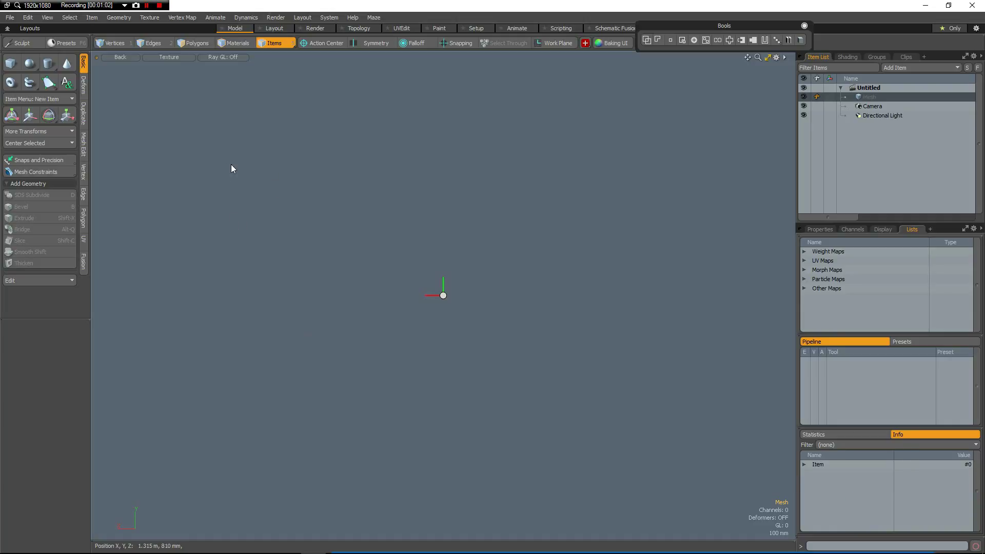
click(232, 168)
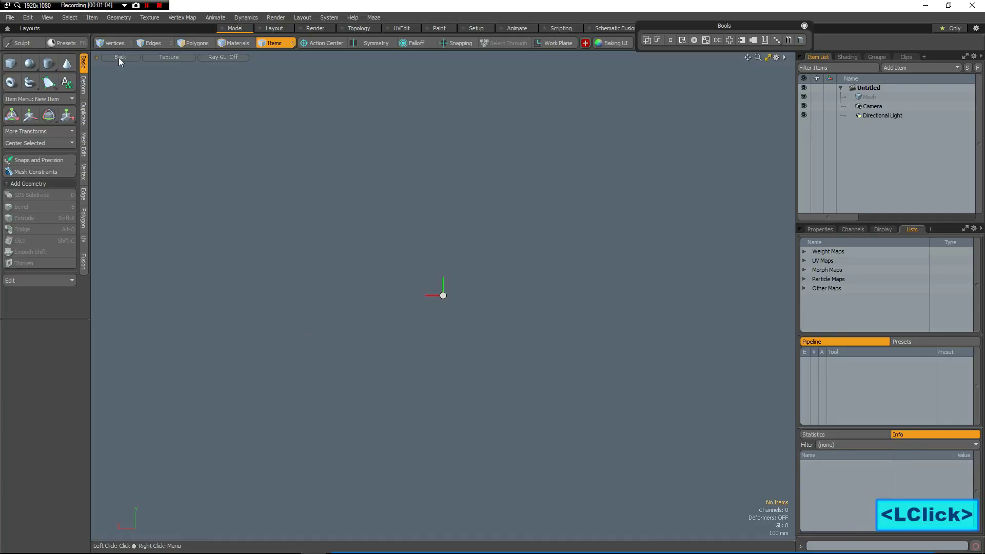
key(2)
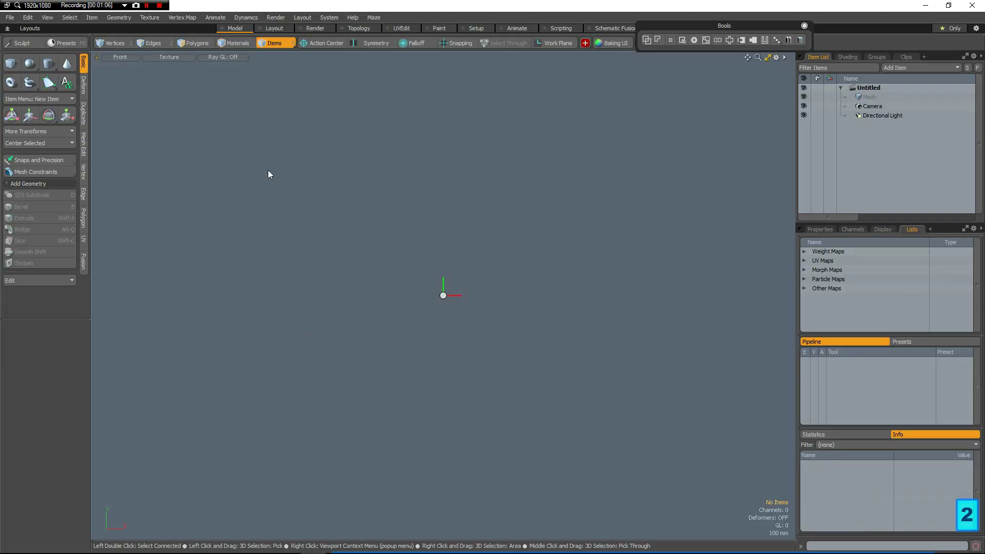
Draw a flat 24-sided cylinder disc around the origin, with radii of about 290 by 275 mm
click(49, 63)
click(56, 397)
text(24)
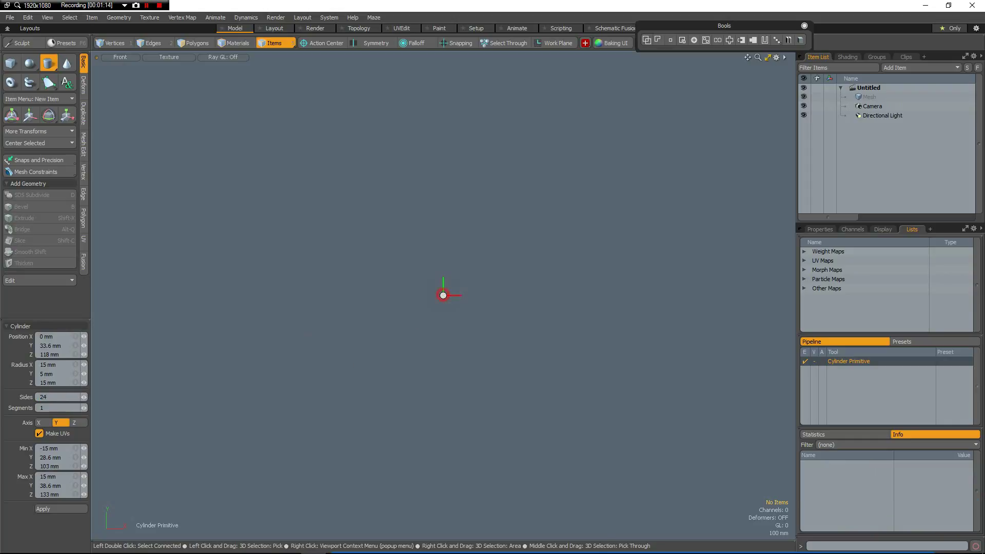
drag(443, 296, 490, 251)
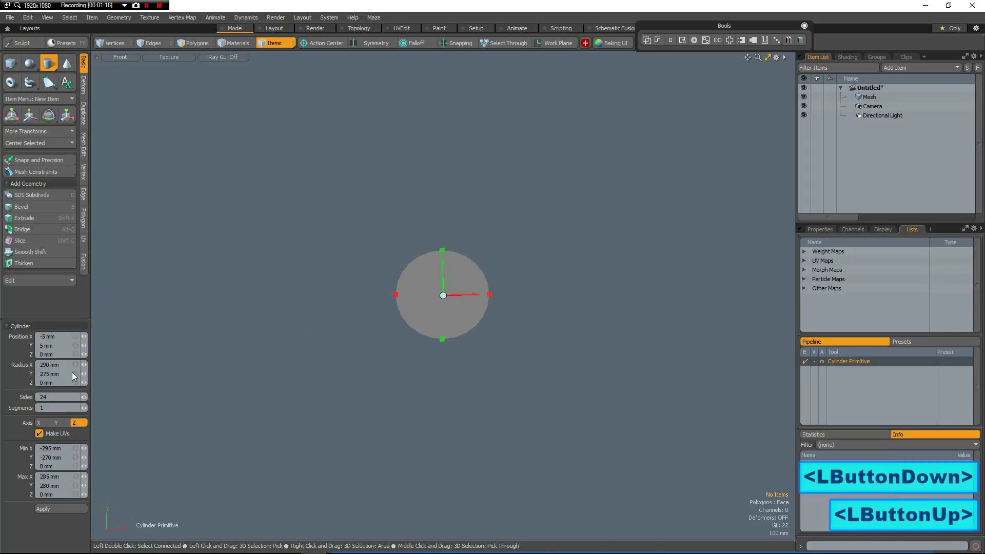
Set the disc's X and Y radius to 100 mm and its position to 0 mm on all axes
click(57, 365)
text(100)
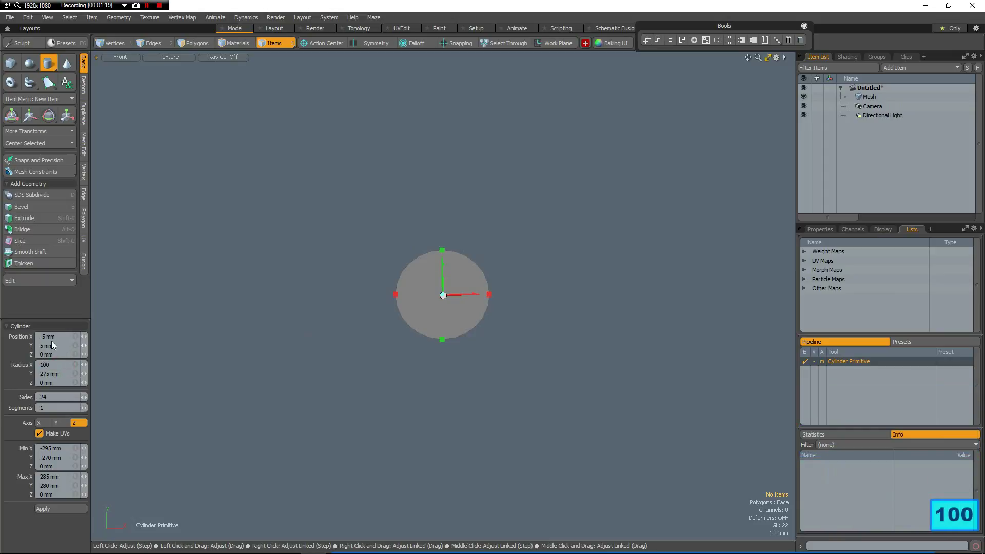
key(Tab)
text(100)
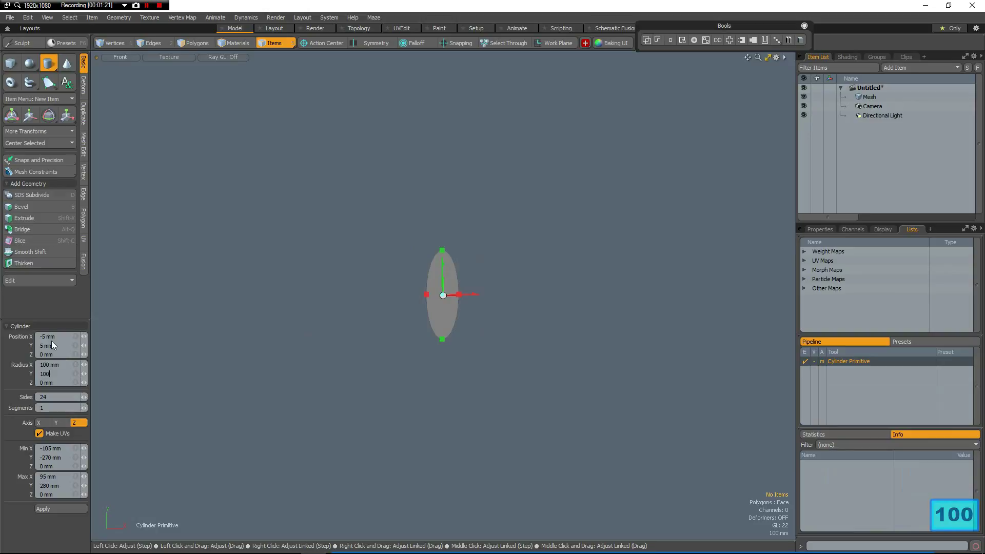
key(Return)
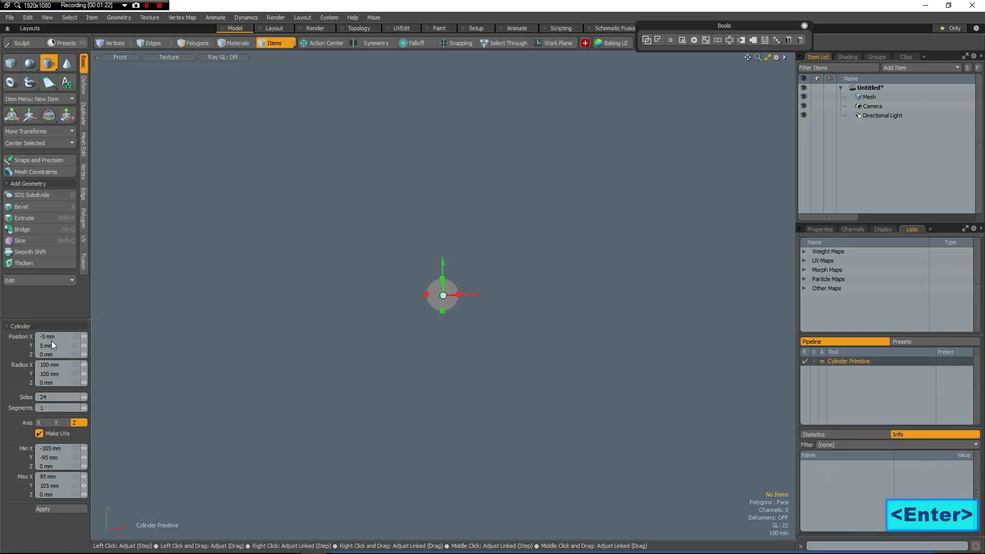
click(61, 336)
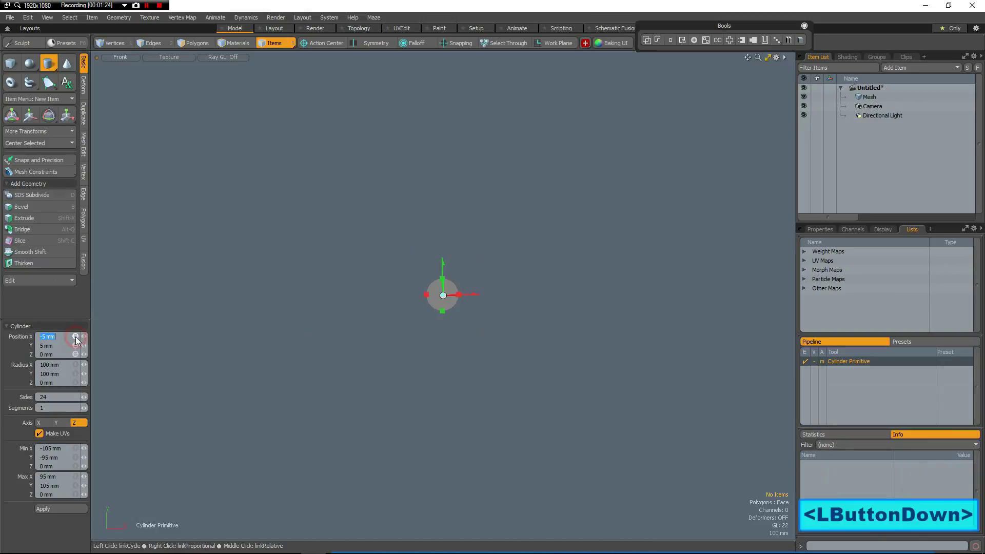
text(0)
key(Return)
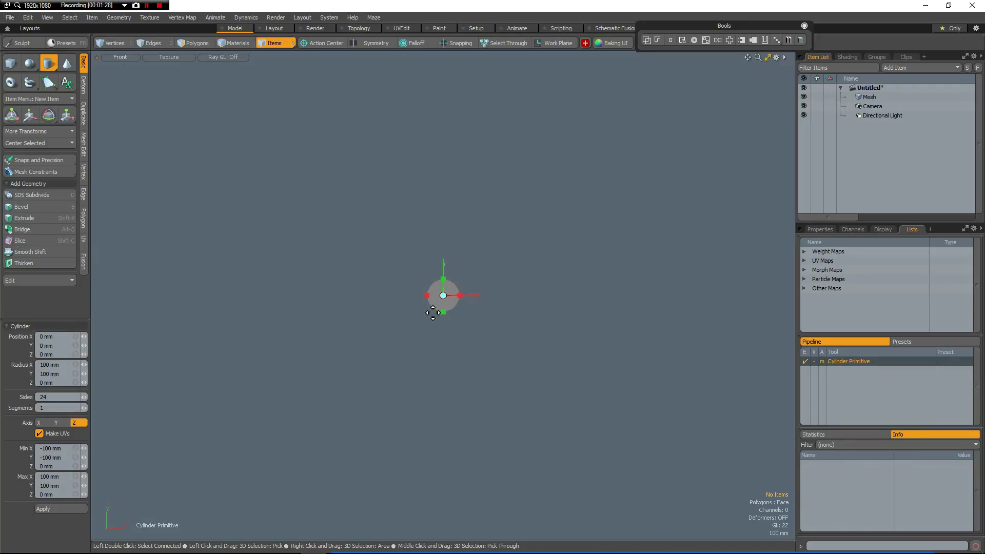
Finish the cylinder, then select the disc polygon and paste a copy of it in place
key(a)
scroll(442, 288, down, 2)
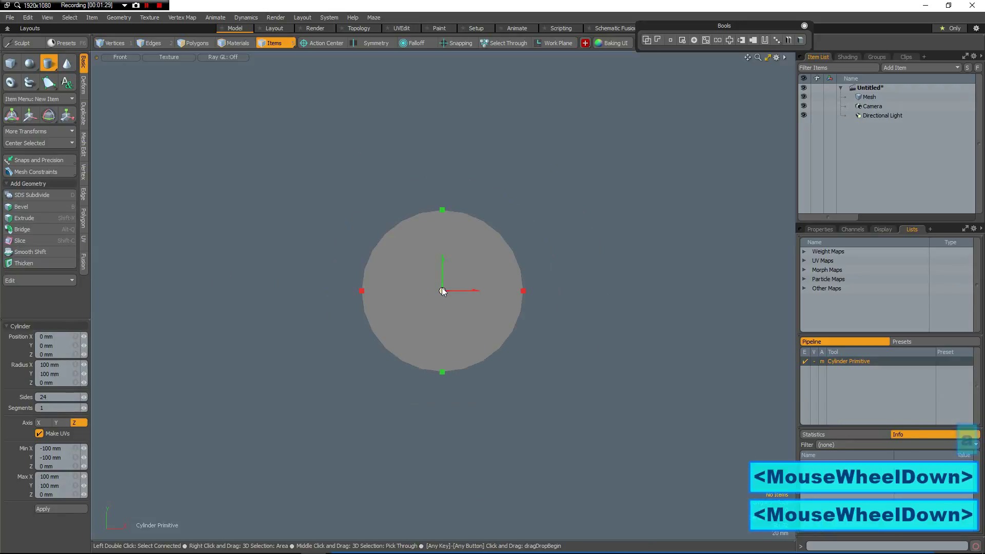
scroll(442, 288, up, 2)
alt+drag(451, 298, 477, 363)
key(3)
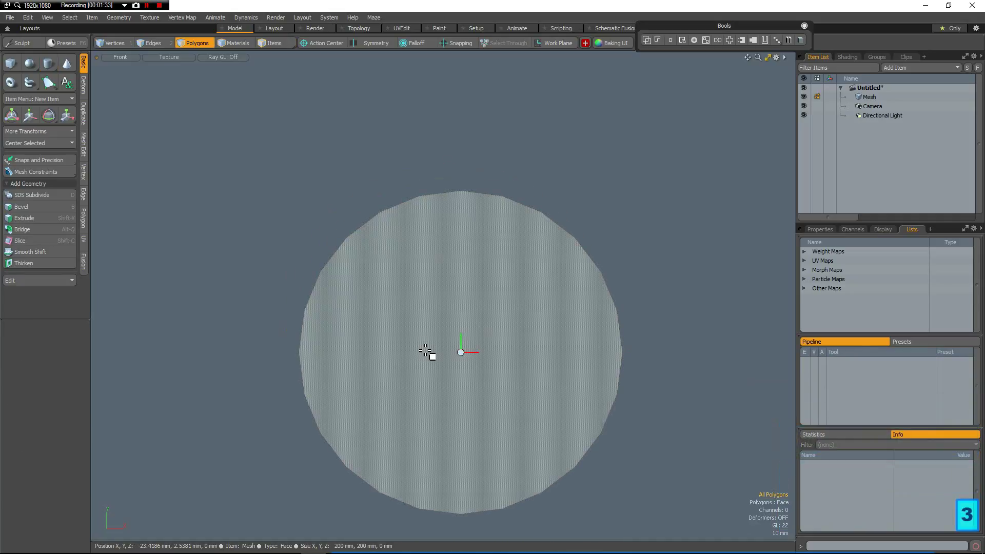
click(426, 352)
key(ctrl+c)
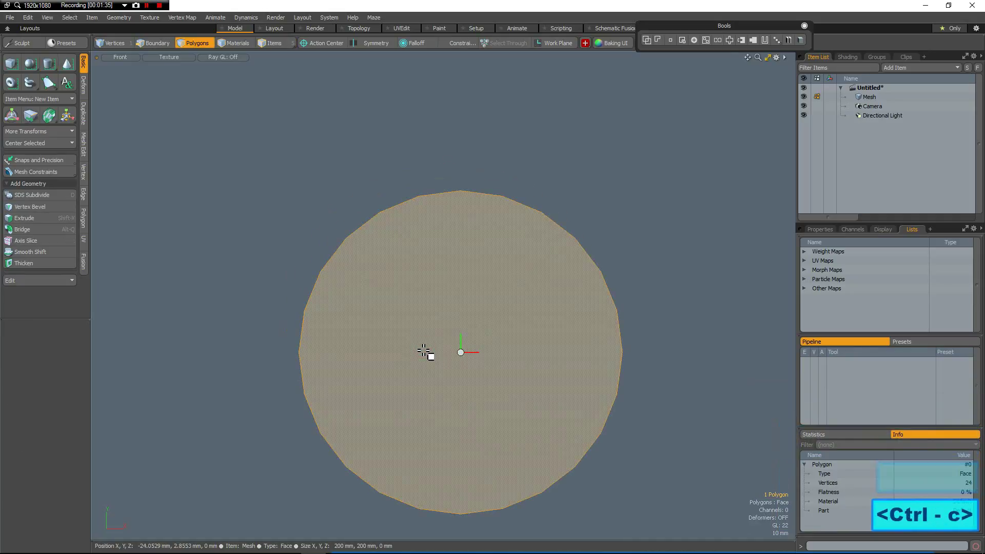
key(ctrl+v)
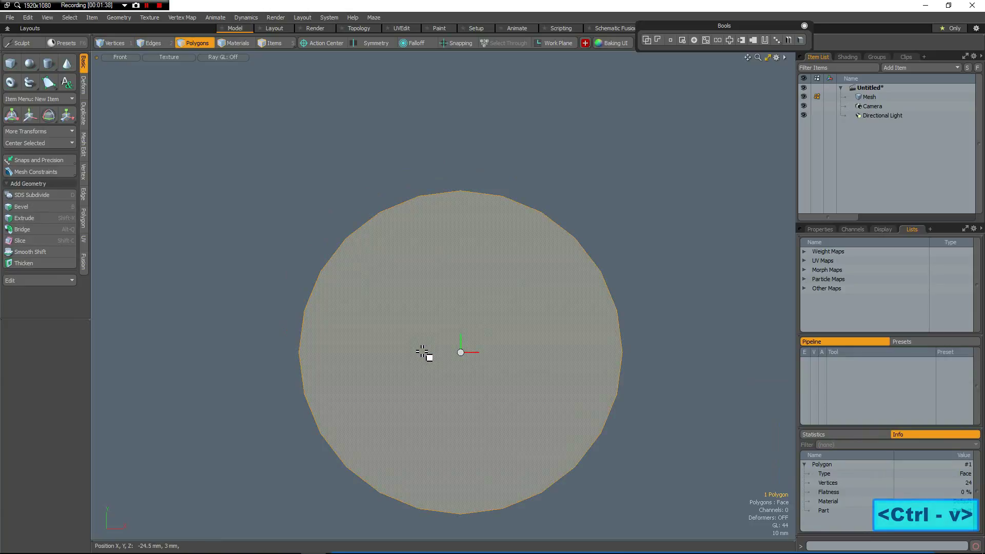
Move the pasted disc up by 100 mm along Y
key(w)
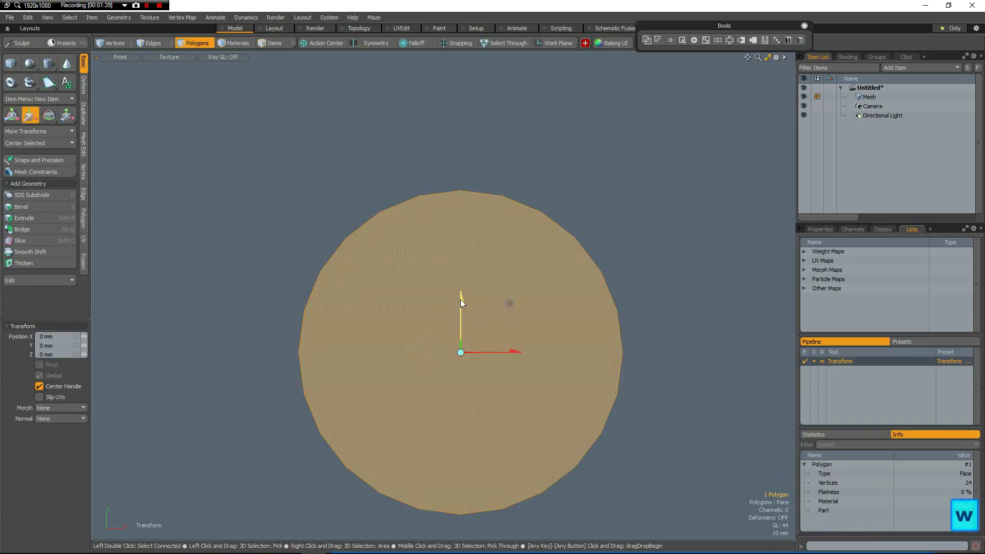
ctrl+drag(461, 301, 461, 152)
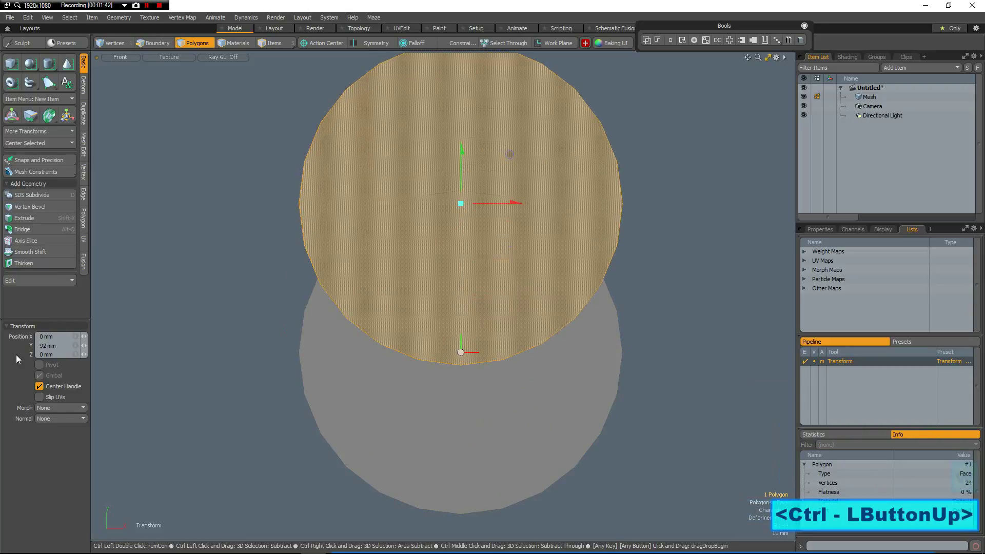
click(65, 345)
text(100)
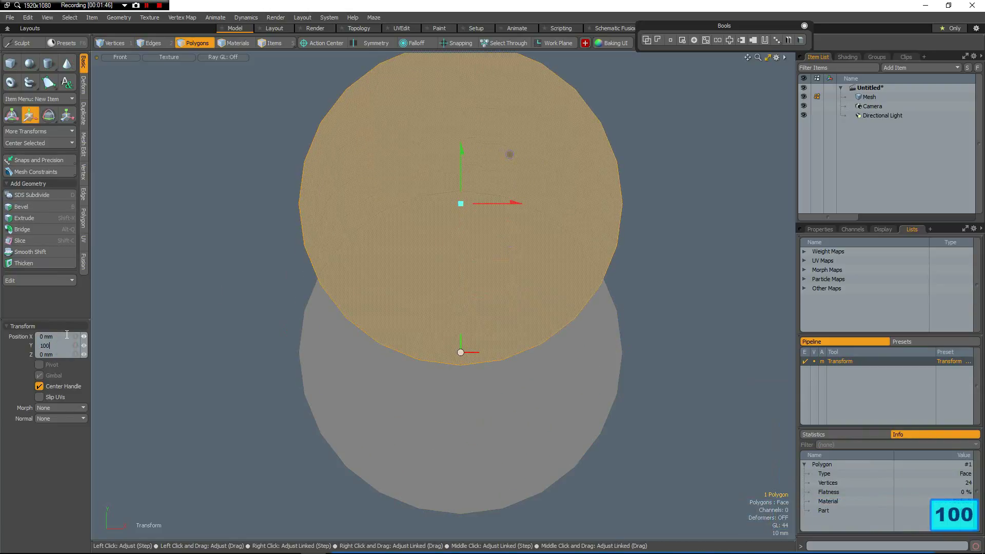
key(Return)
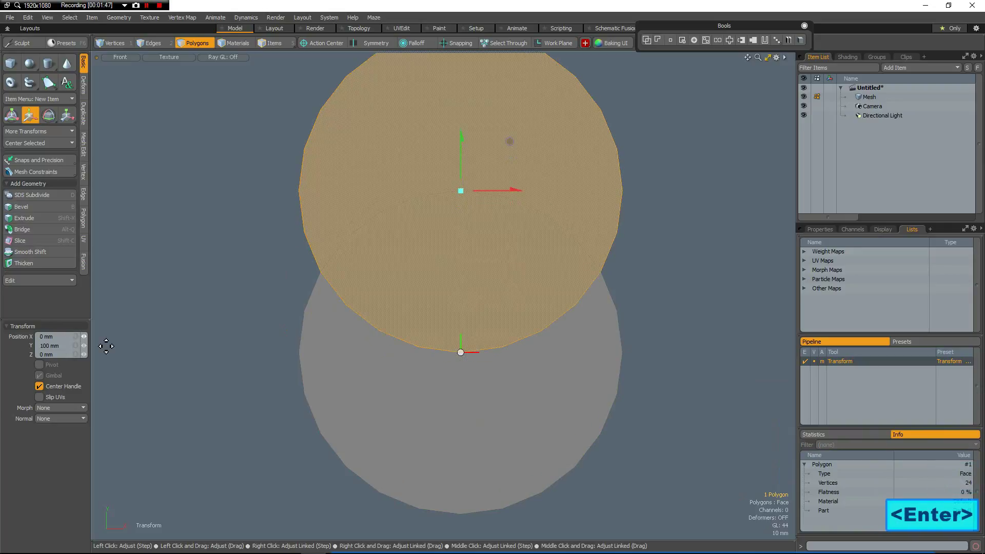
Scale the upper disc uniformly to 66% and hide it
key(r)
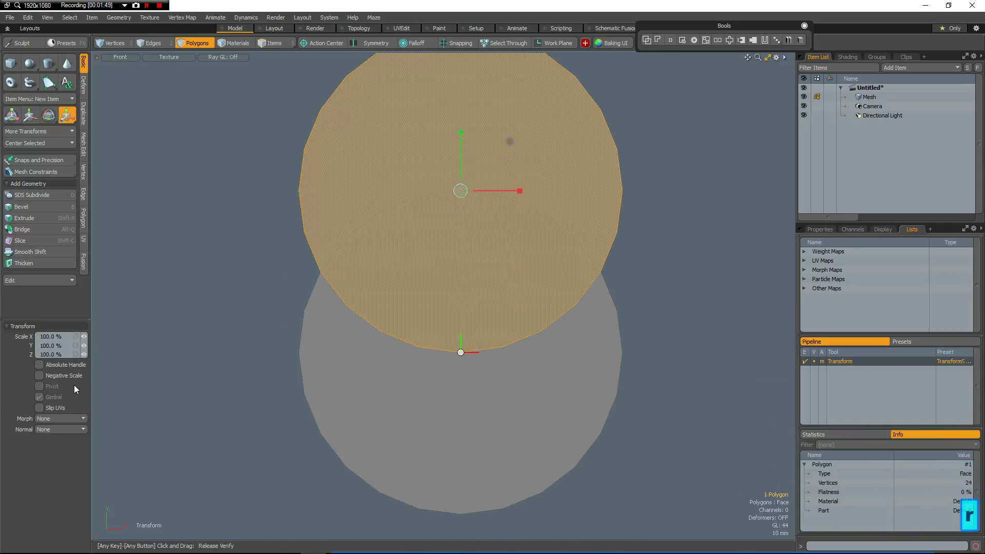
click(75, 337)
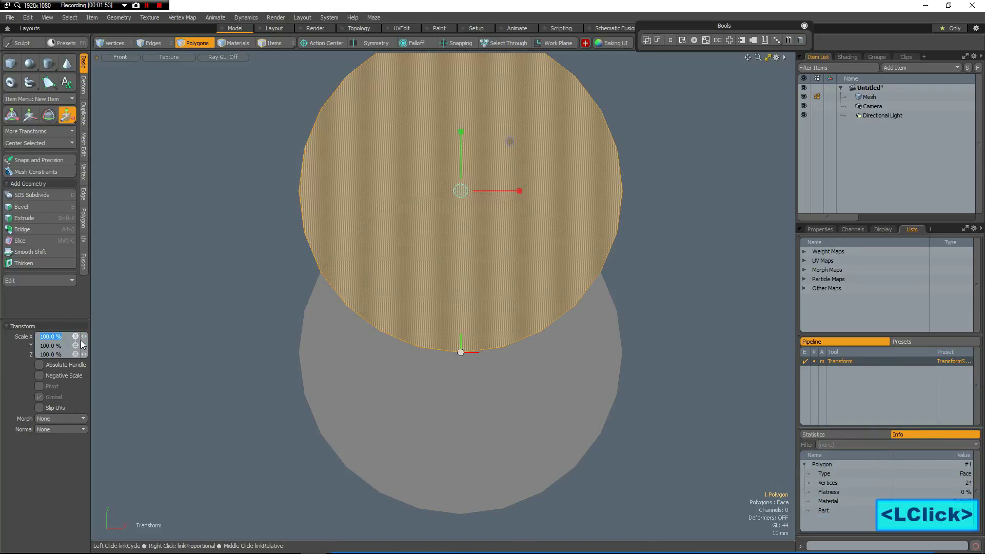
text(66)
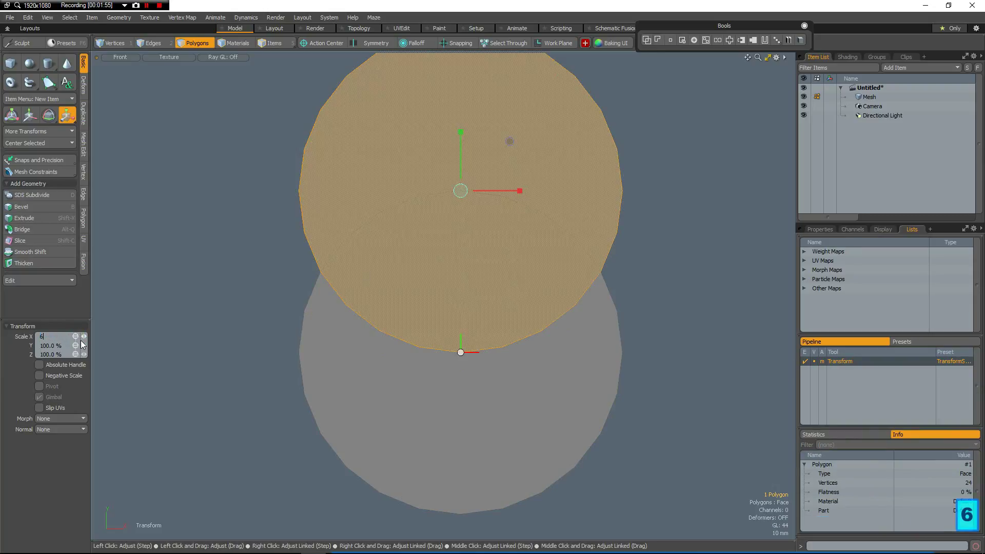
key(Return)
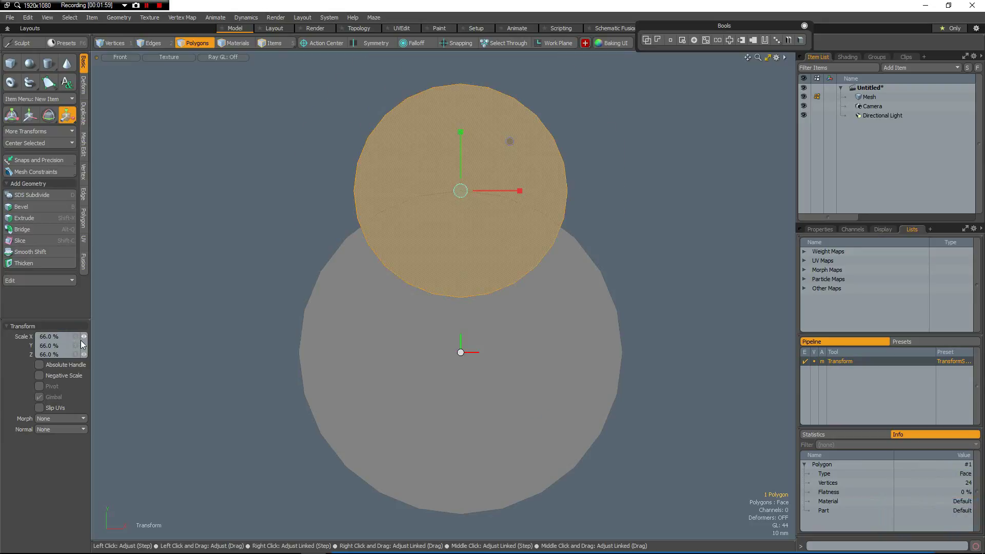
key(h)
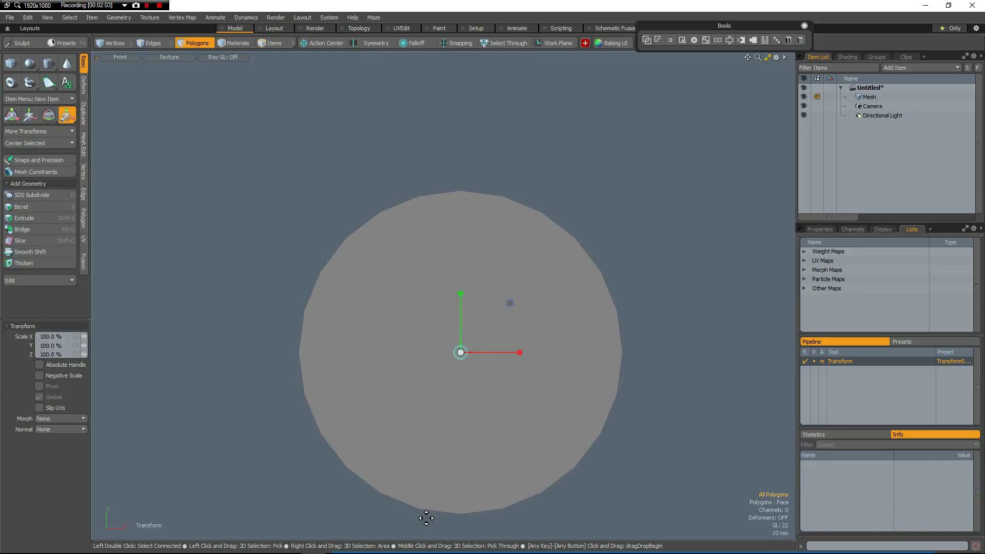
Edge Slice the large disc horizontally between the vertices on either side of its base
key(c)
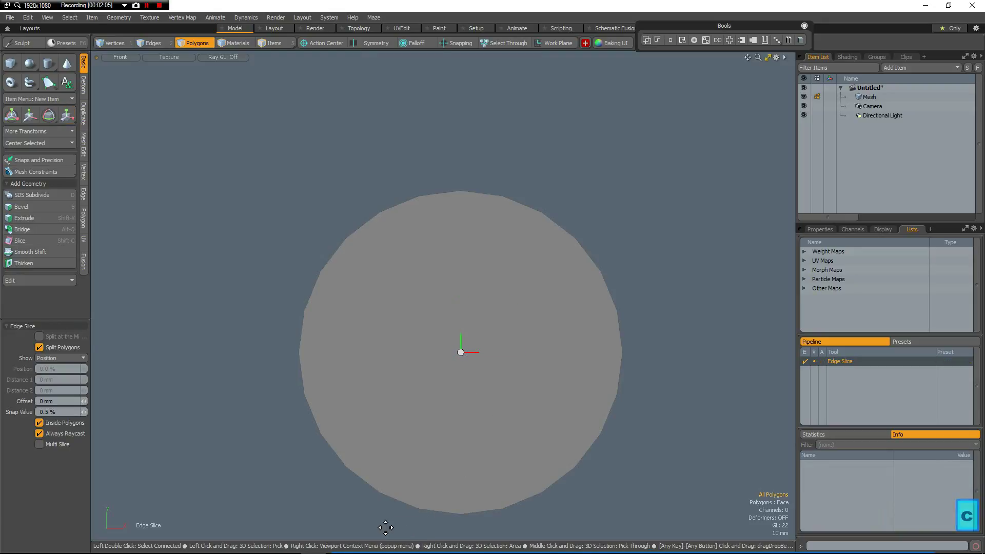
drag(399, 503, 380, 493)
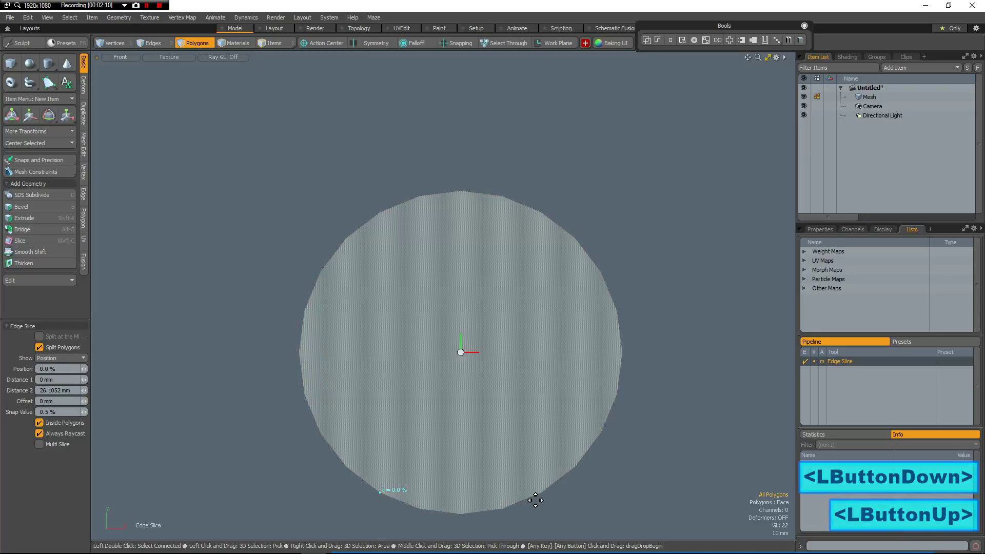
drag(531, 495, 542, 493)
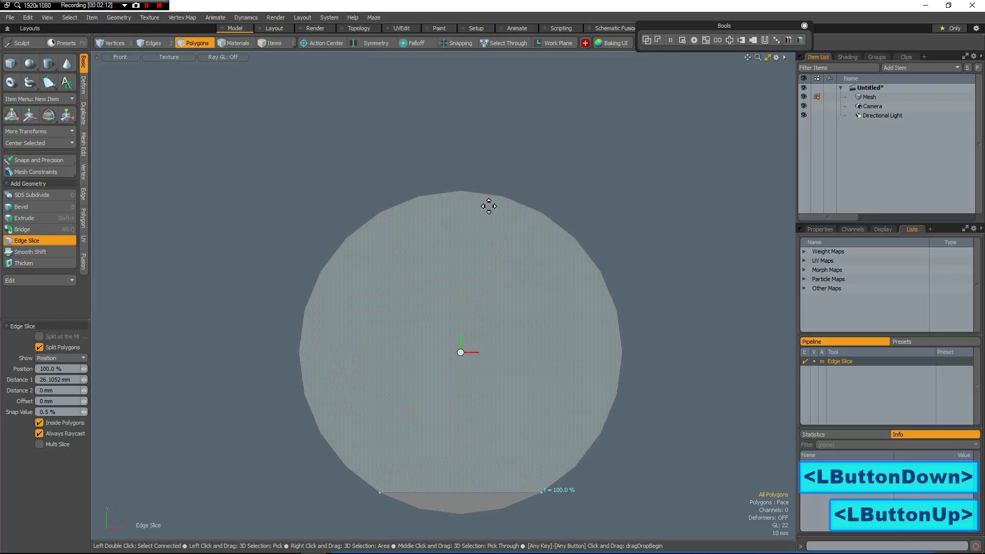
Slice the disc vertically through its centre from the topmost vertex and delete the two polygons below the horizontal cut
shift+drag(472, 193, 461, 191)
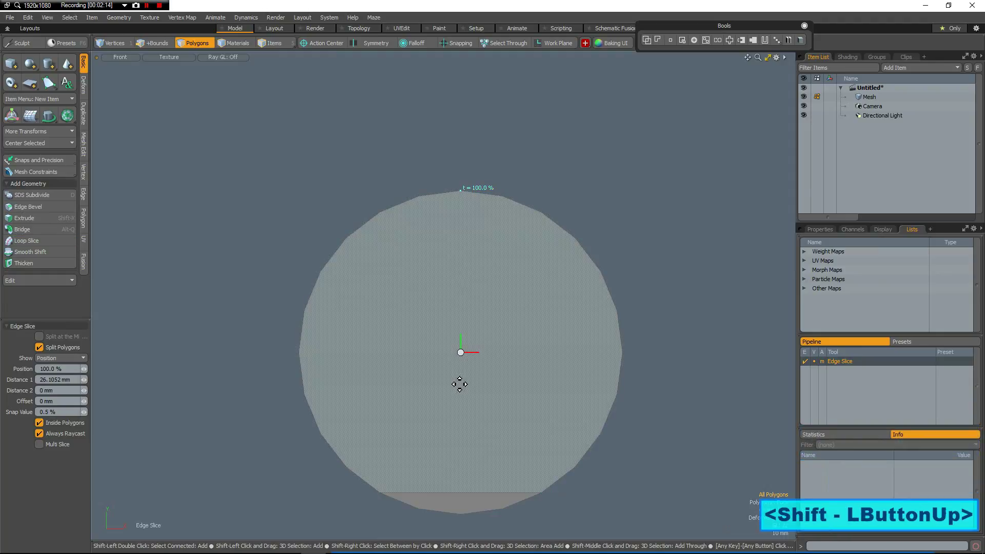
ctrl+click(464, 492)
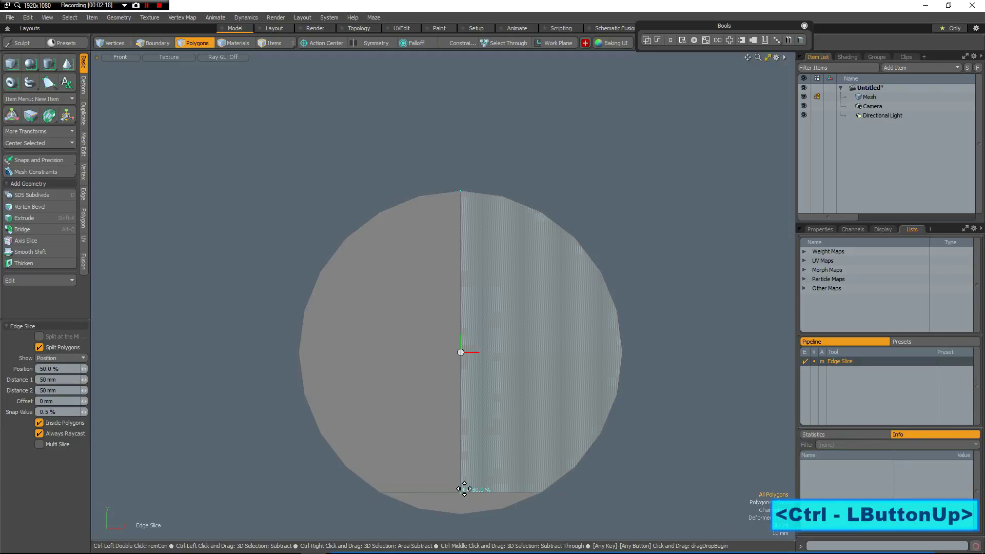
click(481, 511)
key(Escape)
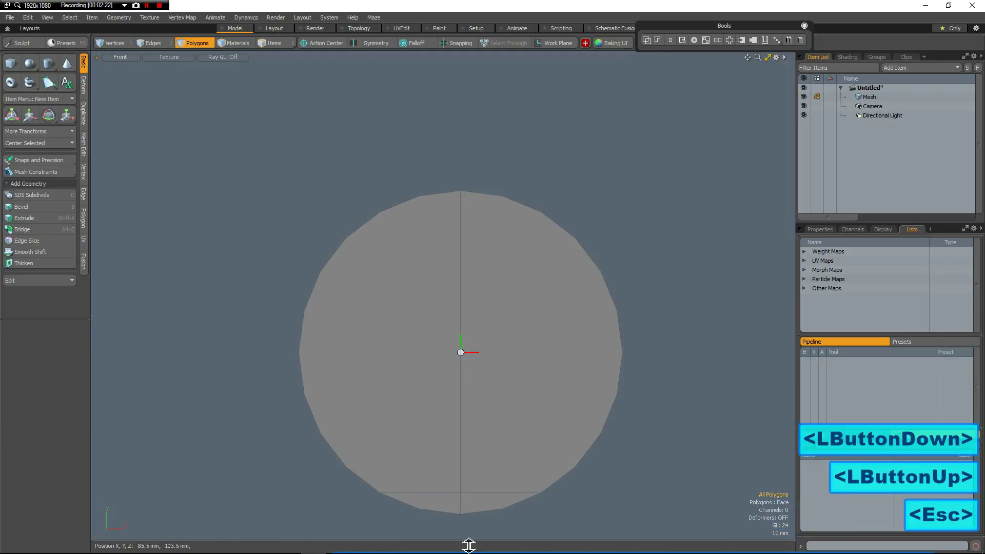
drag(409, 504, 606, 529)
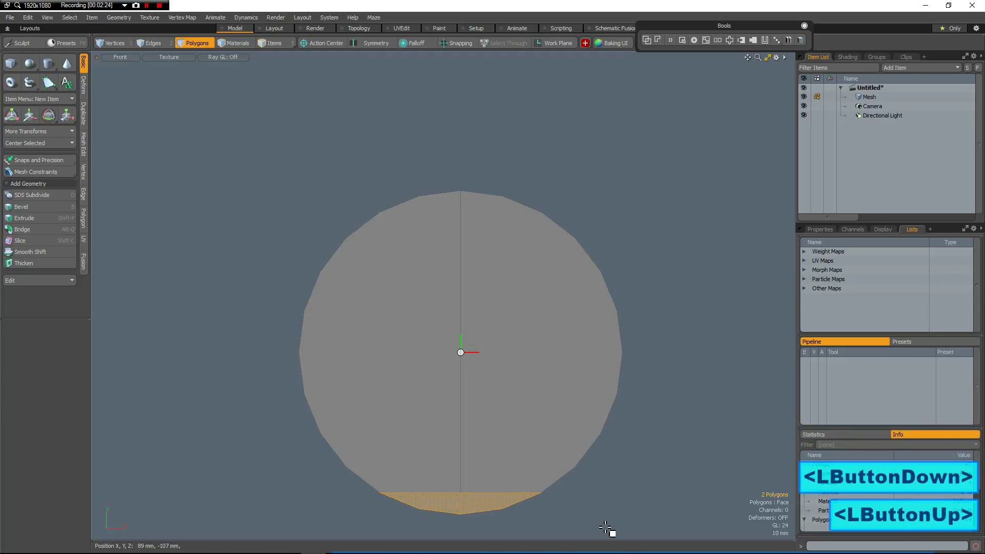
key(Delete)
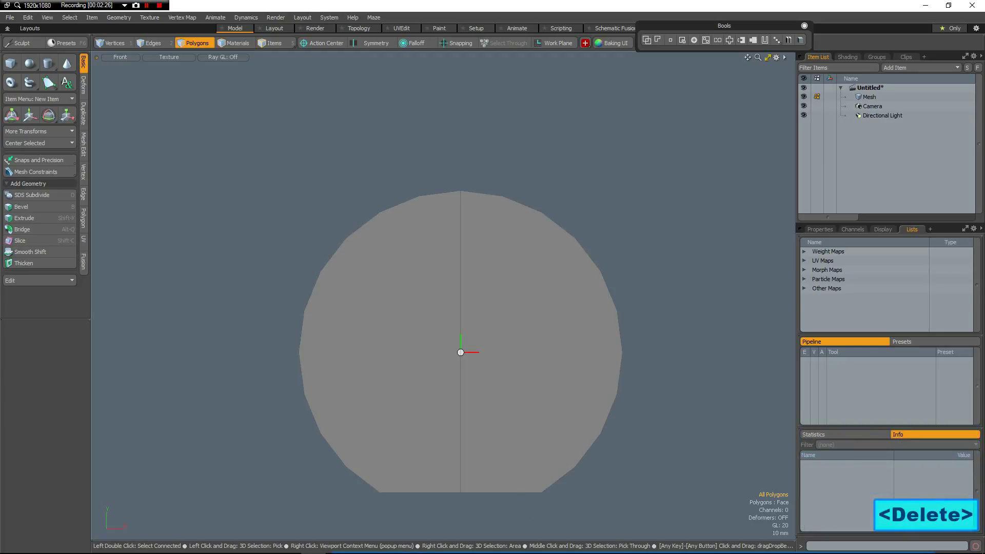
Extend the disc's two flat bottom edges downward by about 4 mm with Edge Extend, then deselect them
key(2)
middle_drag(365, 490, 633, 527)
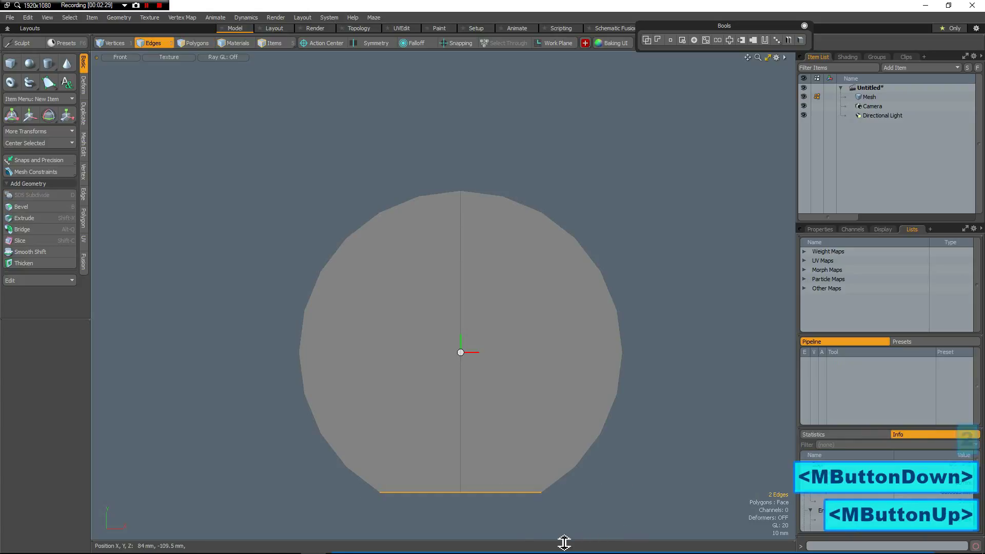
key(z)
click(527, 534)
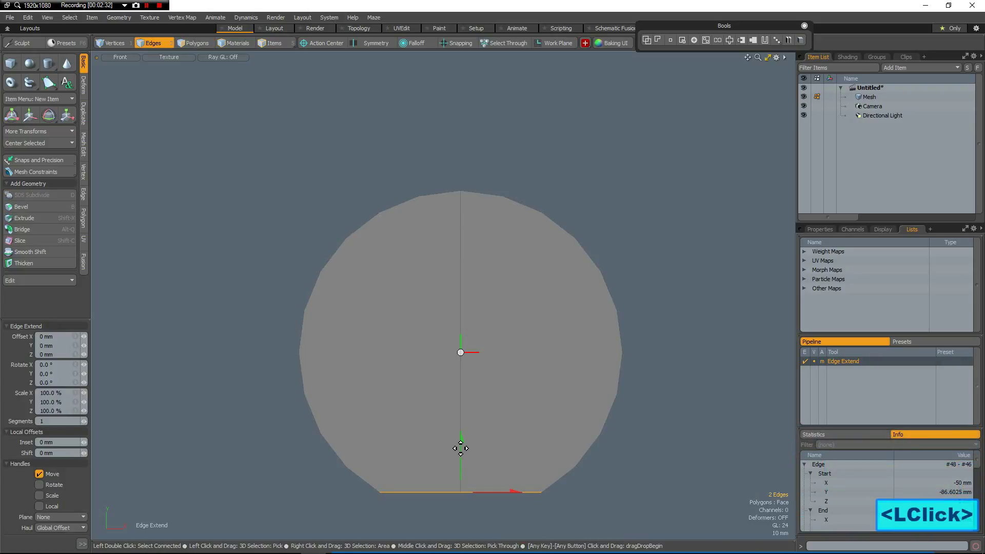
ctrl+drag(463, 436, 459, 444)
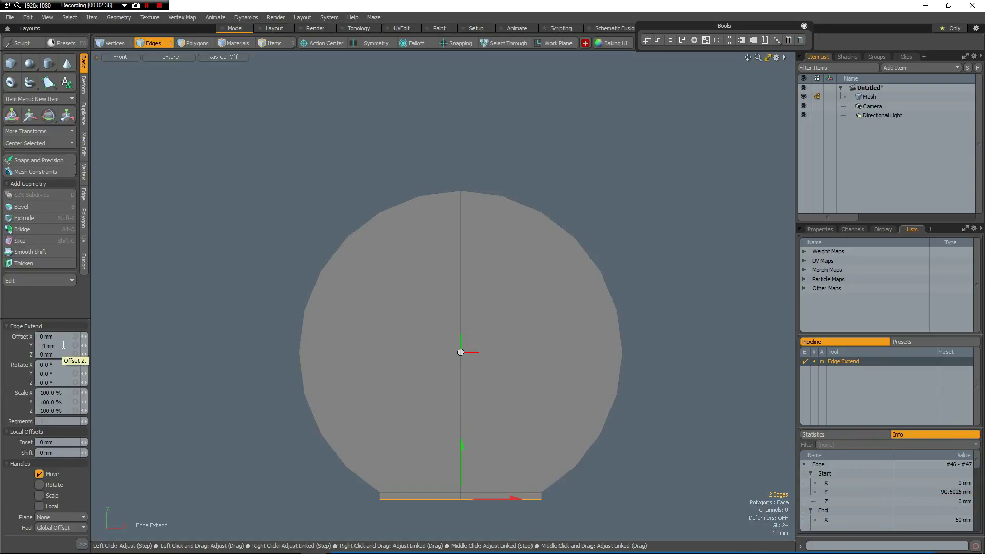
key(Escape)
click(249, 355)
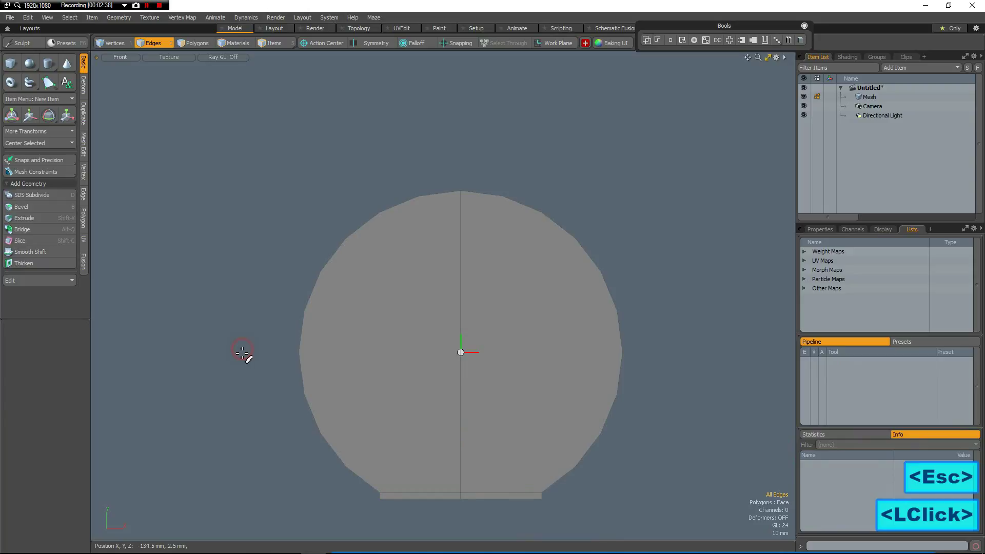
Unhide the upper disc, turn on vertex display in the viewport and return to edge selection
key(u)
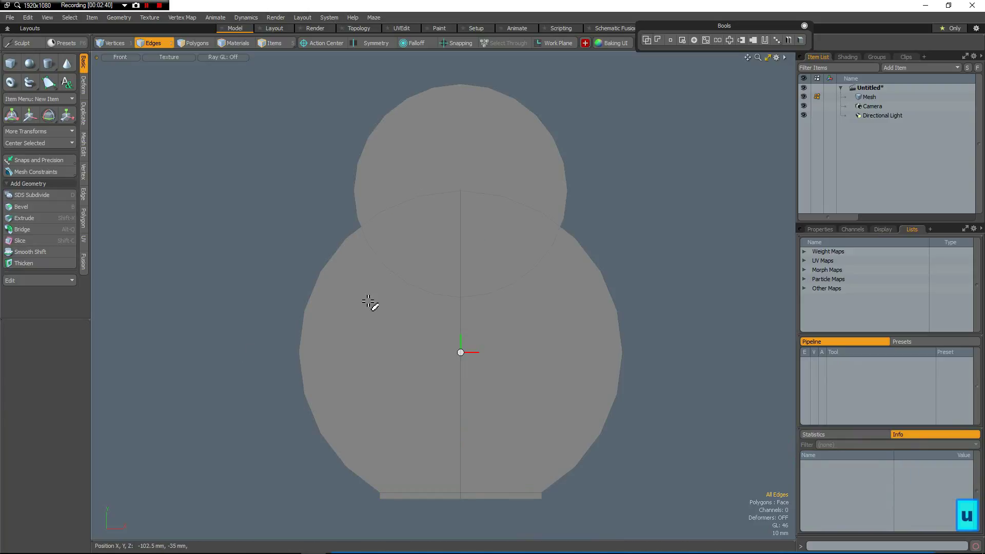
key(alt)
key(alt)
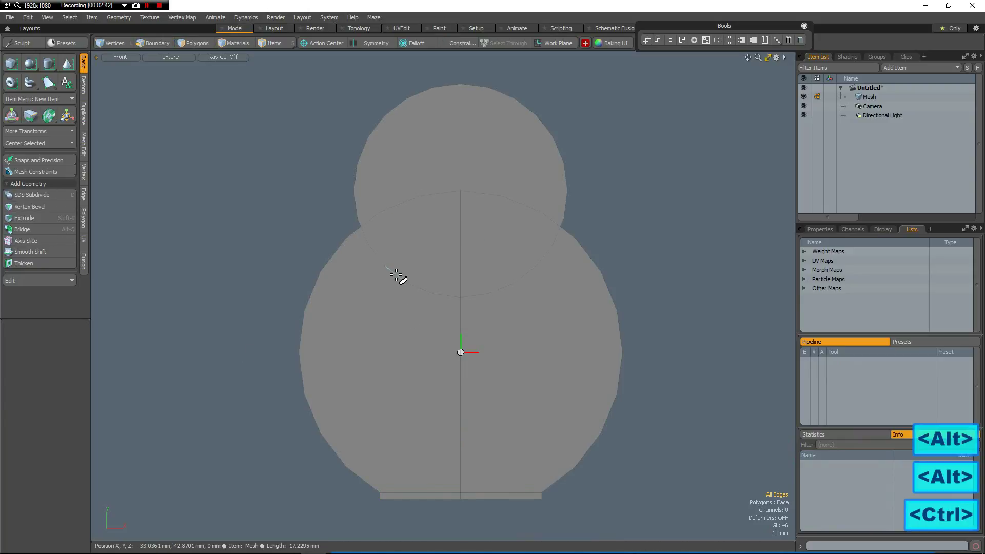
key(ctrl+1)
click(403, 322)
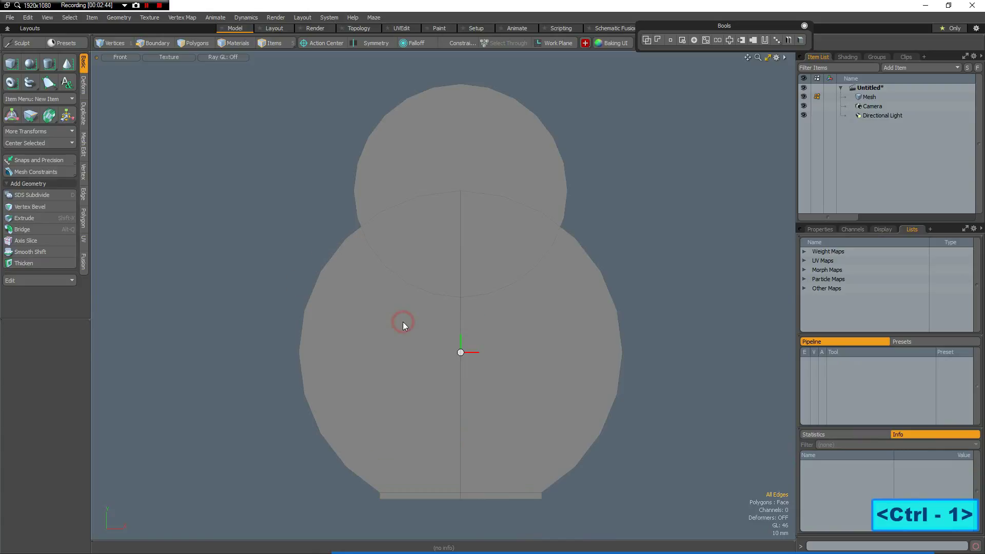
key(ctrl+1)
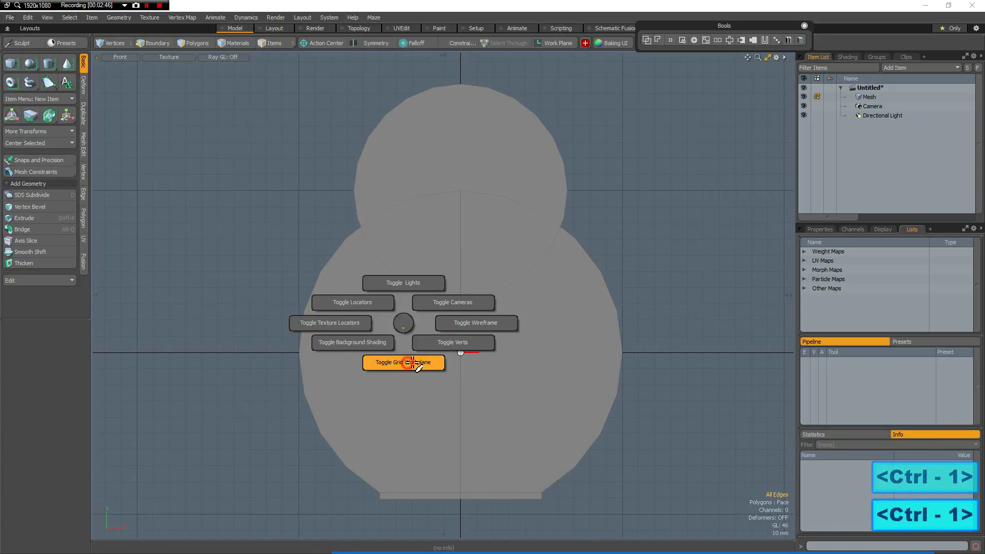
click(411, 360)
key(ctrl+1)
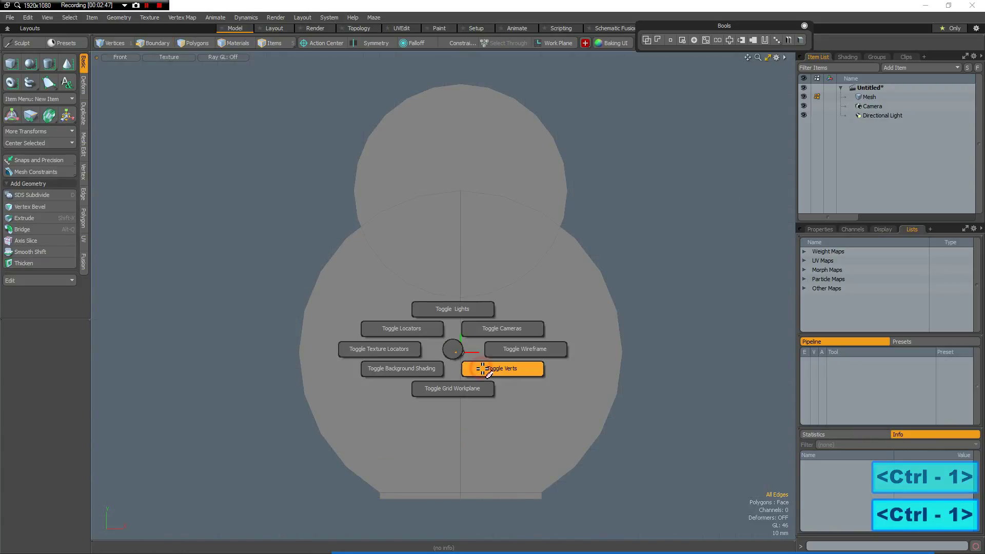
click(481, 369)
key(2)
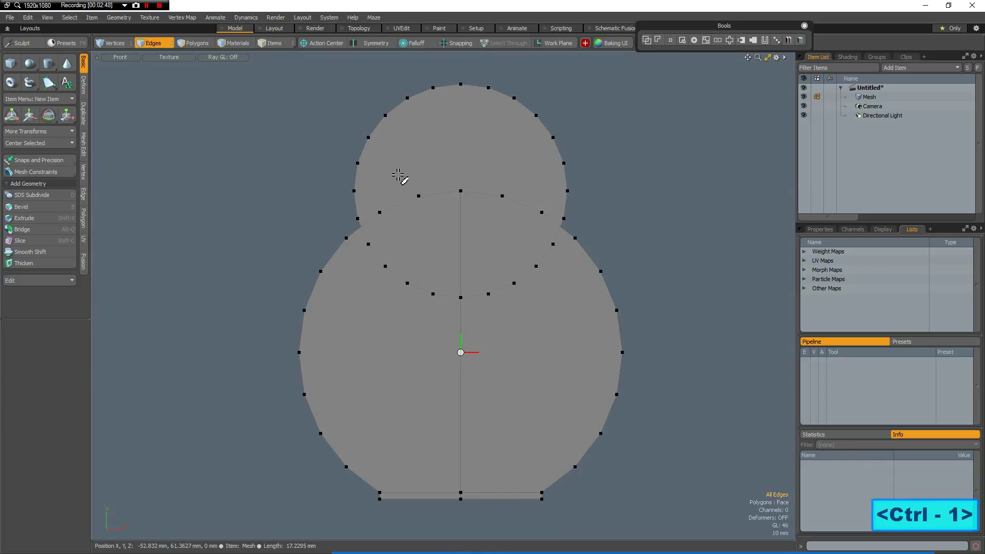
Start the Pen tool with type Lines and turn on snapping, checking that the Vertex snap type is enabled
click(48, 82)
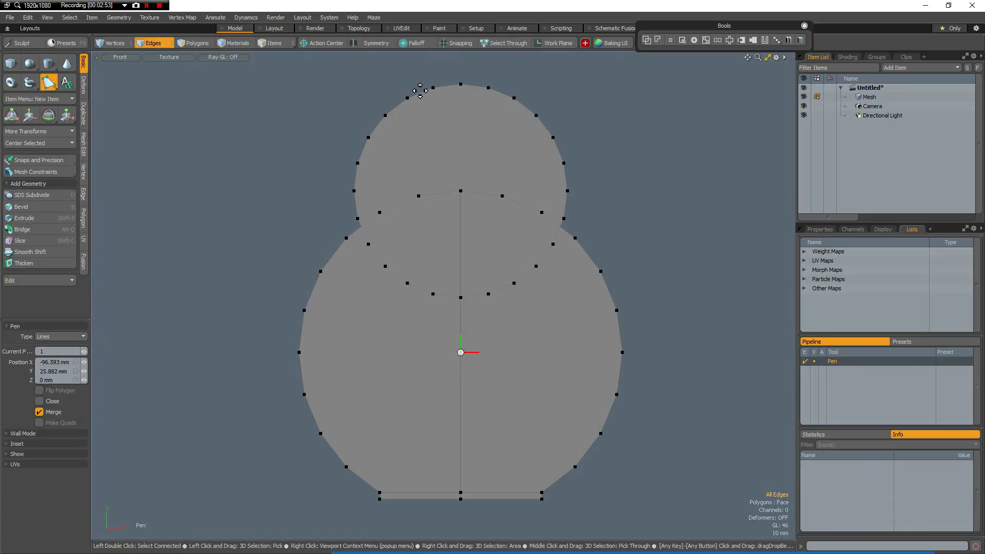
click(458, 43)
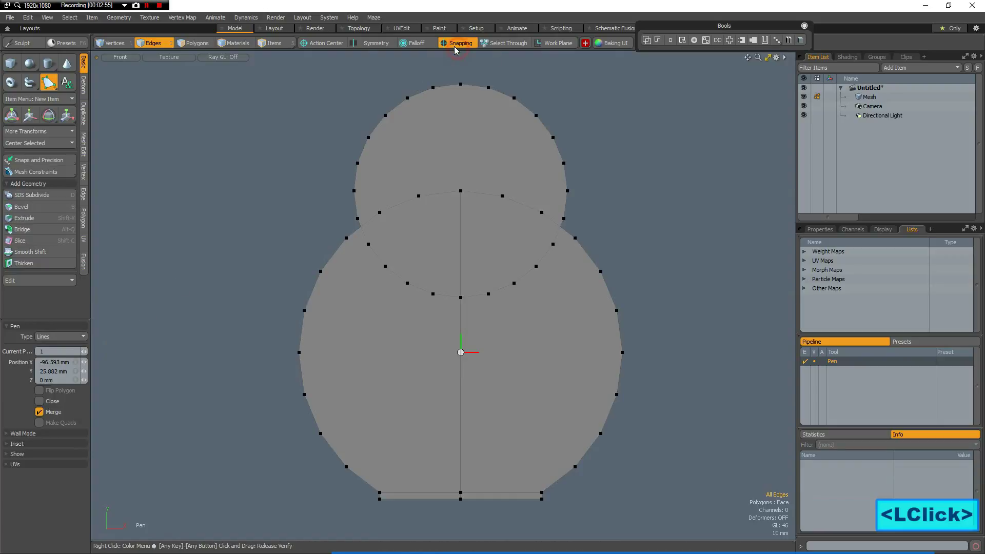
key(ctrl)
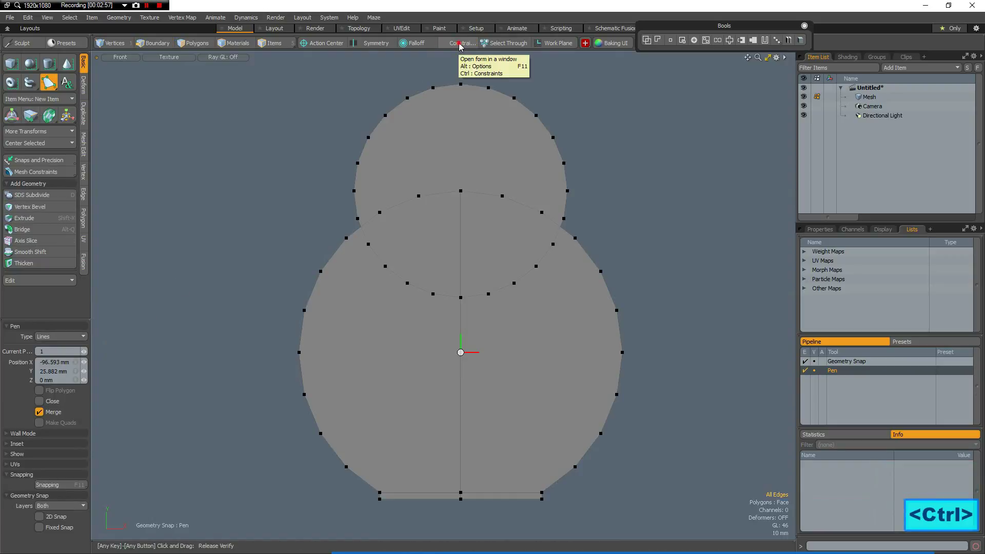
ctrl+click(460, 45)
key(Escape)
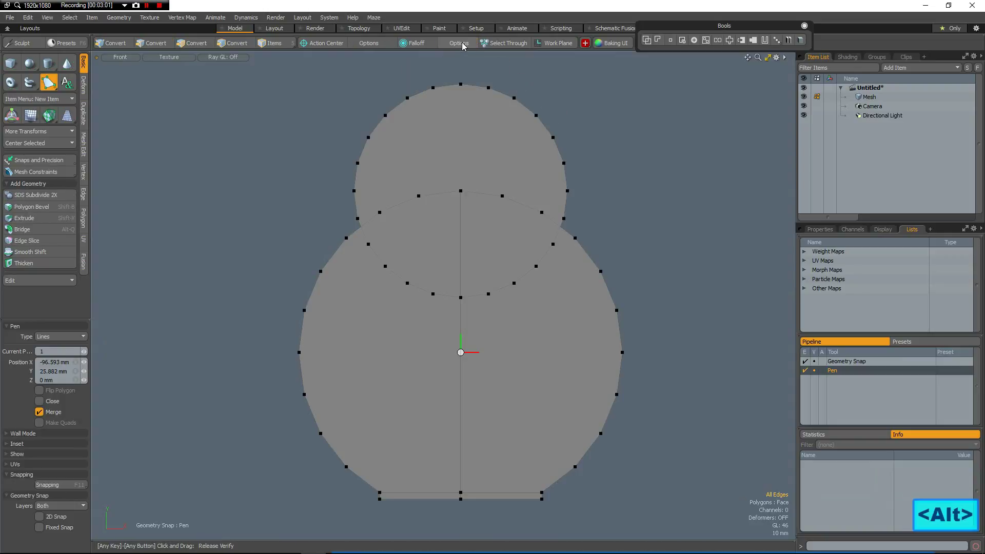
alt+click(460, 44)
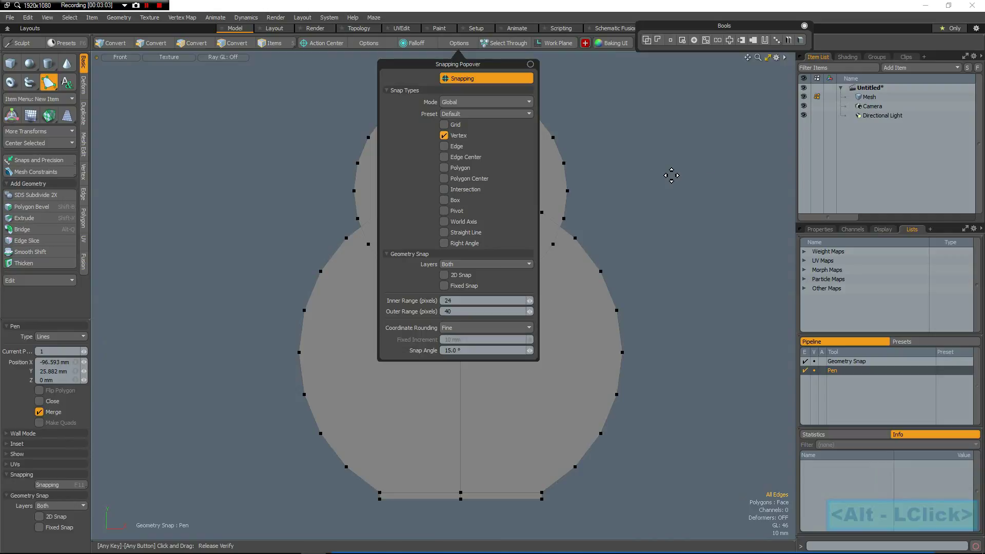
key(Escape)
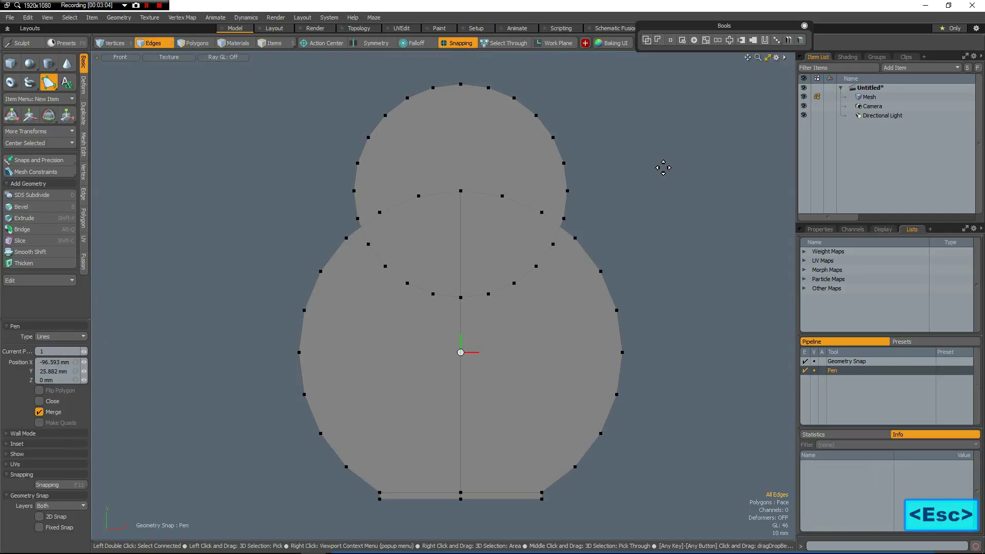
Draw a straight line from the vertex just above the upper disc's leftmost point to the vertex just above the large disc's leftmost point
click(358, 163)
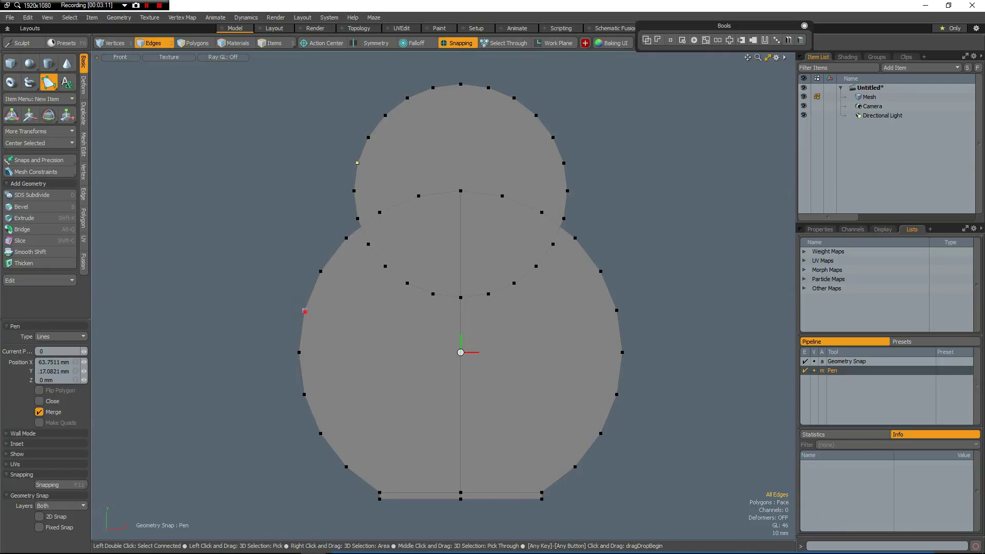
click(304, 312)
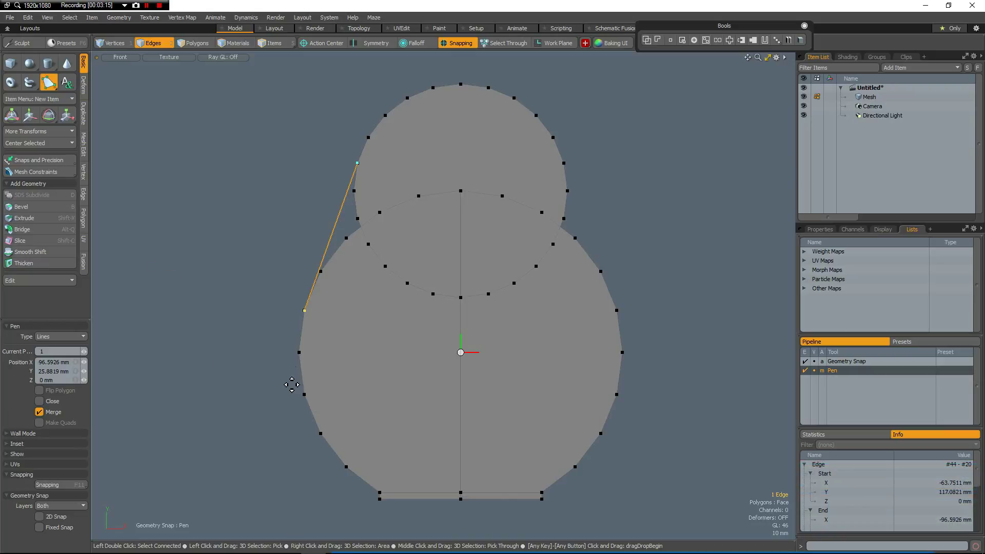
key(space)
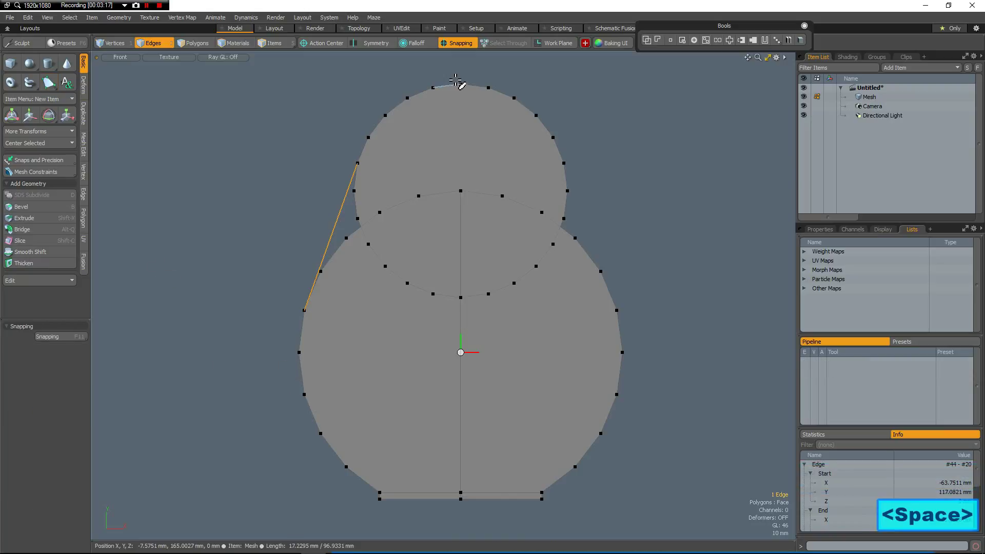
Select the left outline edges from the upper disc's top centre, along the connecting line and large disc, to the base's centre
click(451, 91)
shift+click(427, 98)
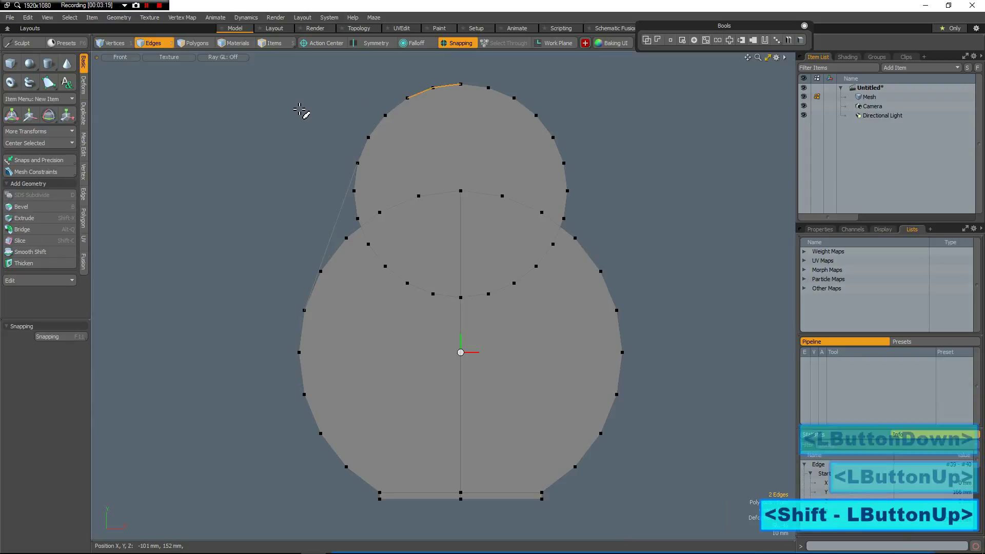
key(Up)
key(Up)
key(Up)
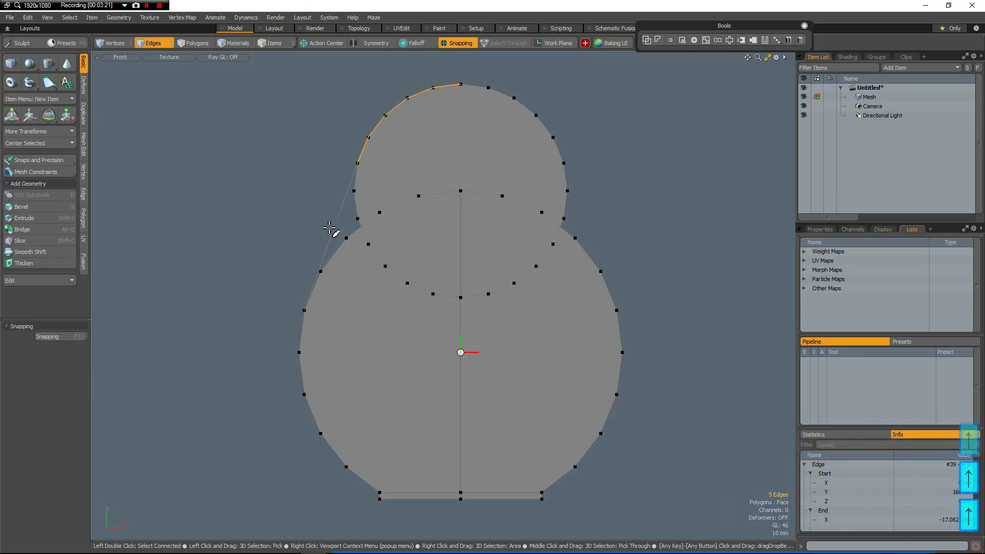
shift+click(306, 213)
shift+click(302, 337)
shift+click(301, 375)
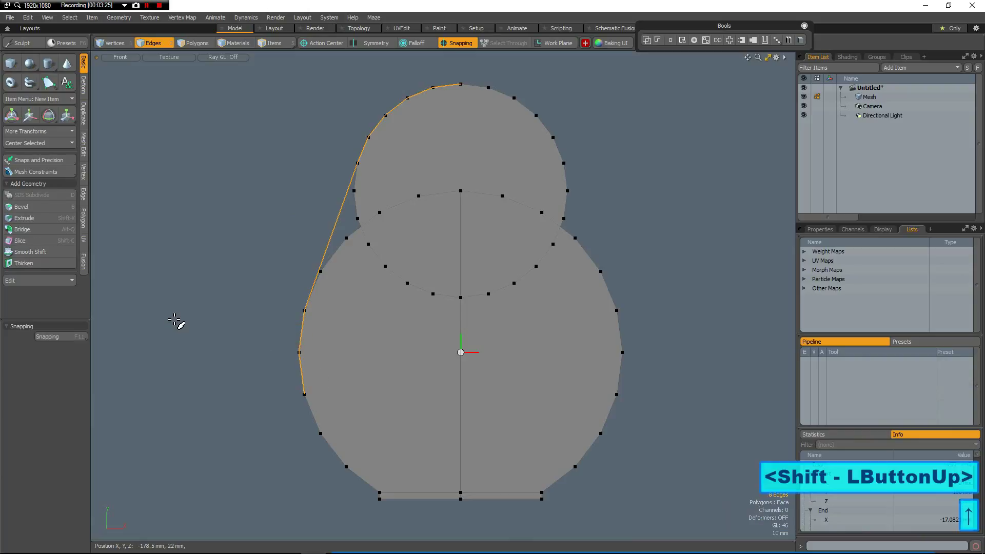
key(Up)
key(Up)
key(Up)
key(Up)
key(Up)
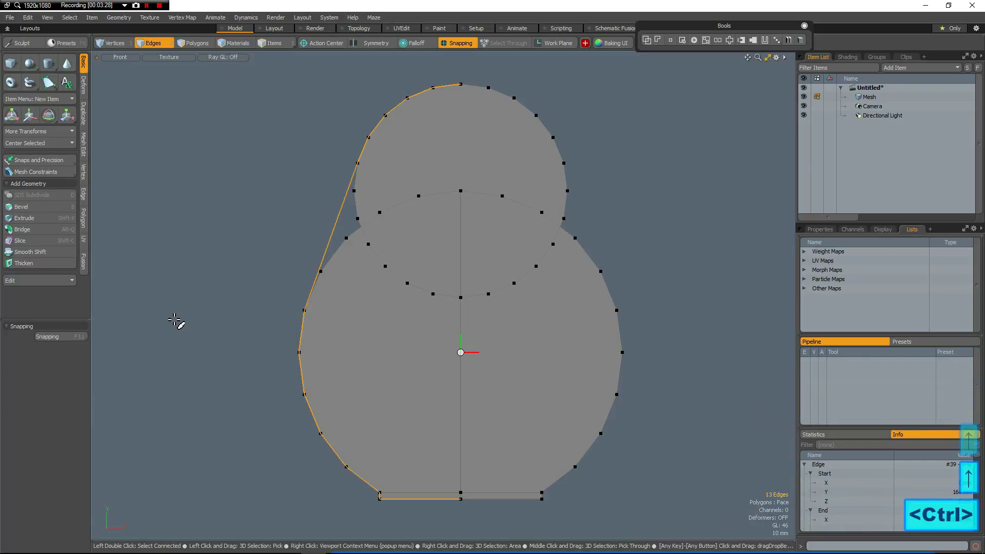
Copy the selected outline edges into a new mesh item and hide the original mesh
key(ctrl+c)
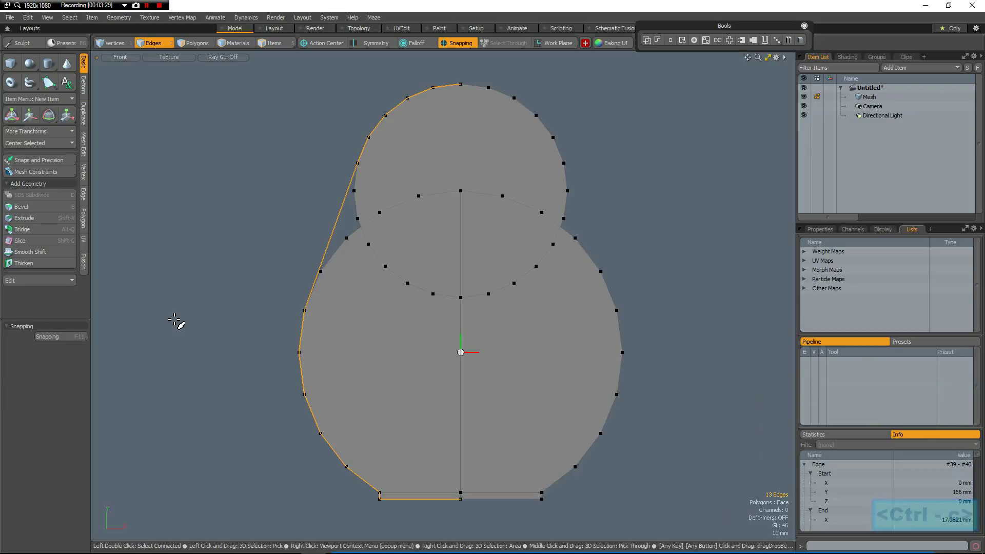
key(n)
key(ctrl+v)
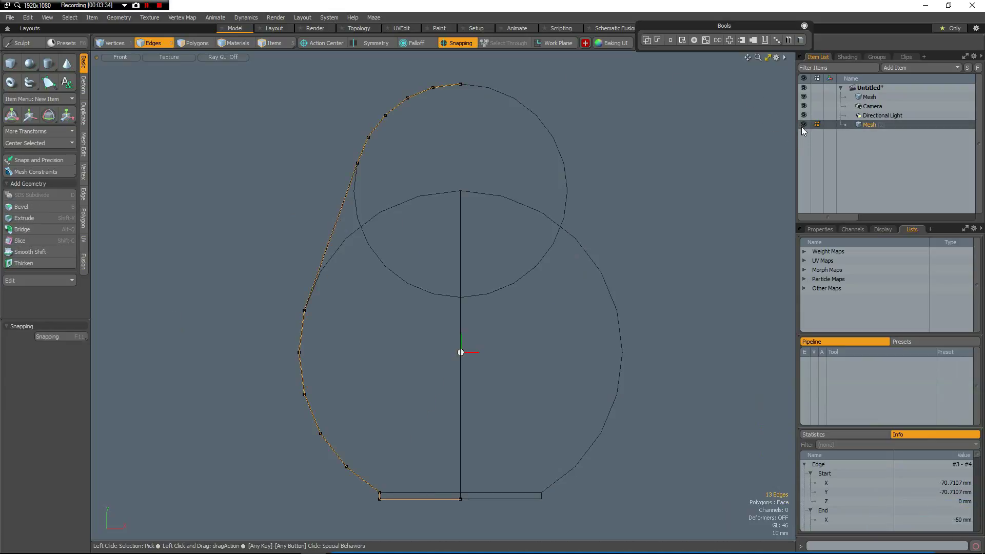
click(804, 97)
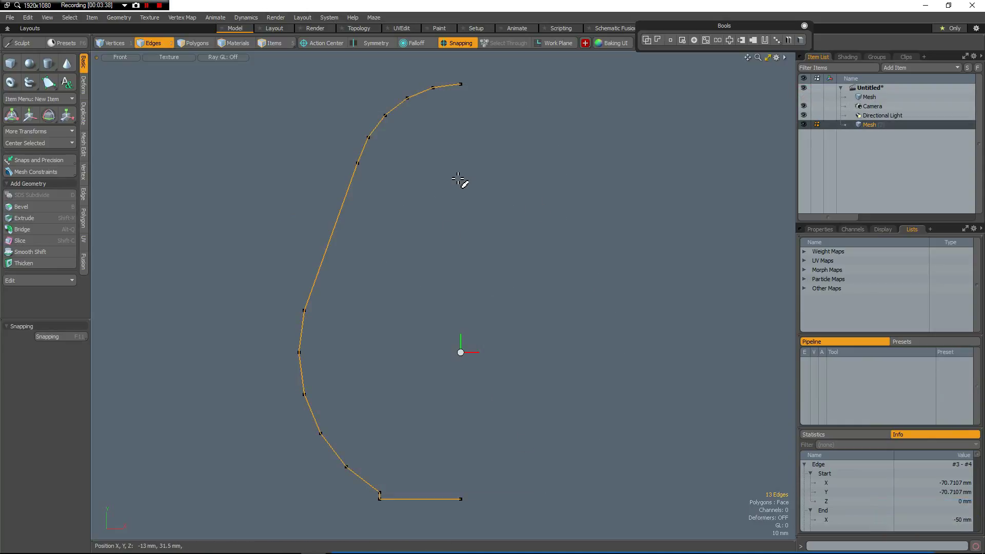
Select the profile's topmost edge and move it straight down 17 mm
middle_drag(422, 77, 508, 105)
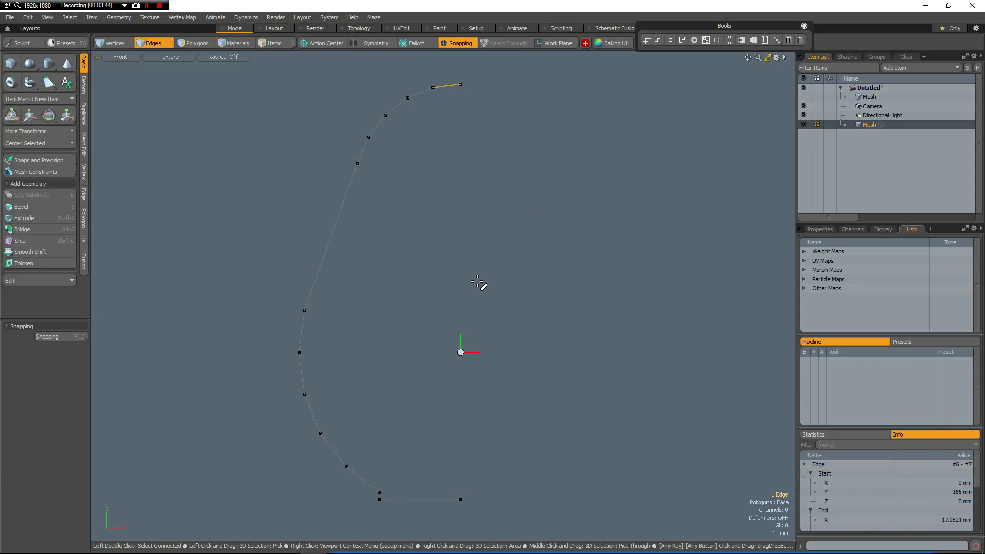
key(w)
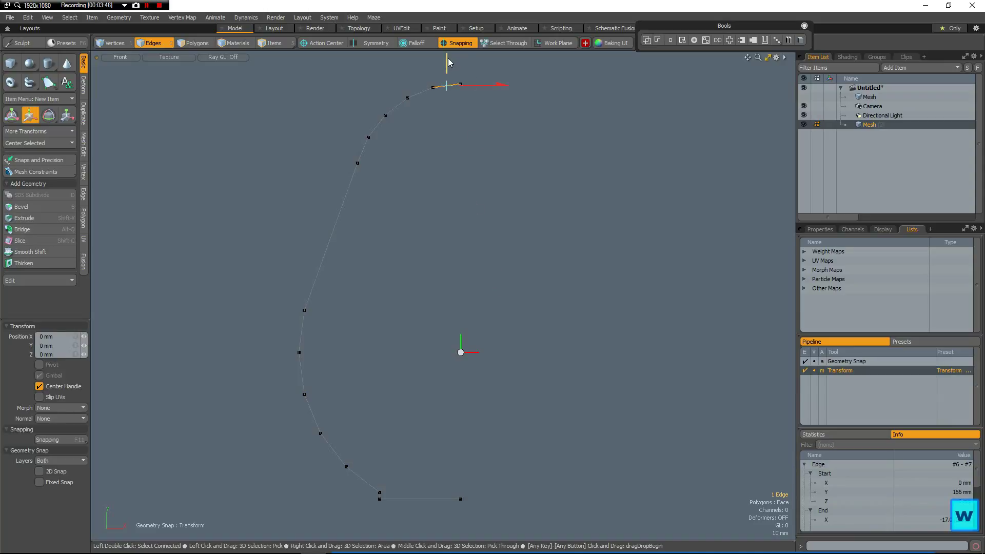
key(ctrl)
ctrl+drag(446, 85, 449, 112)
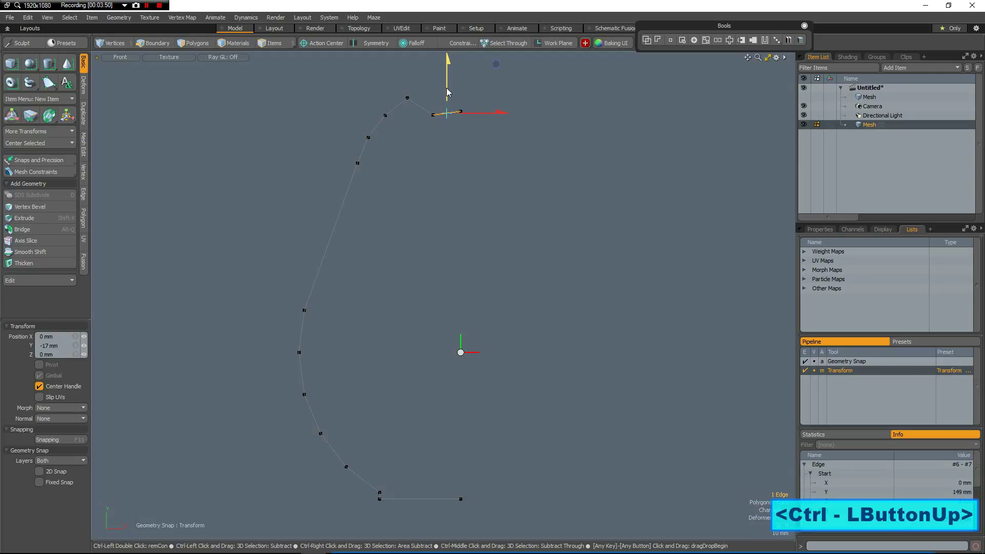
Flatten the lowered top edge by scaling it to 0% in Y, then deselect it
key(r)
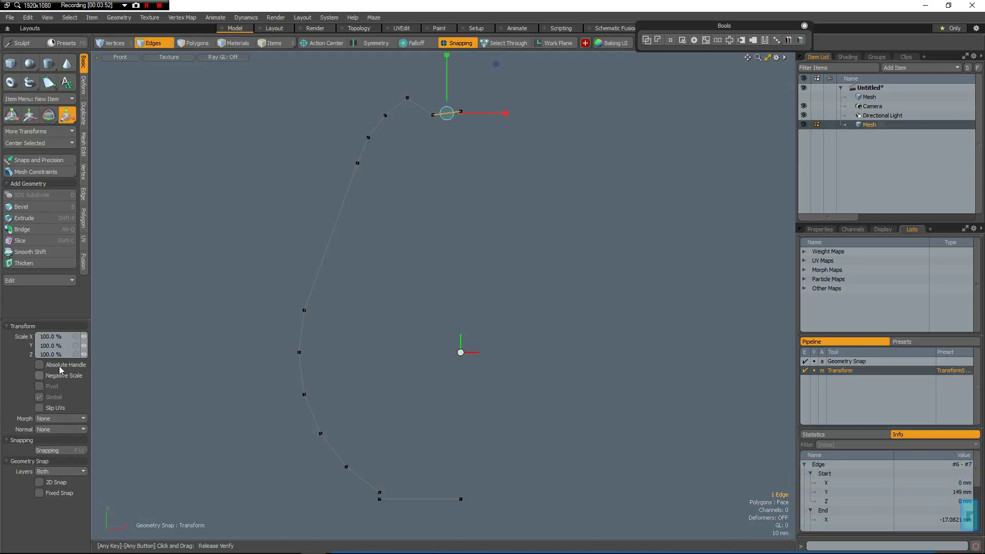
drag(449, 58, 448, 60)
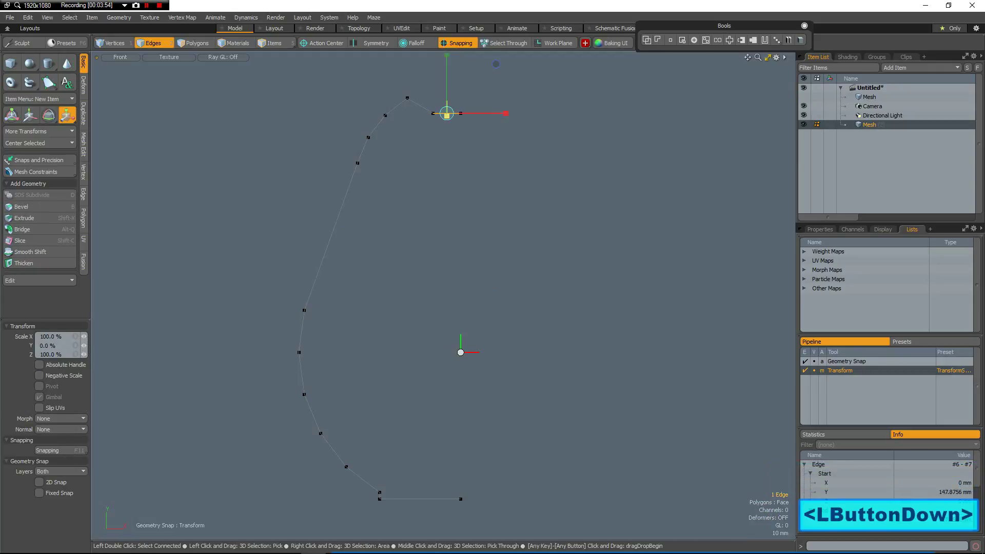
drag(447, 114, 447, 114)
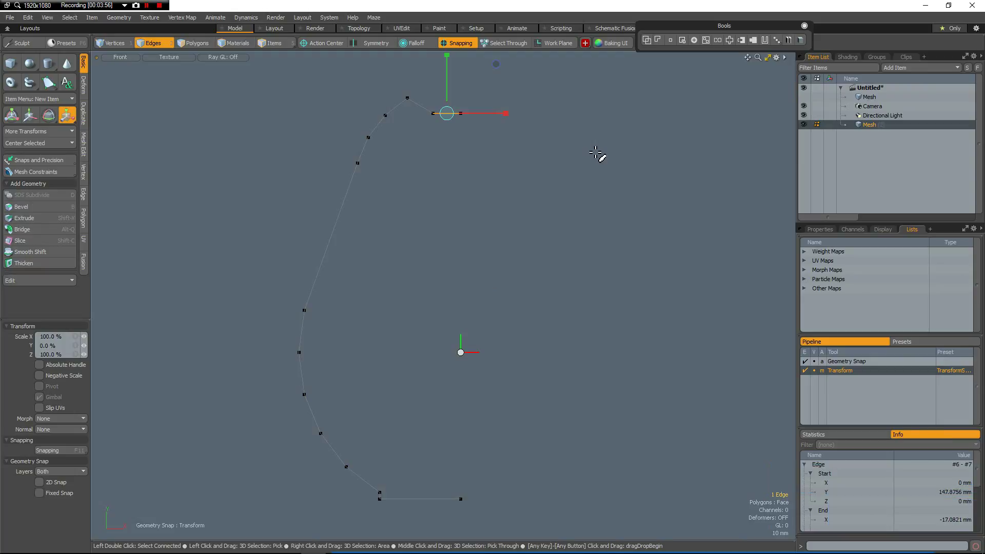
key(space)
click(550, 214)
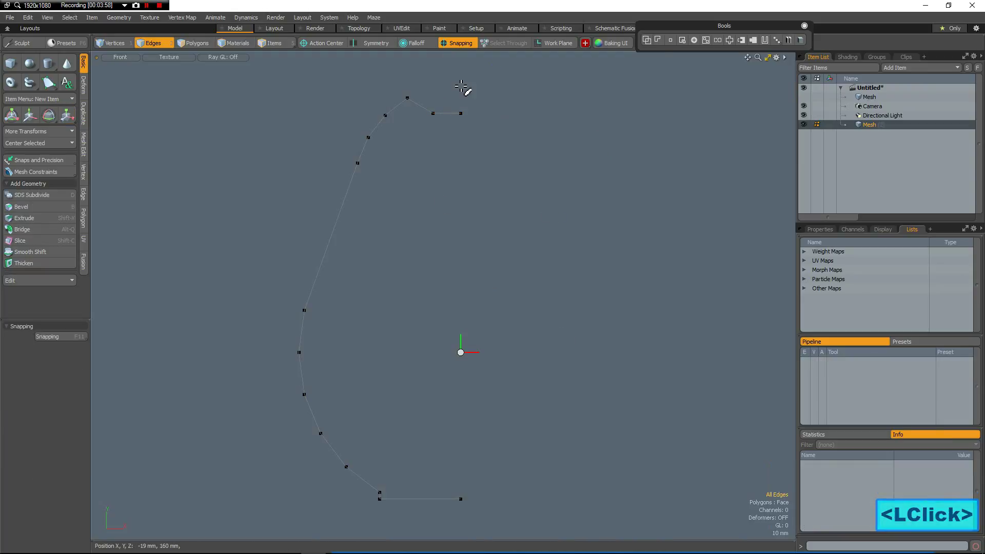
Select the profile's two open end vertices and set their X position to 0 mm
key(1)
middle_drag(445, 78, 595, 539)
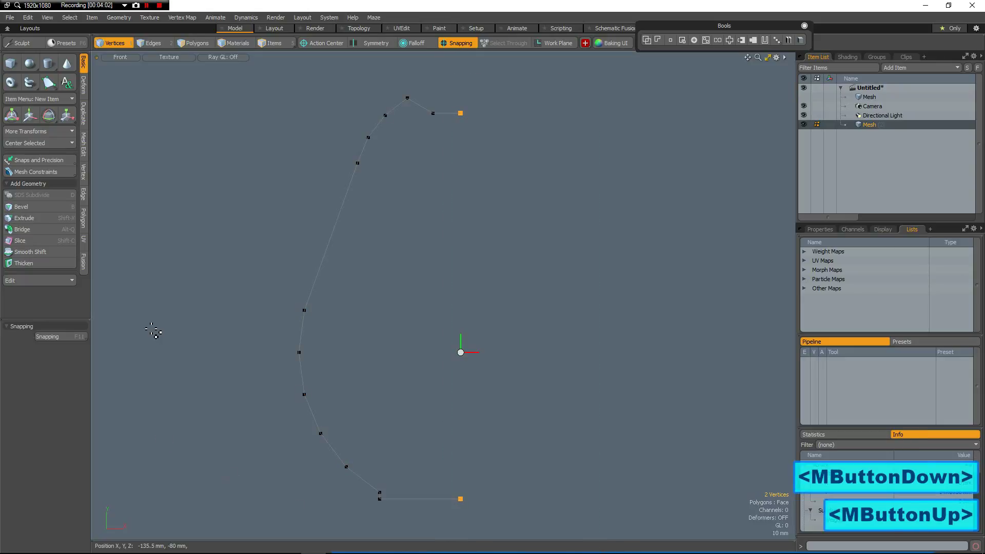
click(83, 177)
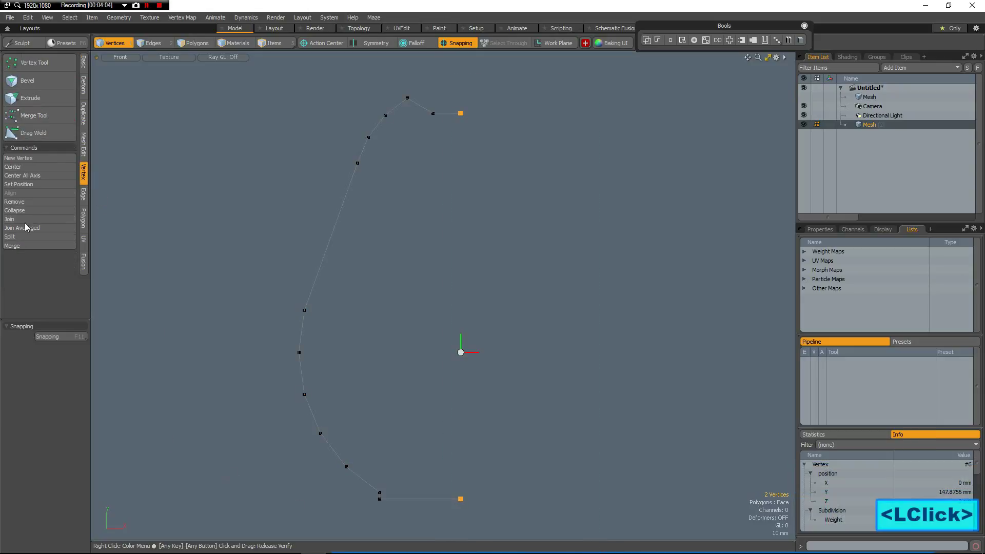
click(20, 185)
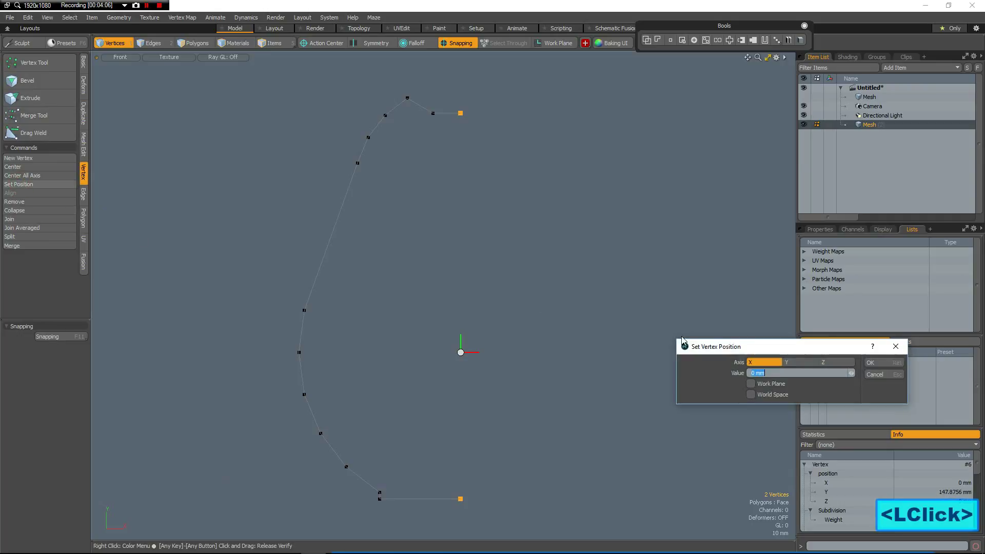
click(880, 363)
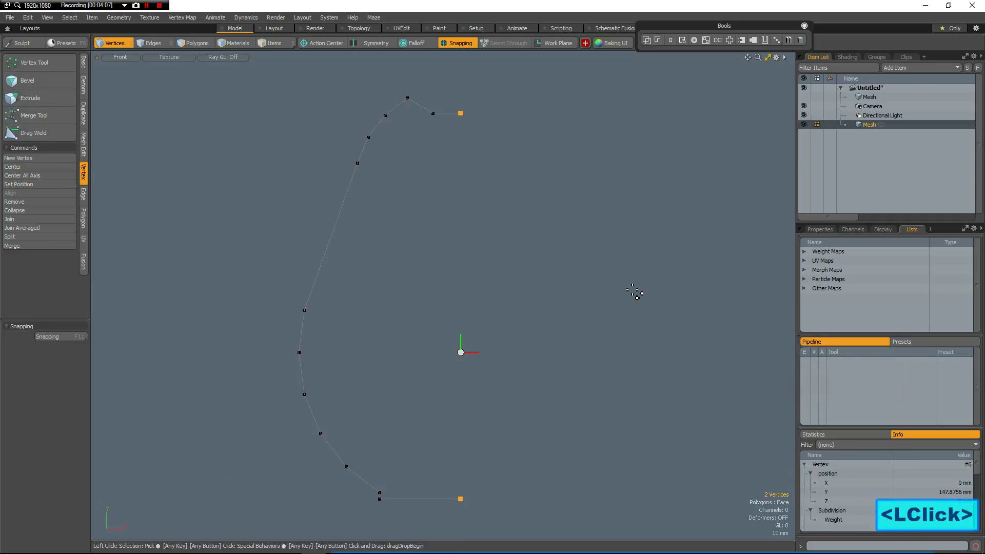
Deselect the end vertices and turn off vertex display in the viewport
key(Escape)
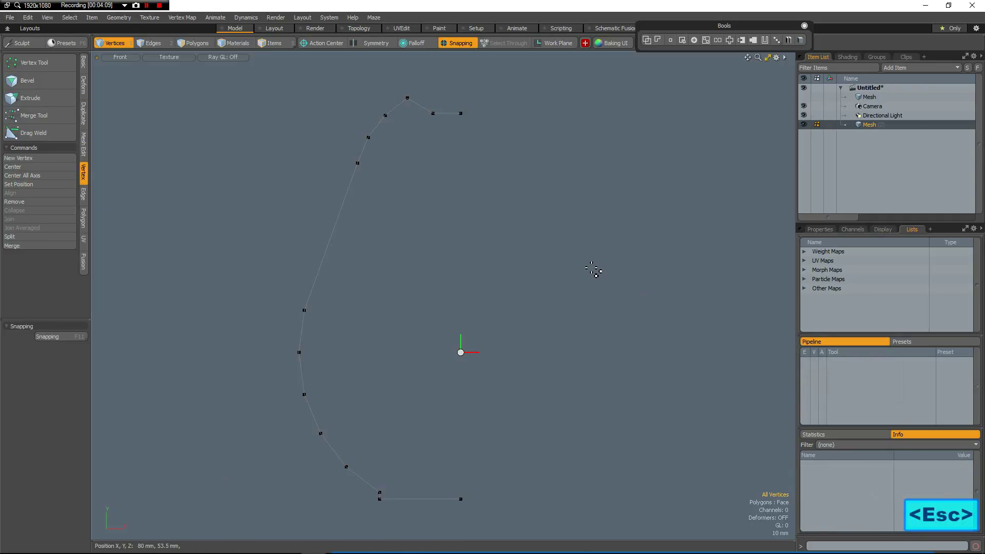
key(ctrl+1)
click(634, 287)
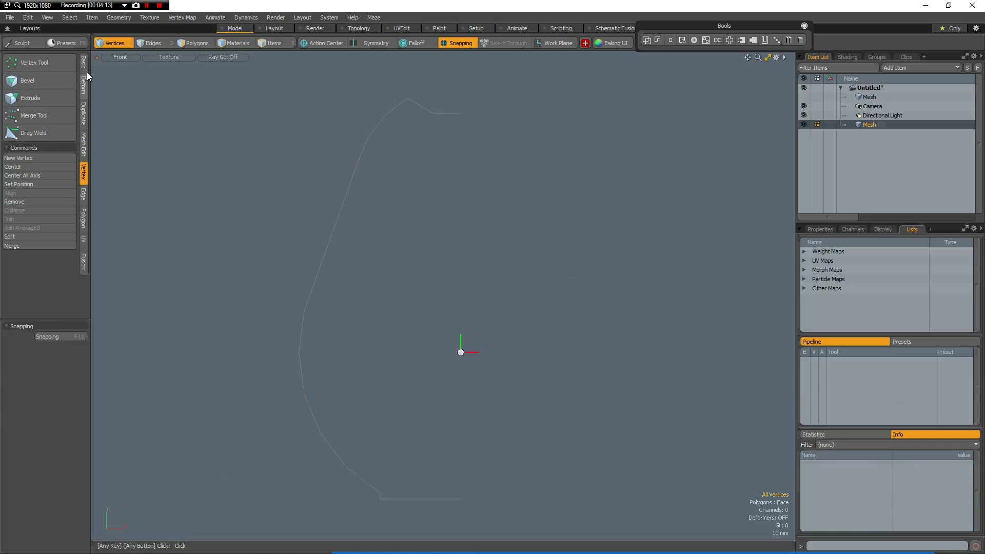
Radial Sweep the profile 360° around the Y axis with a count of 24 to form the pot body
click(82, 115)
click(37, 62)
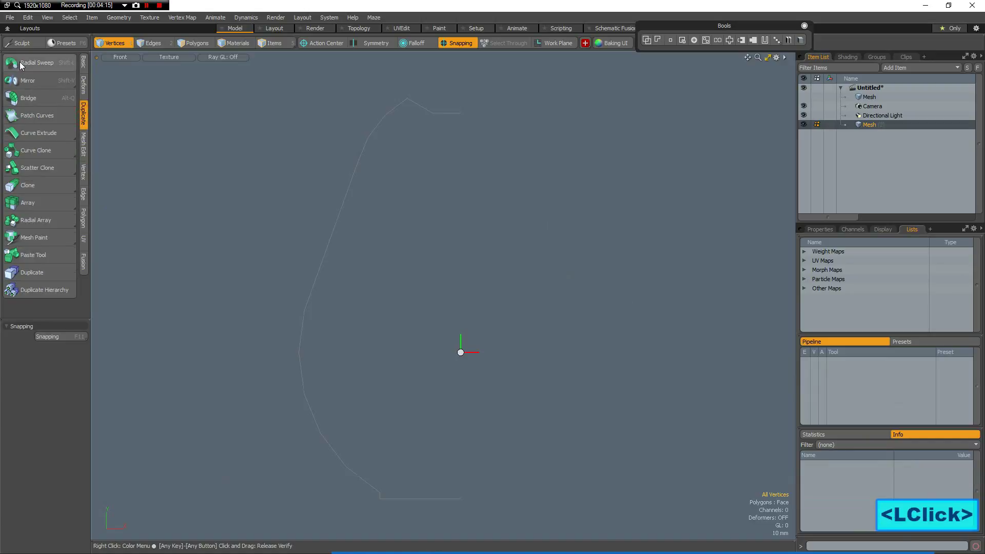
click(73, 363)
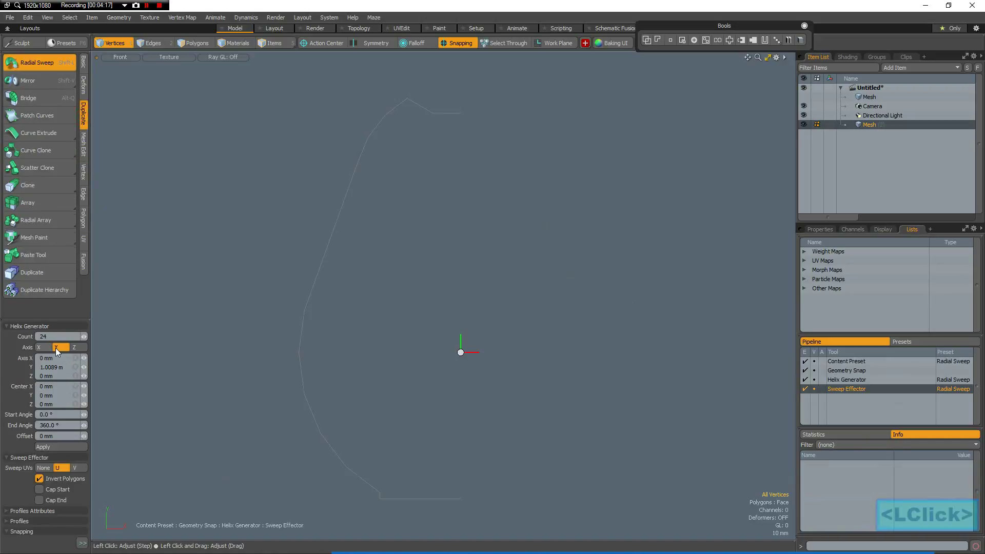
click(49, 448)
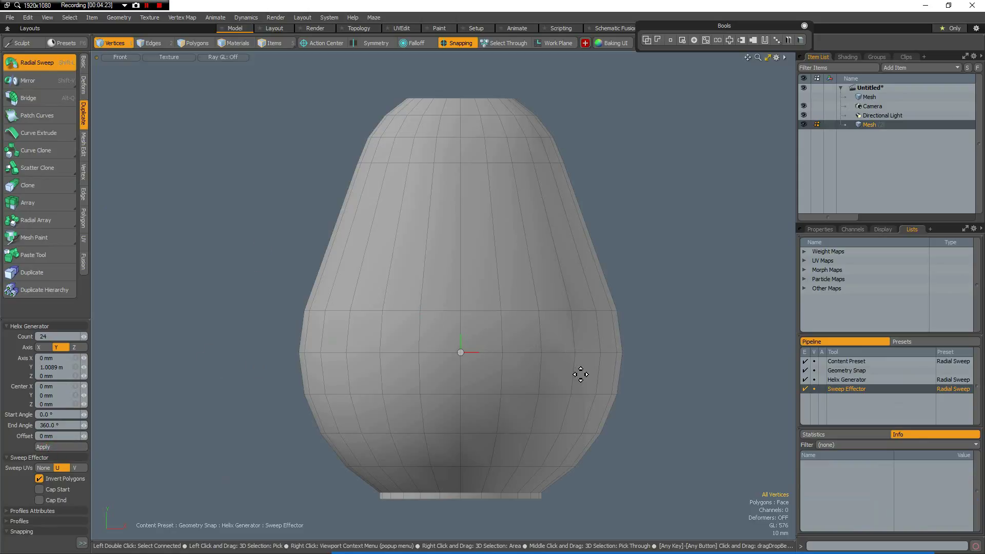
In the perspective view, bevel the two edge loops bounding the base's foot rim with a 1.36 mm inset, and deselect them
key(ctrl+space)
click(683, 384)
alt+drag(459, 397, 453, 363)
scroll(459, 360, up, 3)
key(2)
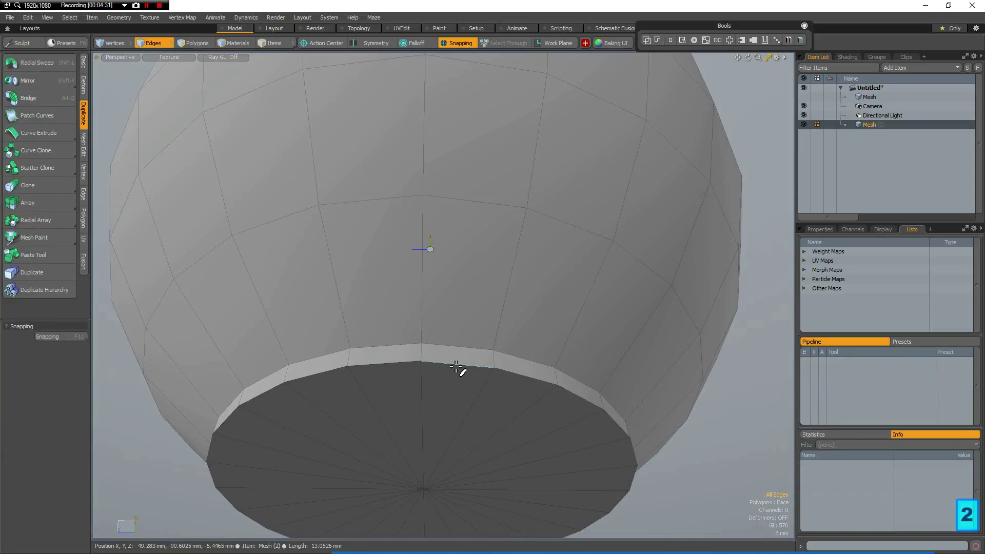
double_click(454, 364)
shift+double_click(460, 351)
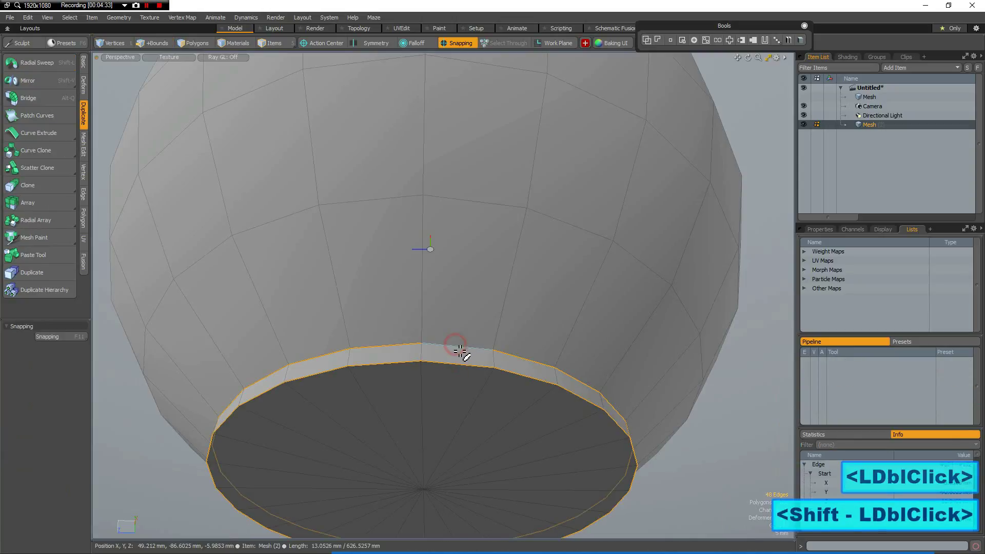
key(b)
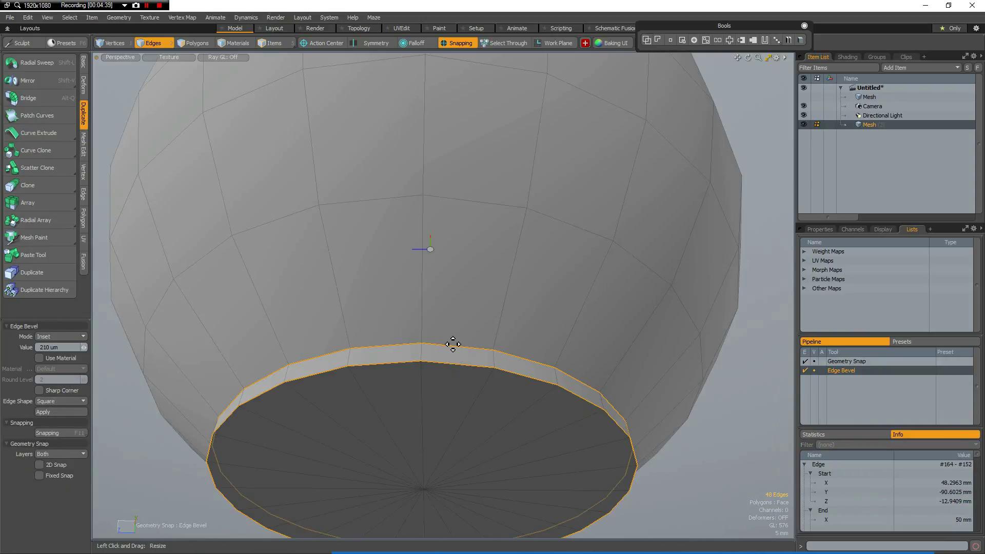
scroll(450, 341, up, 2)
drag(425, 352, 424, 353)
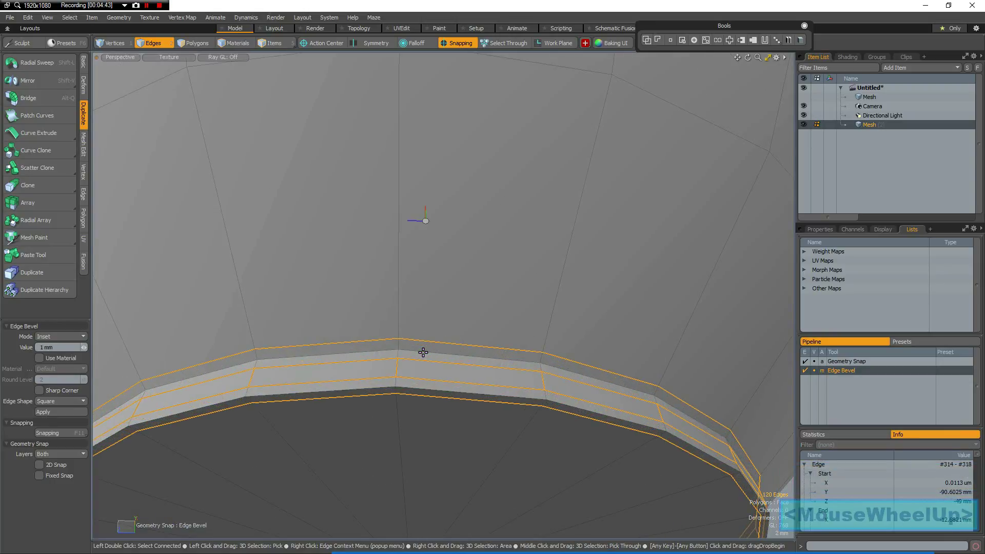
click(426, 348)
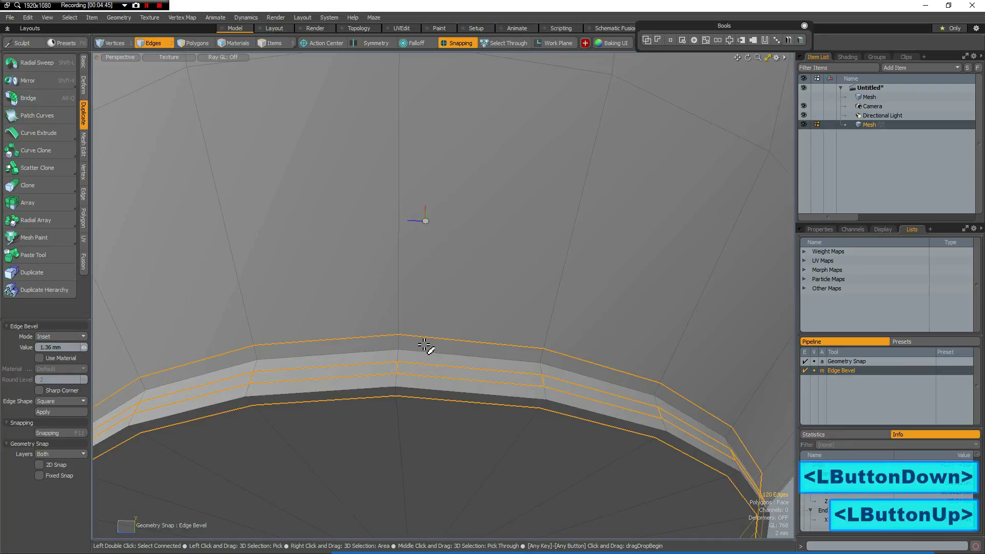
key(space)
scroll(695, 358, down, 3)
click(694, 365)
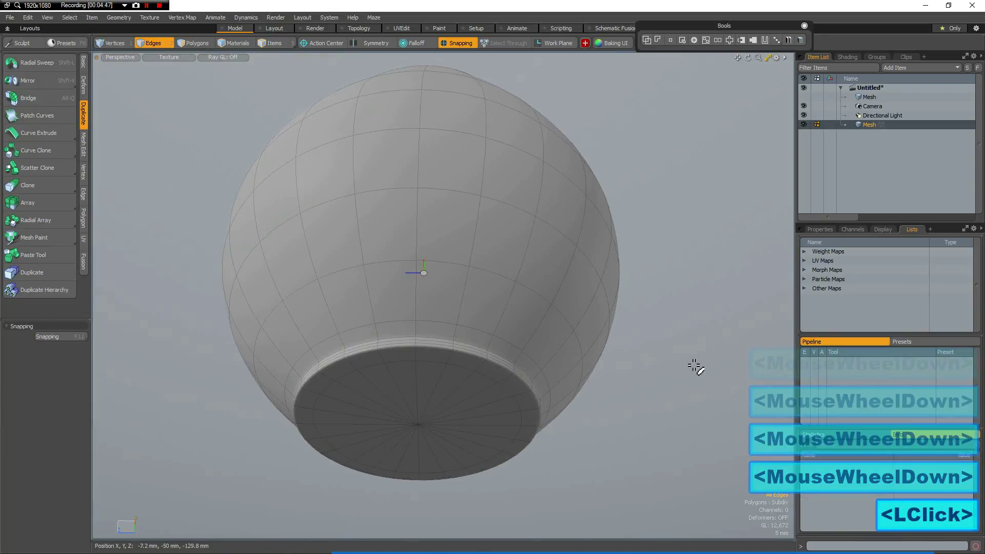
Turn on subdivision and delete the disc of polygons closing the recess at the top of the pot
key(Tab)
alt+drag(621, 385, 568, 303)
scroll(568, 303, down, 2)
scroll(568, 304, down, 2)
mouse_move(561, 191)
alt+shift+mouse_down()
mouse_move(494, 323)
mouse_move(501, 282)
mouse_move(477, 268)
mouse_move(488, 212)
mouse_move(449, 230)
alt+shift+mouse_up()
scroll(484, 246, up, 5)
key(3)
key(Delete)
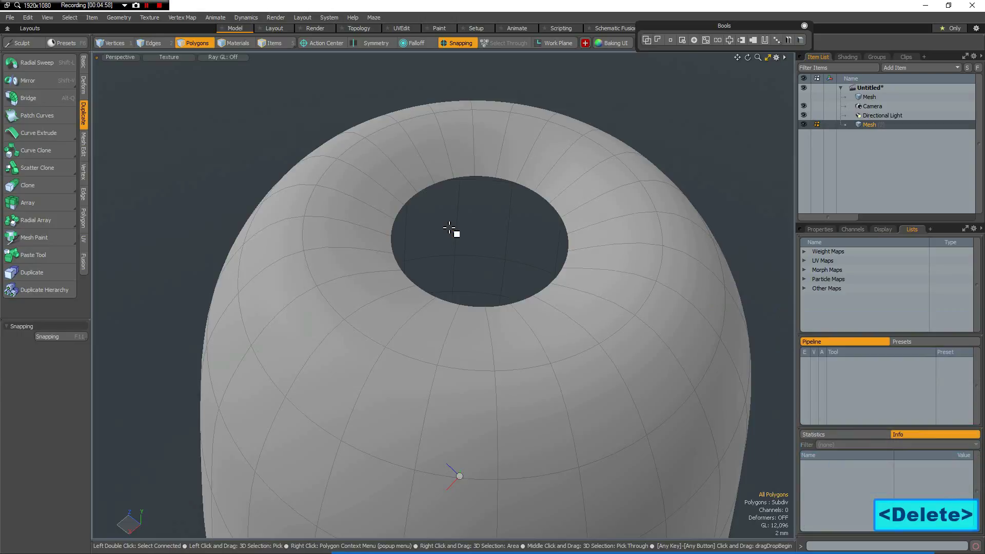
Turn off subdivision and fill the open edge loop at the top with a single polygon
key(Tab)
alt+drag(455, 268, 405, 279)
scroll(405, 279, up, 2)
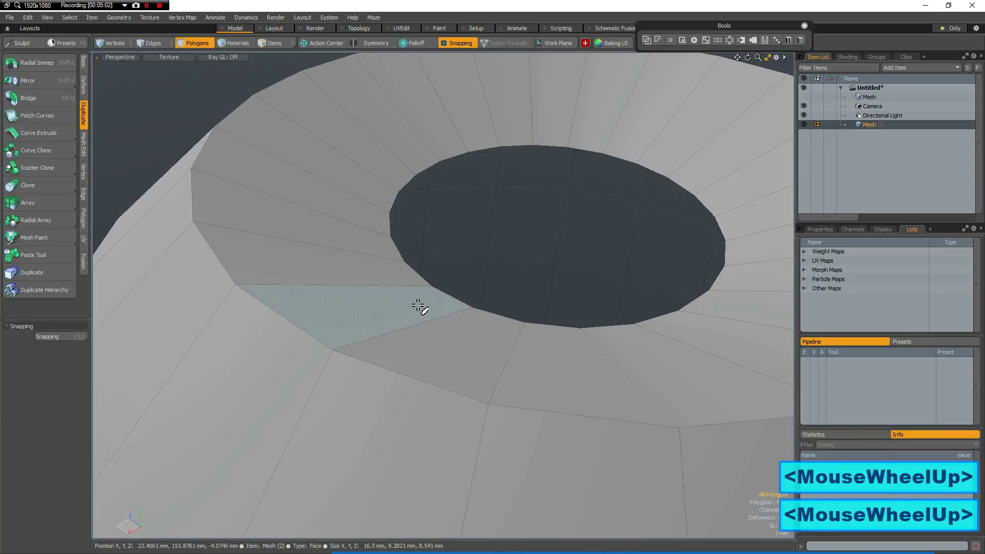
key(2)
double_click(423, 277)
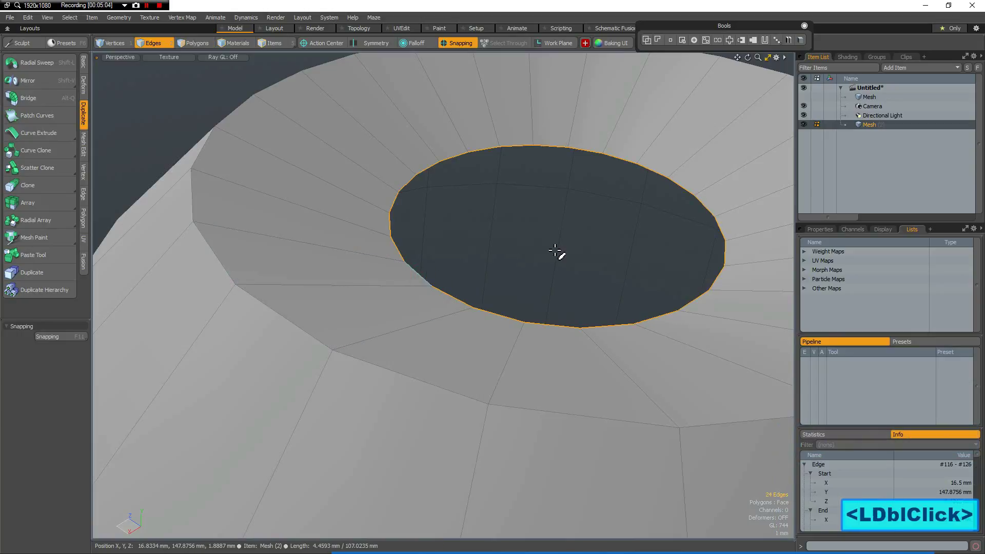
key(p)
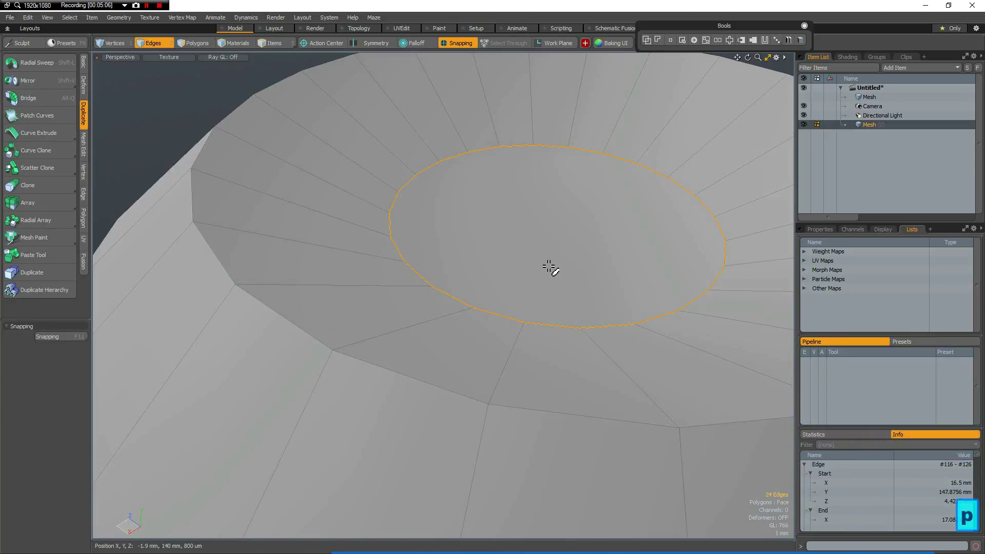
Bevel the new top polygon with a 3 mm shift and rebuild its face using Quad Caps
key(3)
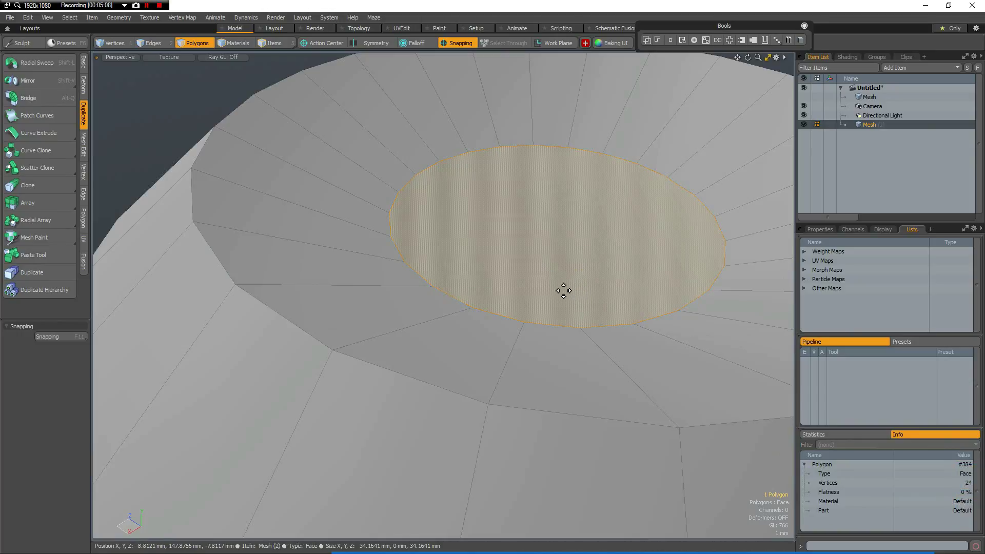
key(b)
click(546, 246)
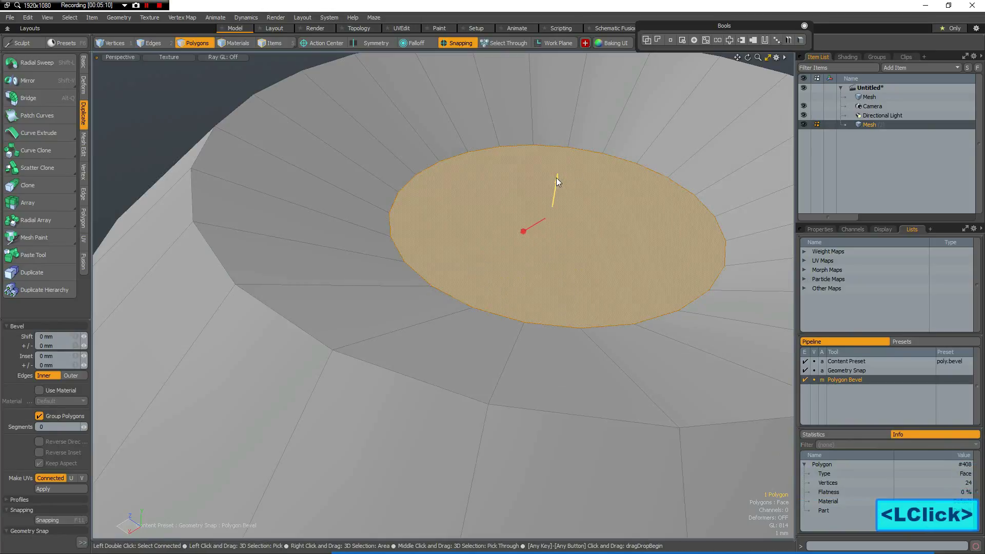
drag(557, 179, 560, 156)
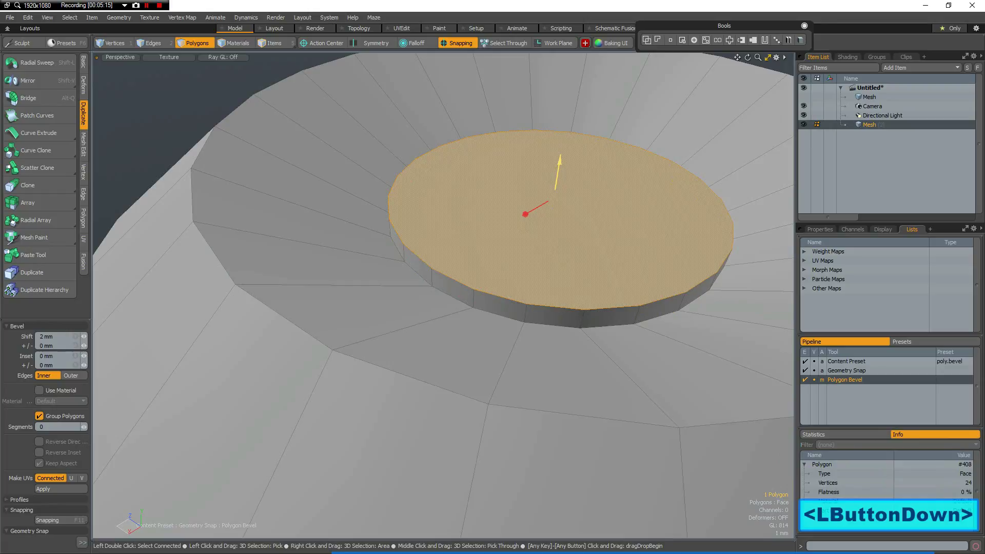
drag(560, 156, 562, 146)
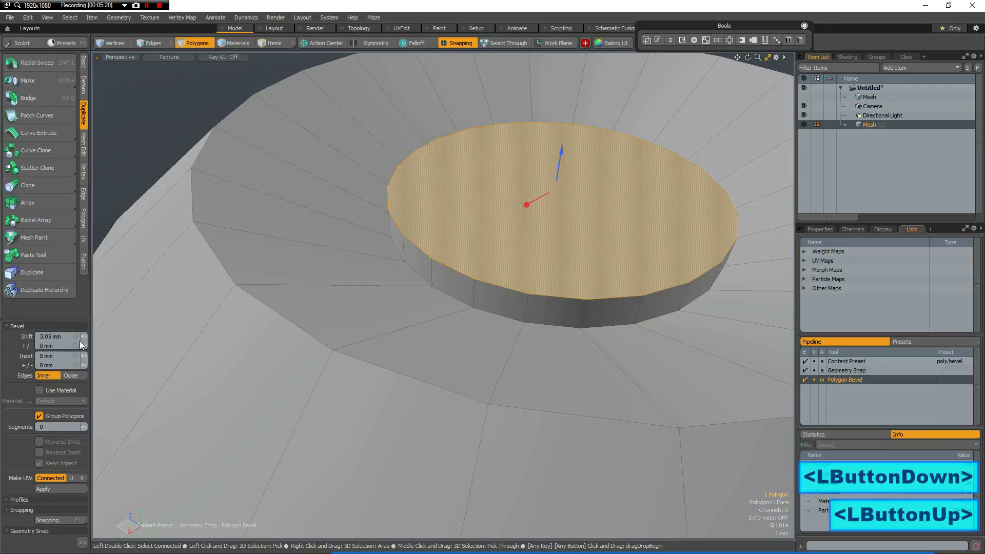
click(52, 337)
text(3)
key(Return)
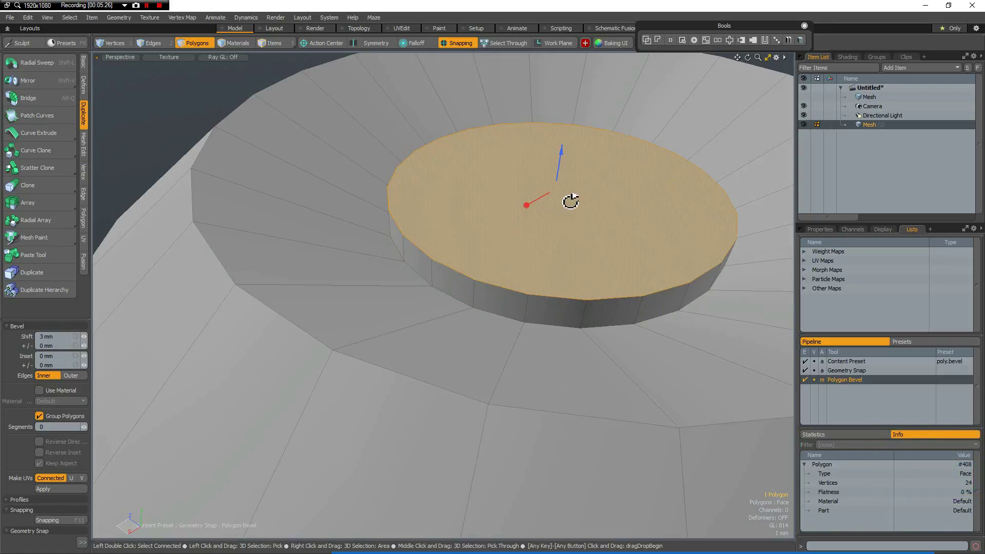
key(alt+5)
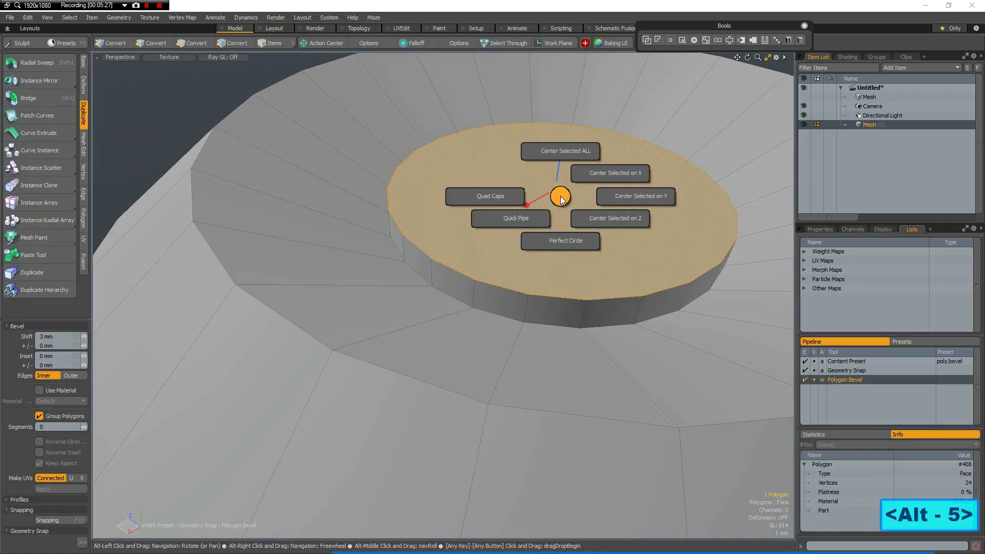
alt+click(481, 196)
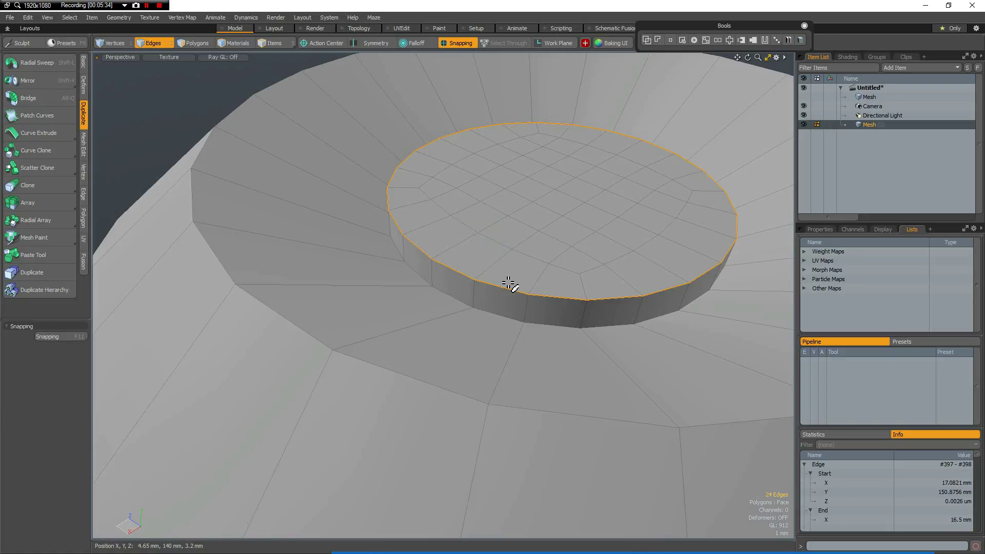
Bevel the cap's upper and lower edge loops together with an inset of about 295 um
shift+double_click(512, 327)
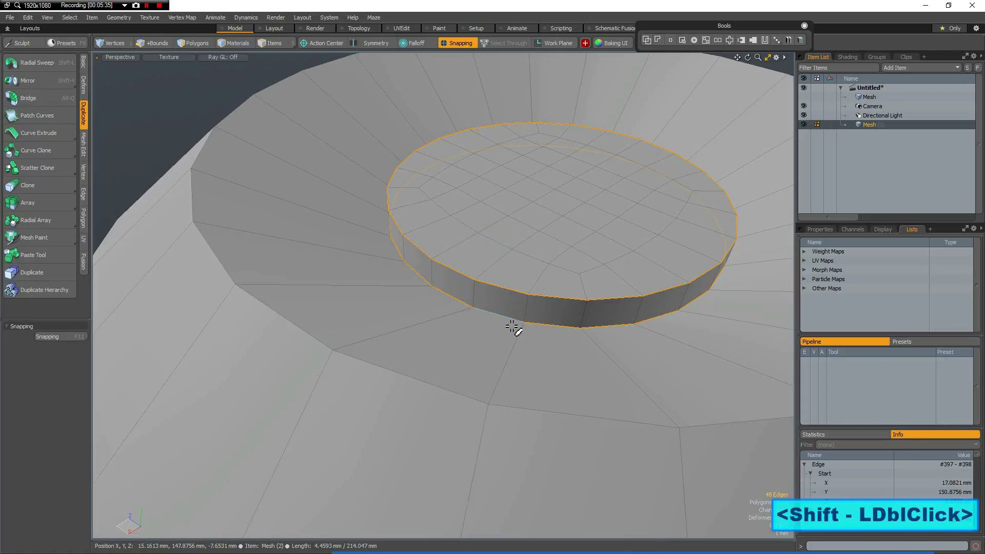
key(b)
scroll(533, 267, up, 2)
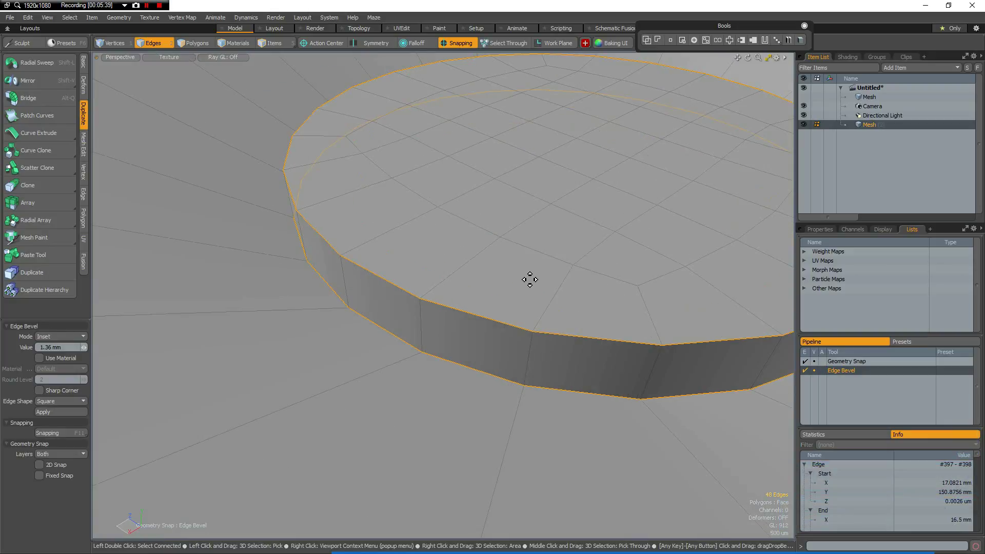
click(525, 275)
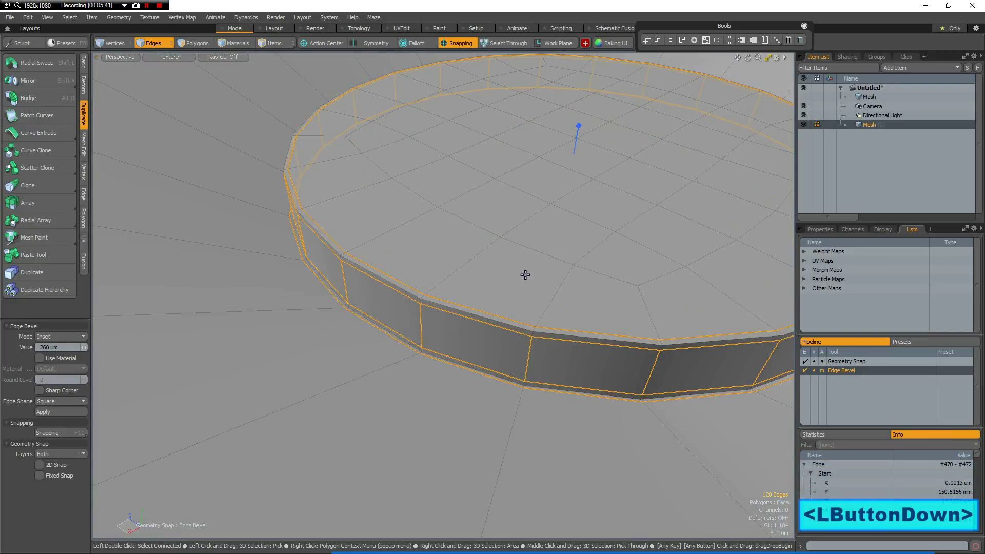
scroll(529, 275, down, 2)
key(space)
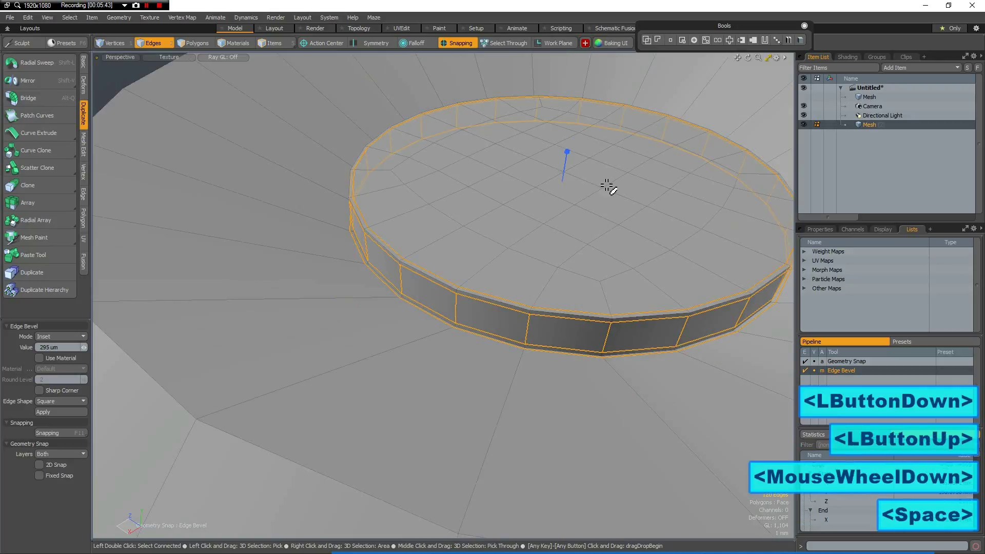
Select all polygons of the raised cap, growing outward from its centre, and assign them a material named Cap
key(alt)
alt+drag(594, 214, 578, 132)
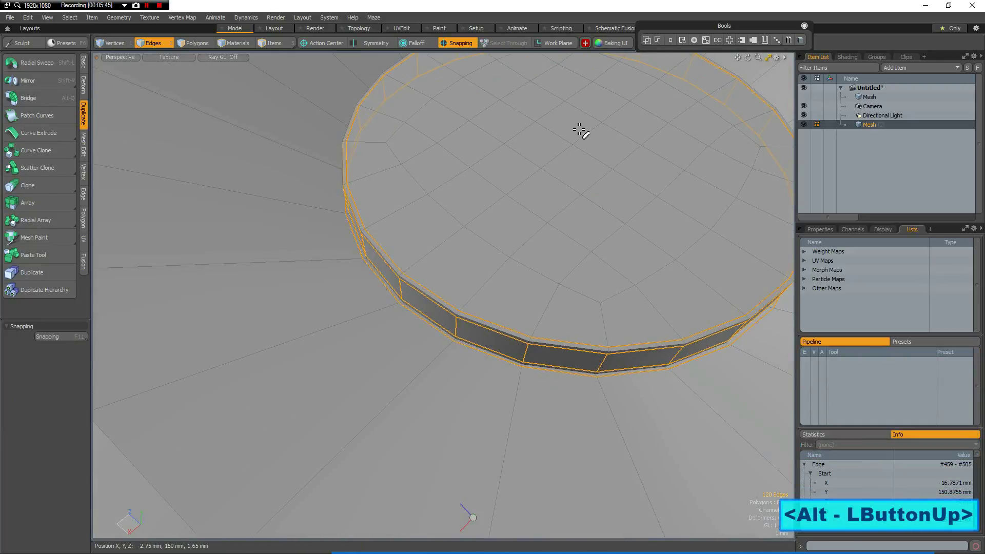
key(3)
click(576, 126)
click(588, 154)
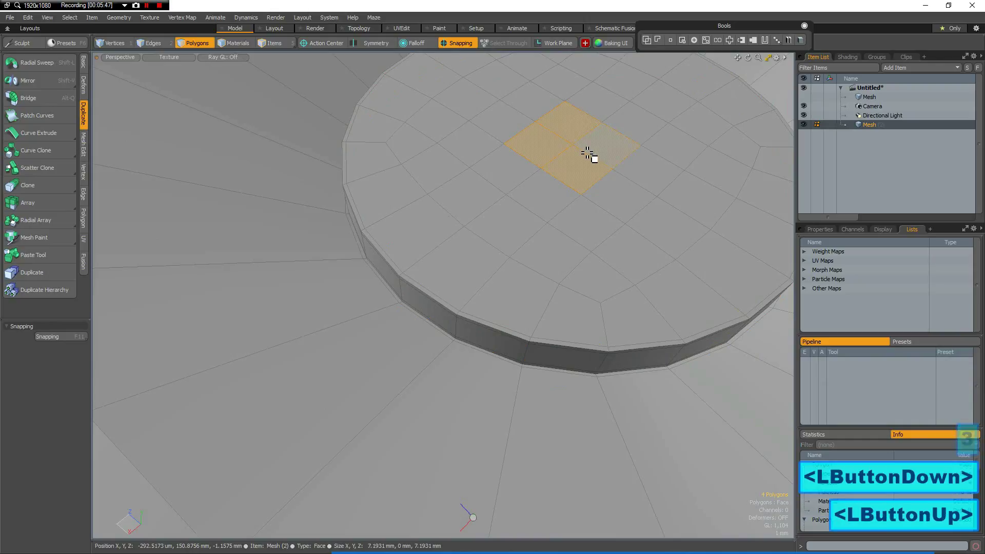
key(shift+Up)
key(shift+Up)
key(shift+Up)
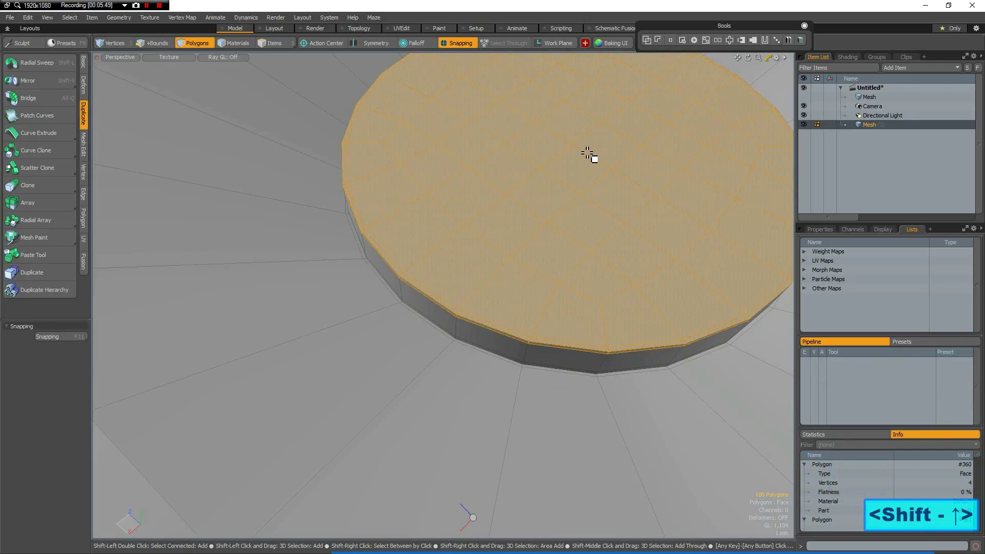
key(shift+Up)
text(m)
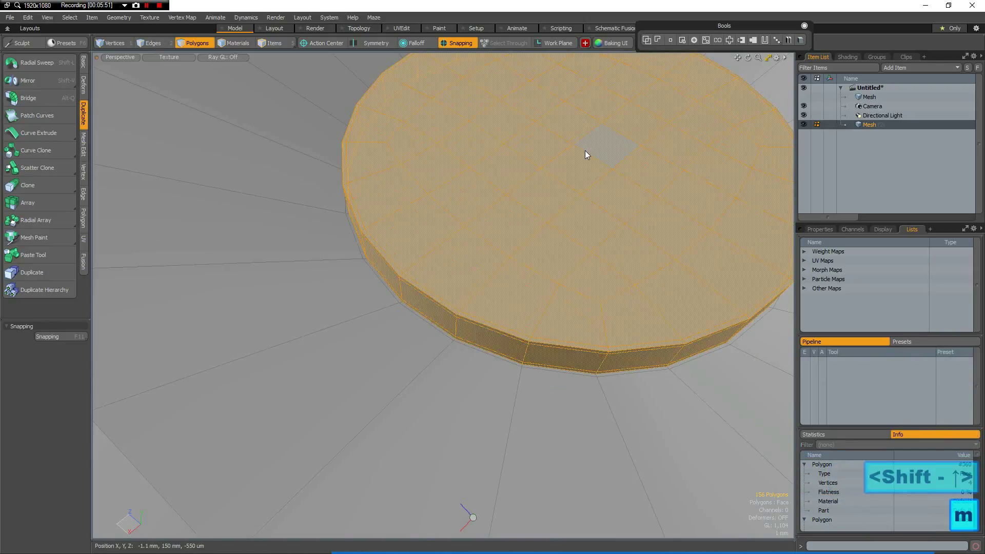
text(Cap)
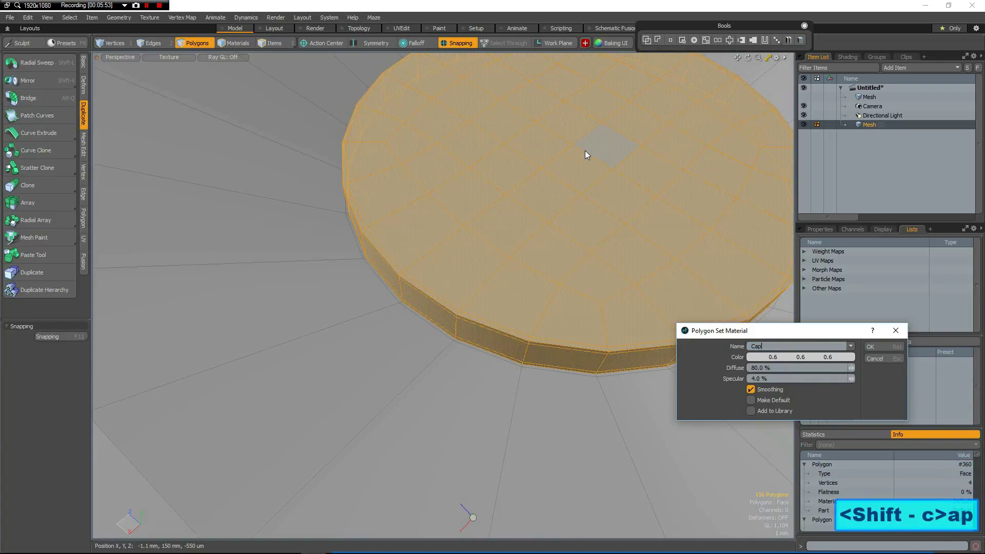
key(Return)
Hide the cap, assign a material named Pot to the remaining body polygons, and unhide everything
key(h)
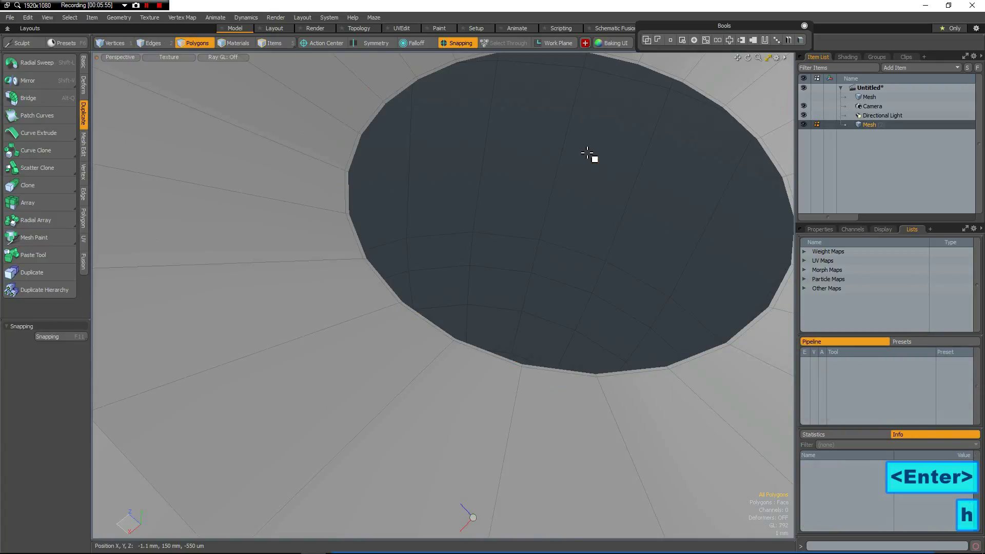
key(m)
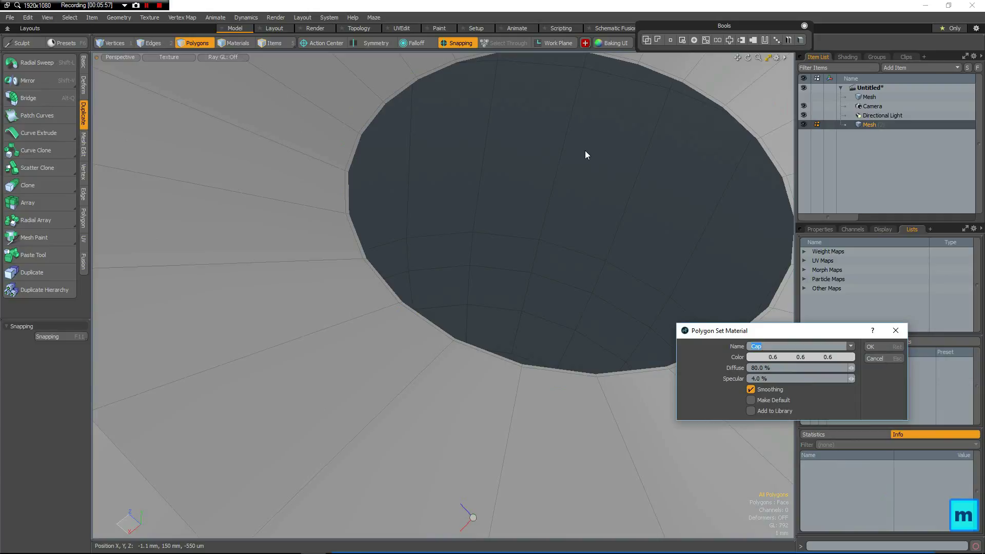
text(Pot)
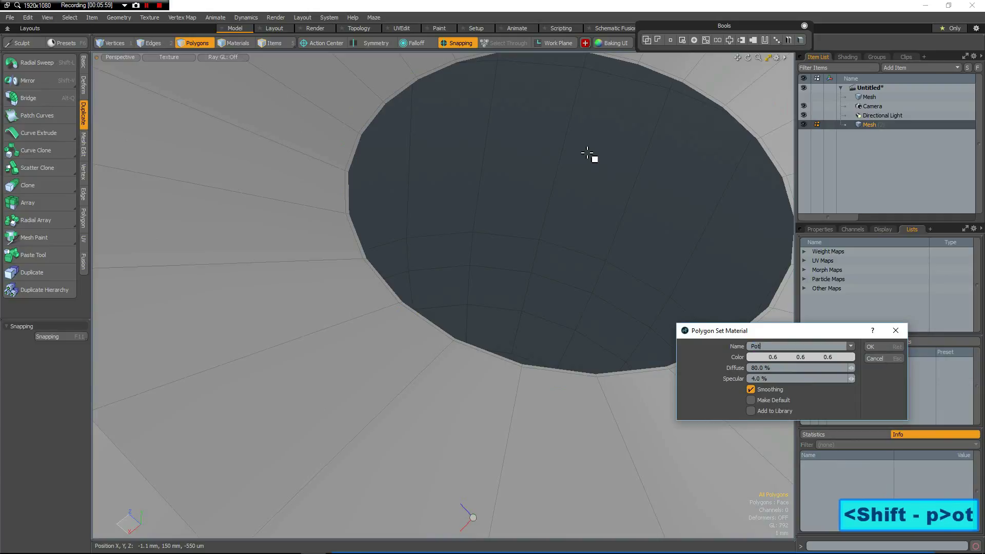
key(Return)
key(u)
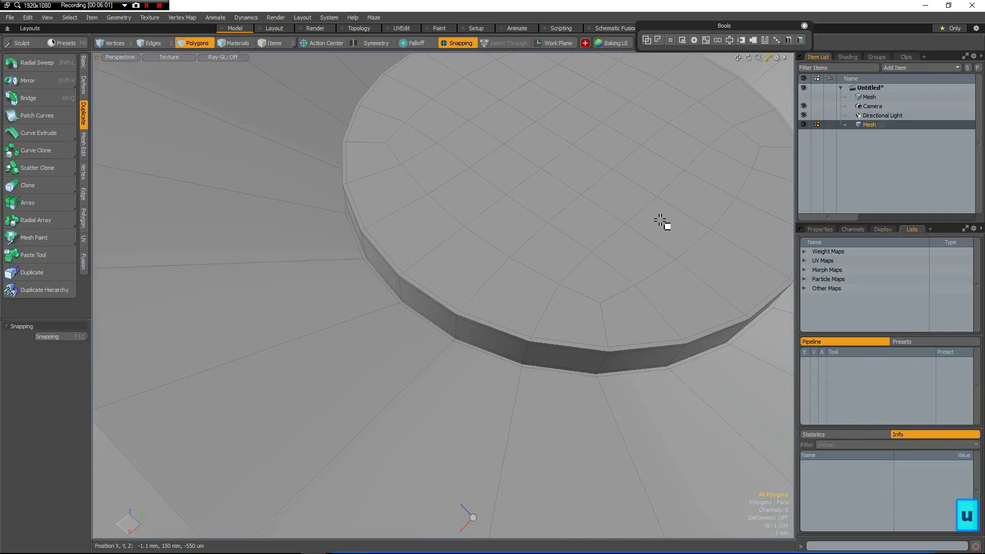
Turn subdivision on for the whole pot, inspect its shape, and switch to the Front view
scroll(612, 366, down, 6)
alt+drag(611, 334, 613, 339)
key(Tab)
scroll(611, 263, up, 2)
mouse_move(601, 270)
alt+mouse_down()
mouse_move(616, 248)
mouse_move(622, 272)
mouse_move(607, 279)
mouse_move(585, 268)
alt+mouse_up()
scroll(601, 320, down, 3)
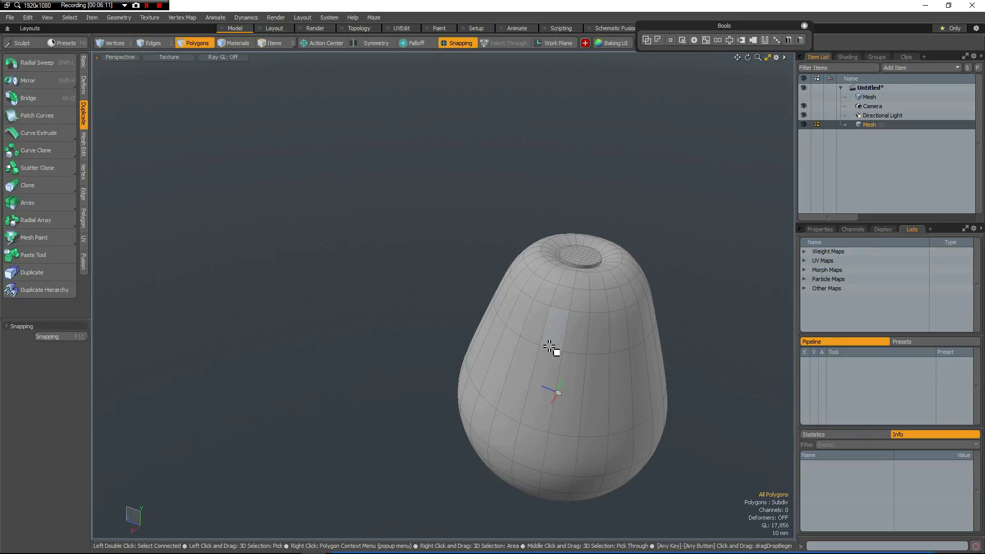
key(2)
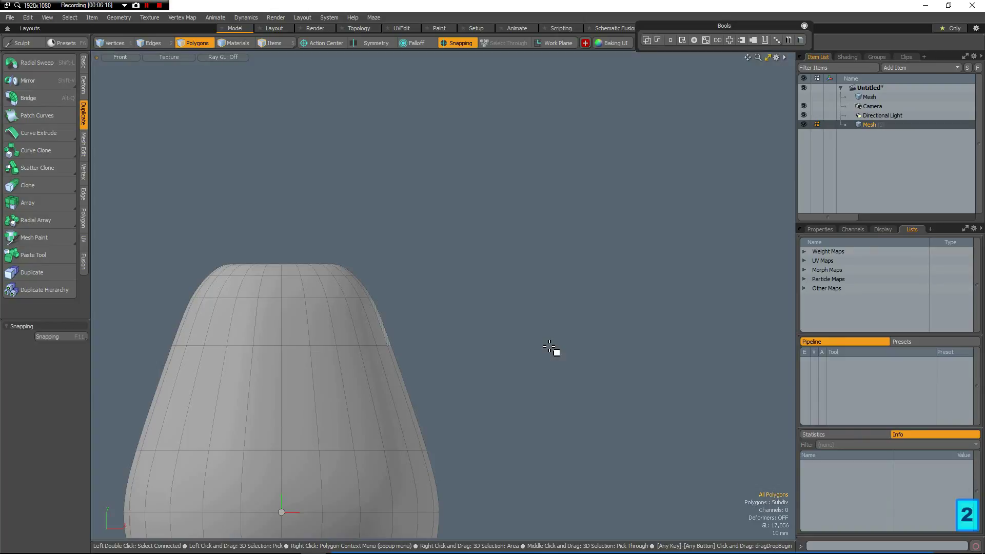
Turn off subdivision for the pot and add an edge loop around its upper body at about 71.6 %
key(a)
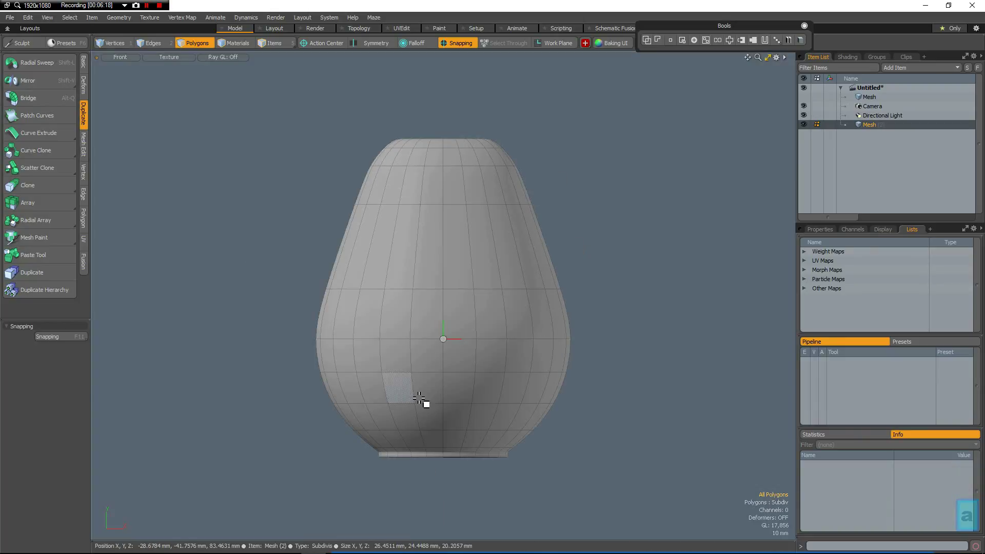
key(Tab)
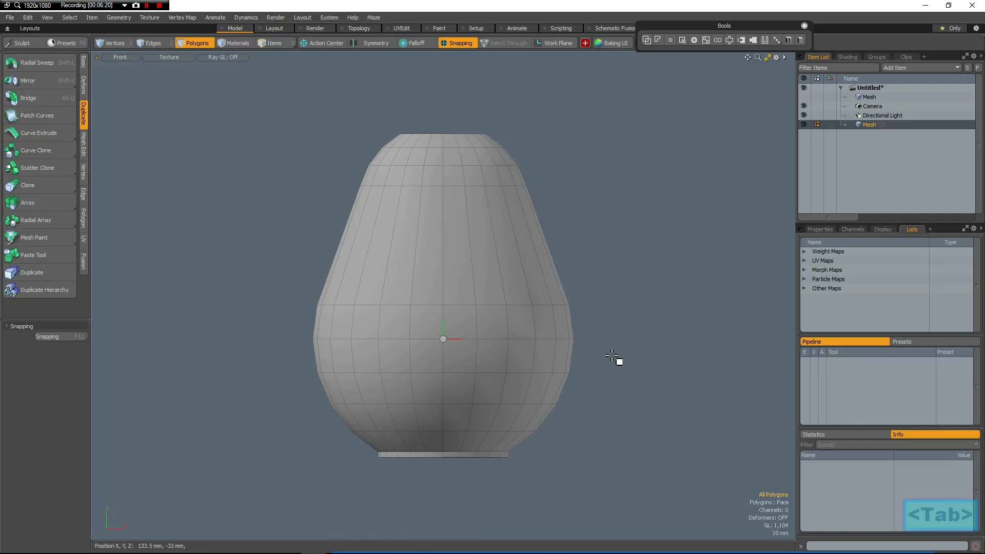
key(alt+4)
click(444, 277)
drag(444, 277, 443, 274)
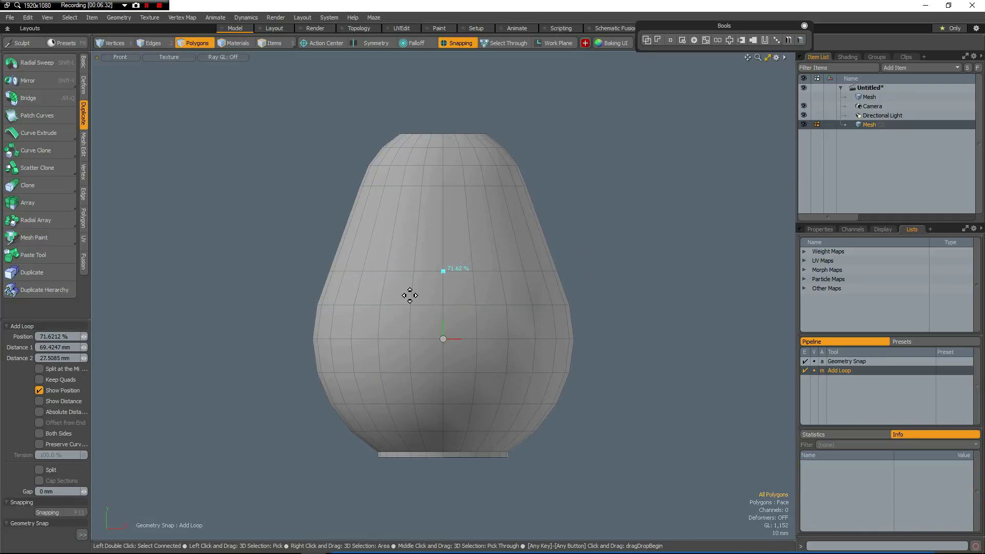
Select the new edge loop around the body and bevel it with a Round edge shape and an inset of 1 mm
key(2)
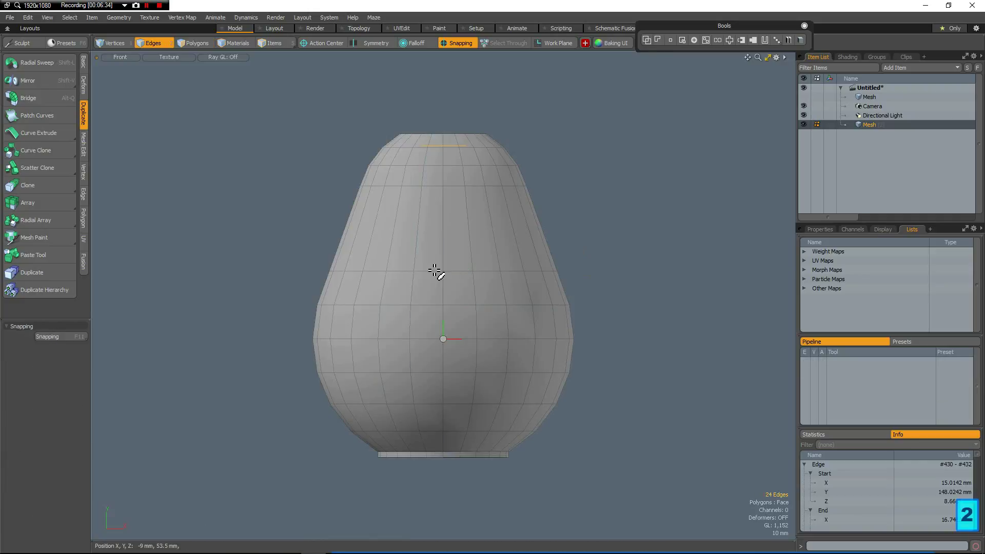
click(437, 273)
double_click(438, 272)
key(ctrl+space)
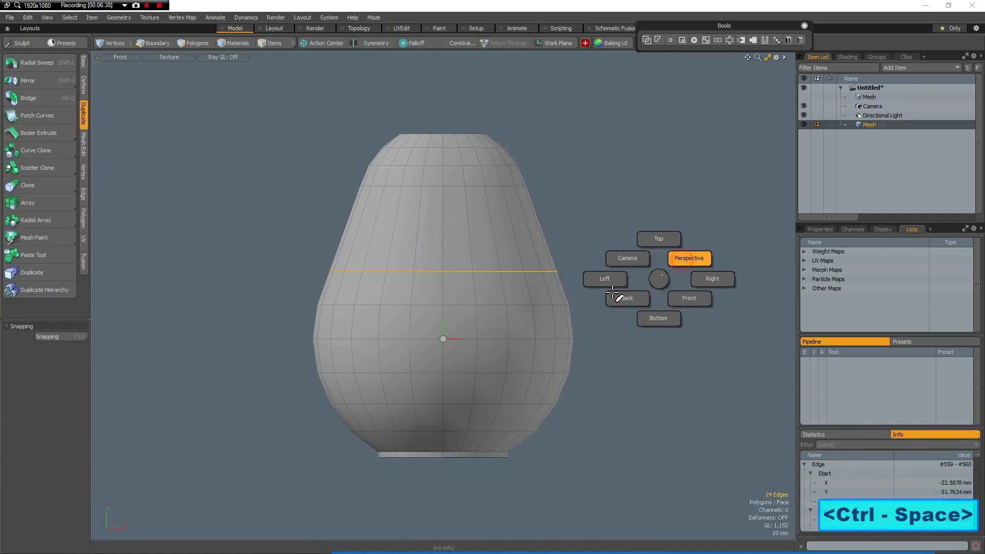
alt+drag(471, 294, 456, 354)
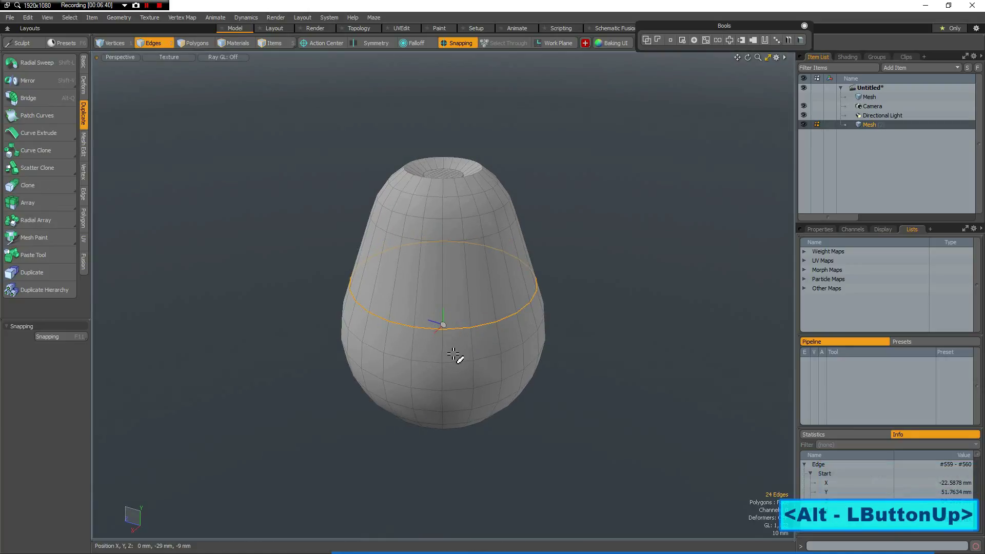
key(b)
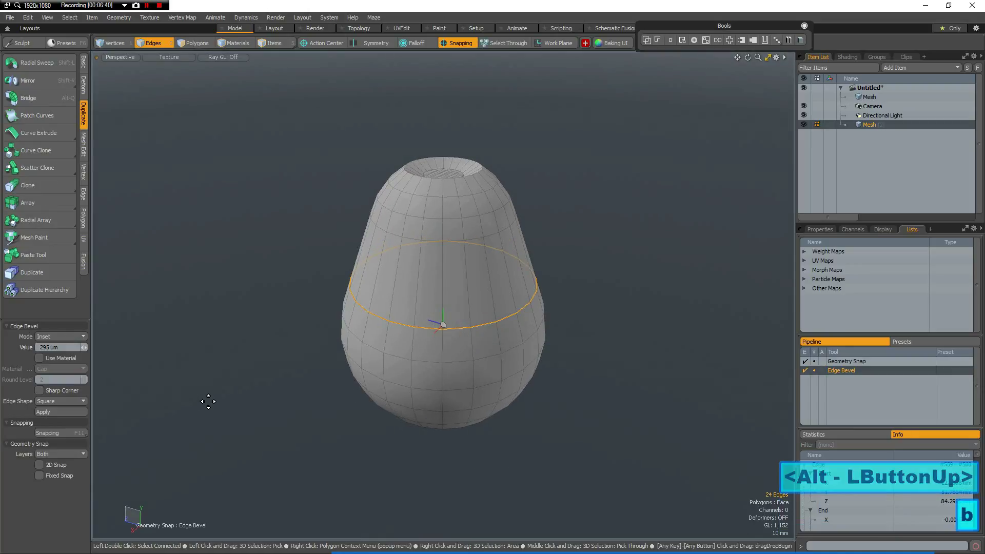
click(60, 401)
click(61, 394)
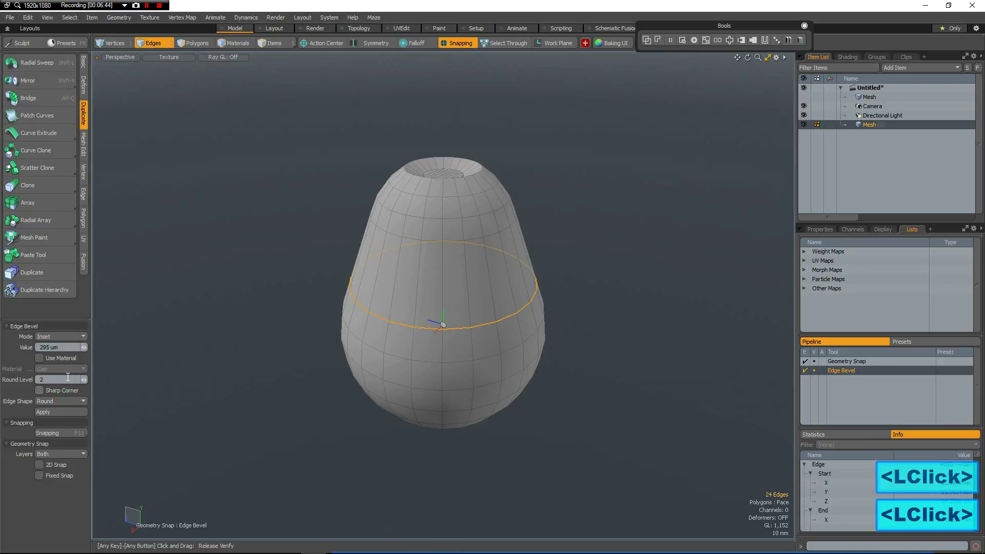
scroll(434, 313, up, 4)
drag(413, 381, 418, 381)
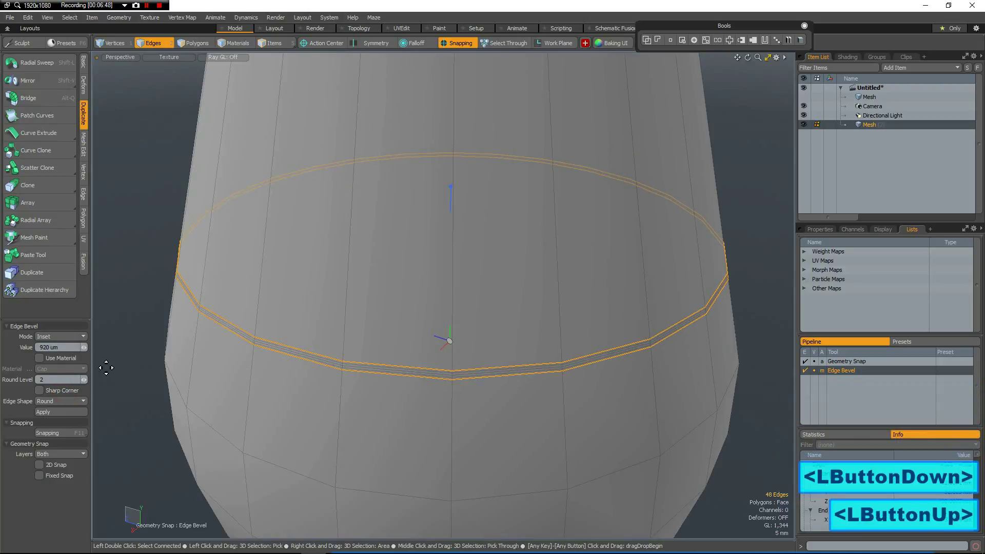
click(66, 349)
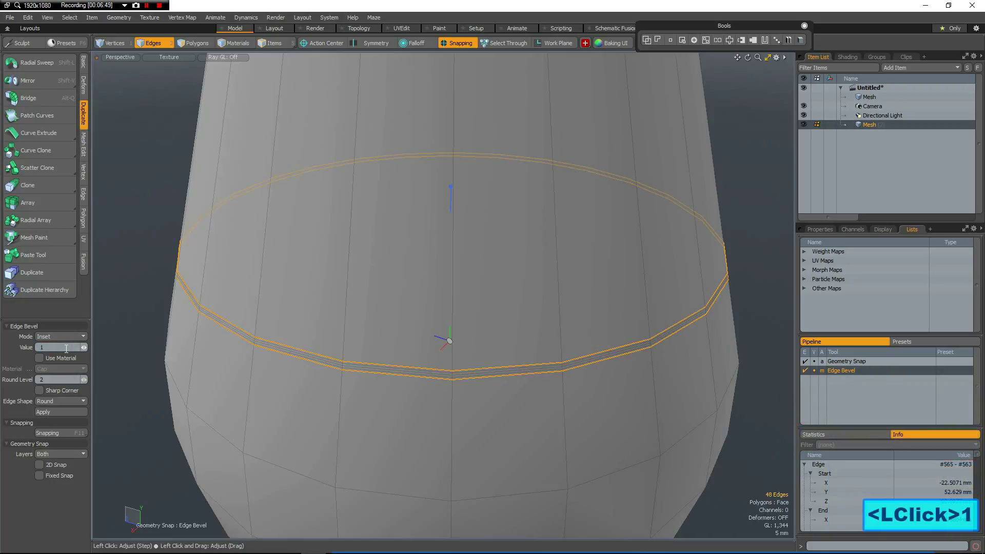
key(Return)
scroll(475, 346, up, 3)
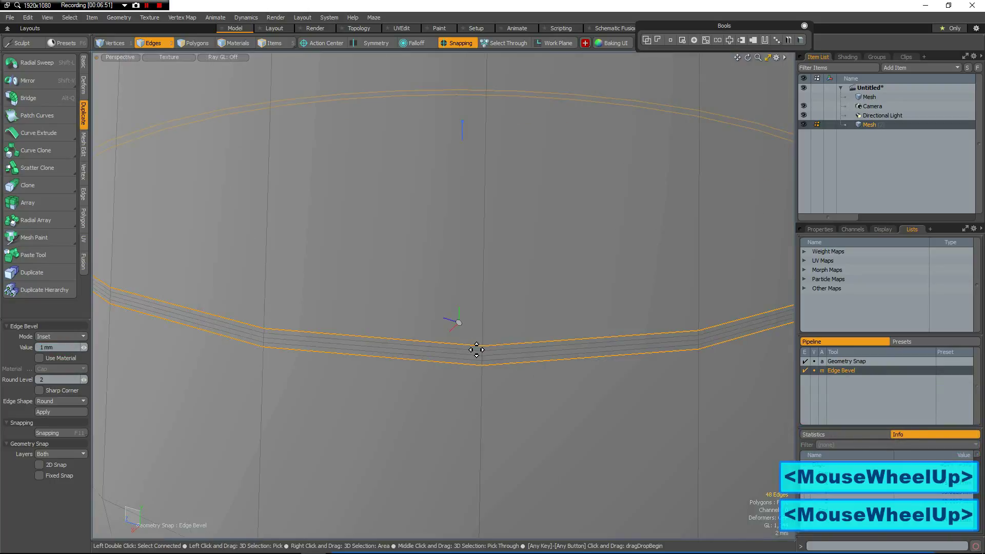
key(space)
Select the centre edge loop of the beveled band and scale it uniformly to 95 % to form a groove
double_click(489, 345)
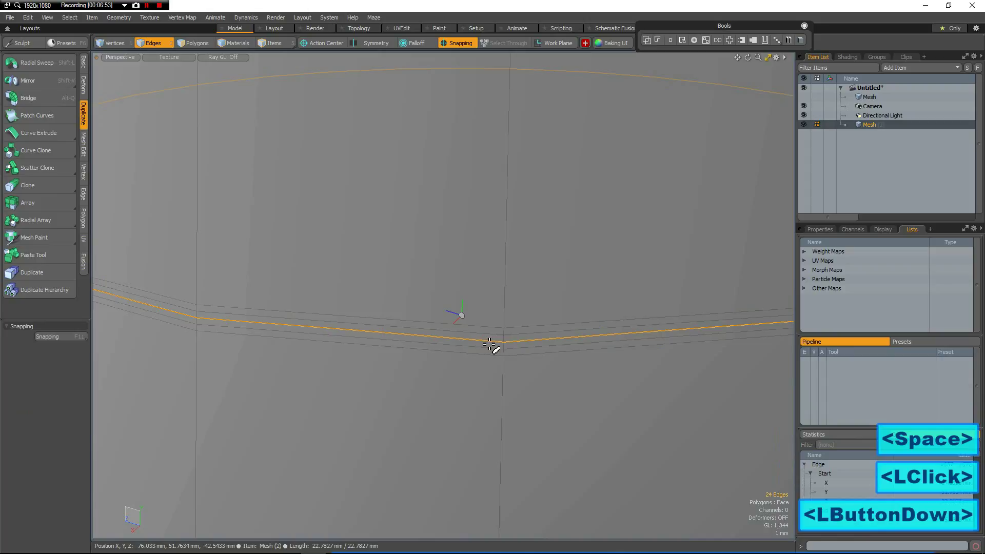
scroll(490, 346, down, 4)
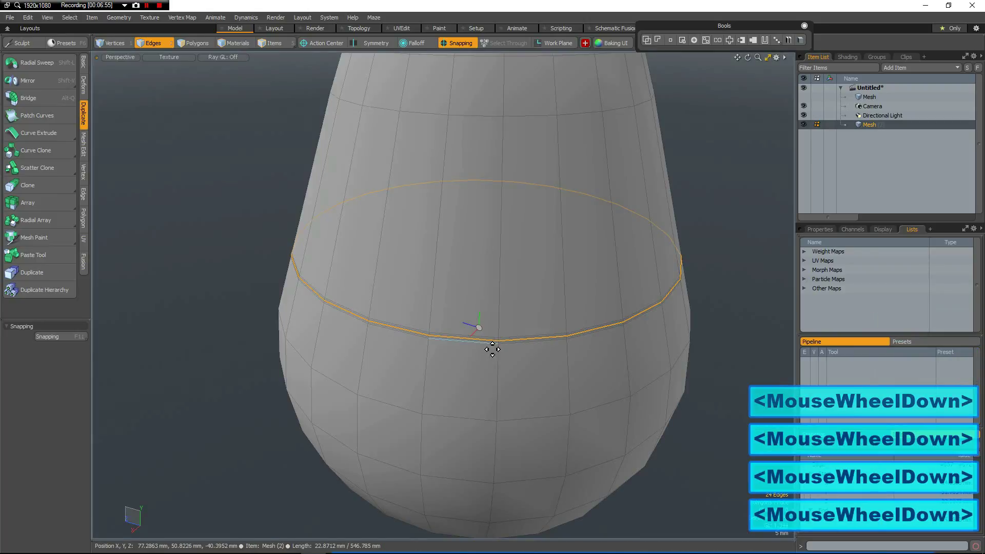
key(r)
alt+drag(507, 258, 477, 274)
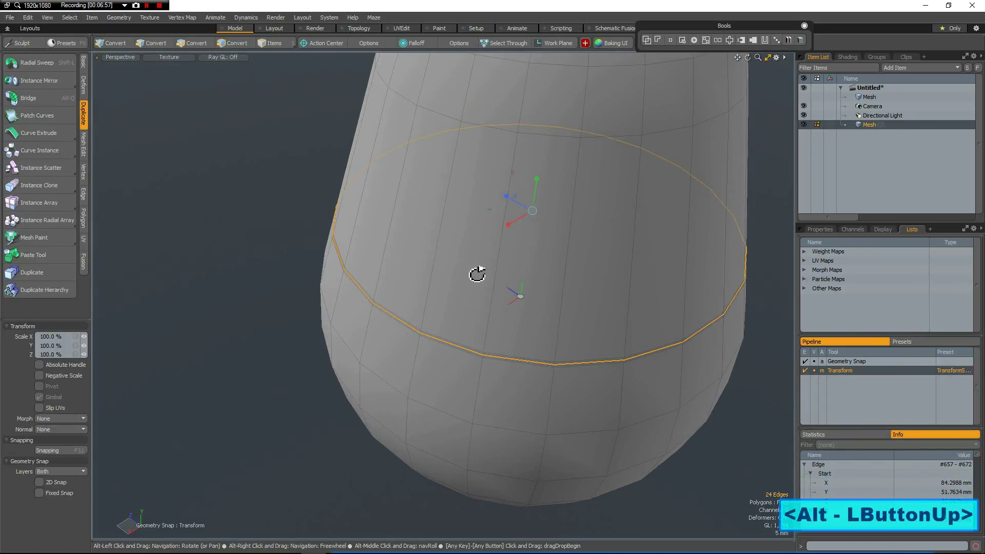
click(66, 339)
text(9)
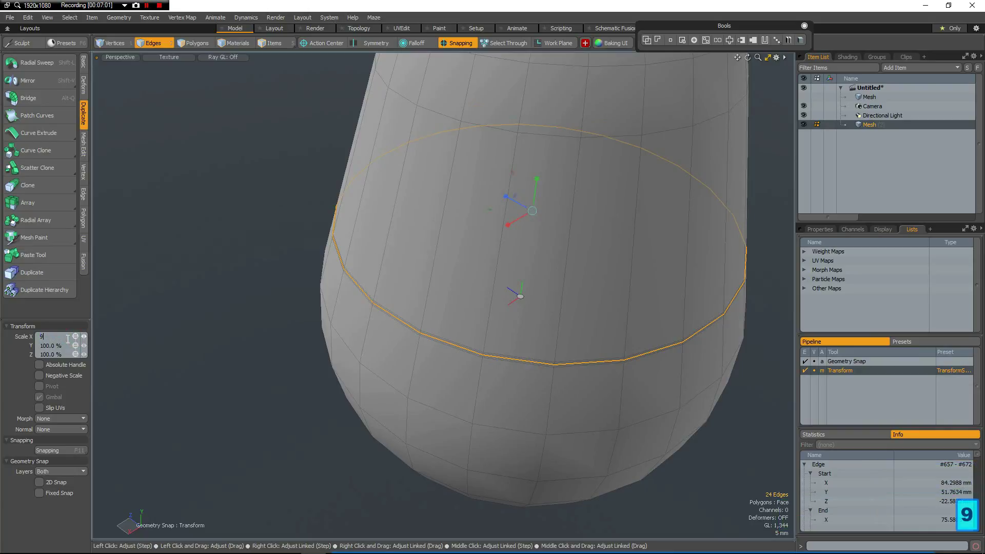
text(5)
key(Return)
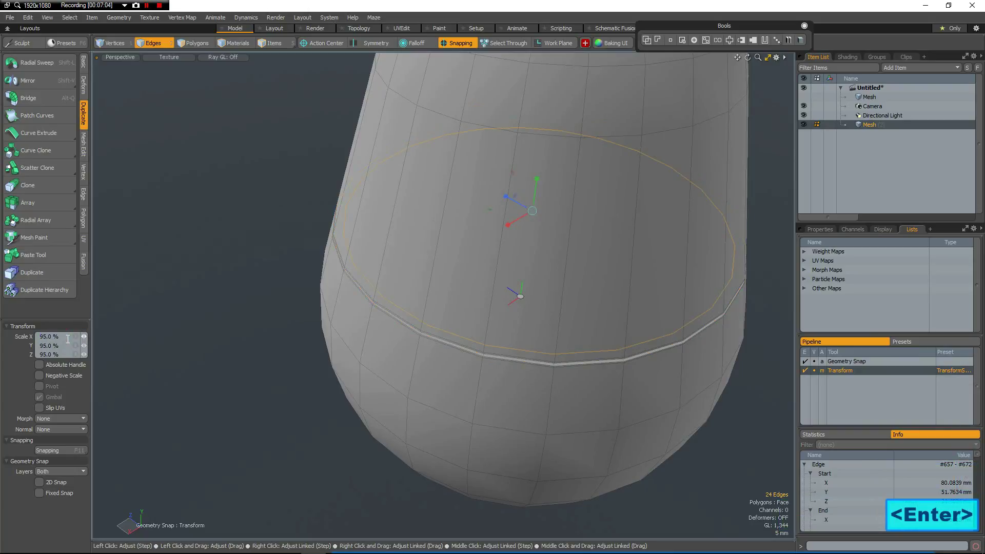
Convert the groove's loop to its ring of adjoining polygons, assign them an existing material from the material list, and clear the selection
key(shift)
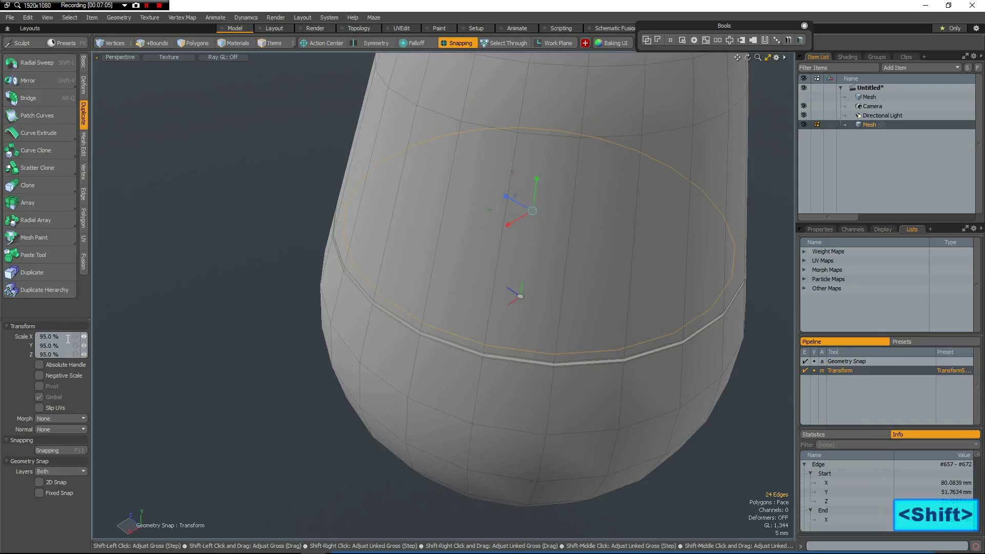
key(shift+1)
key(alt+3)
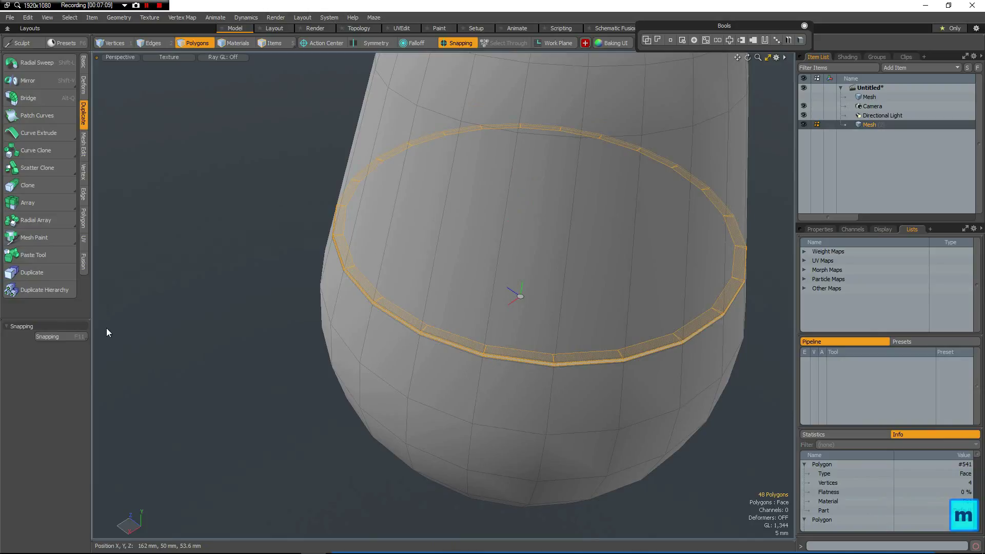
key(m)
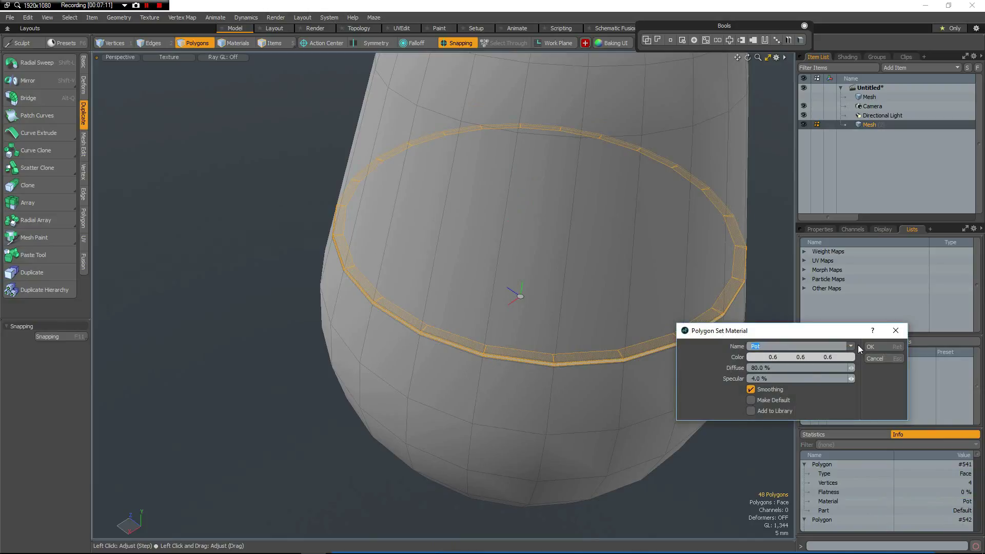
click(851, 349)
click(850, 329)
click(875, 347)
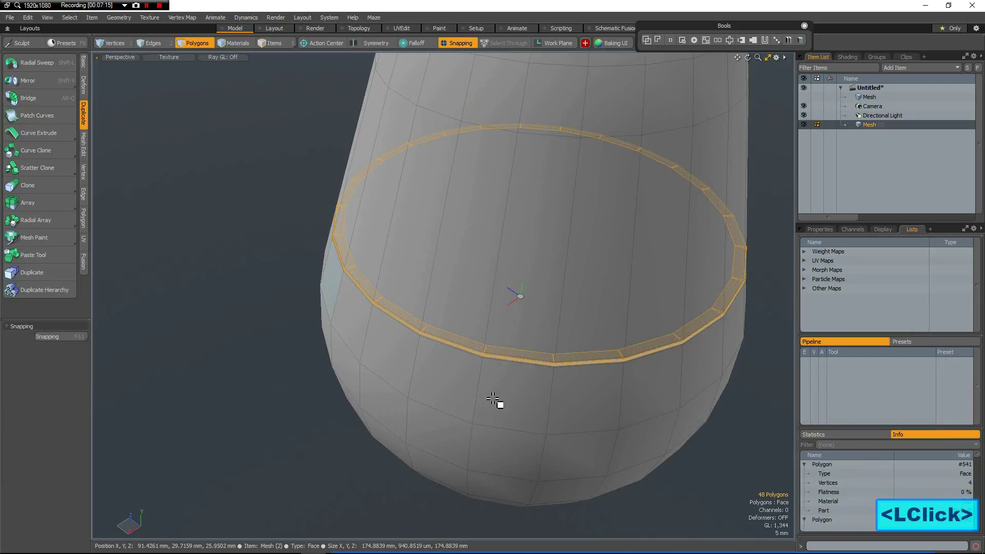
alt+drag(488, 396, 519, 359)
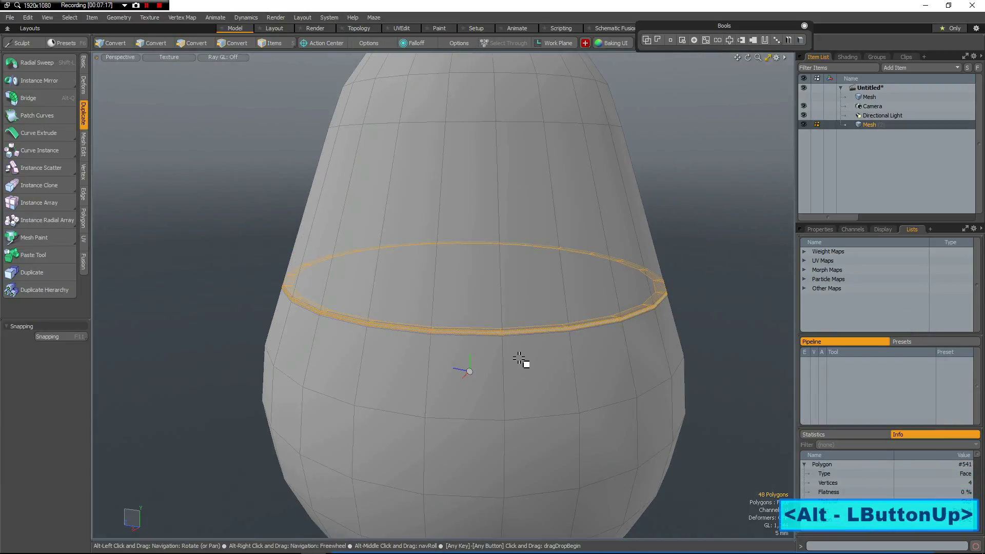
key(Escape)
scroll(519, 332, down, 2)
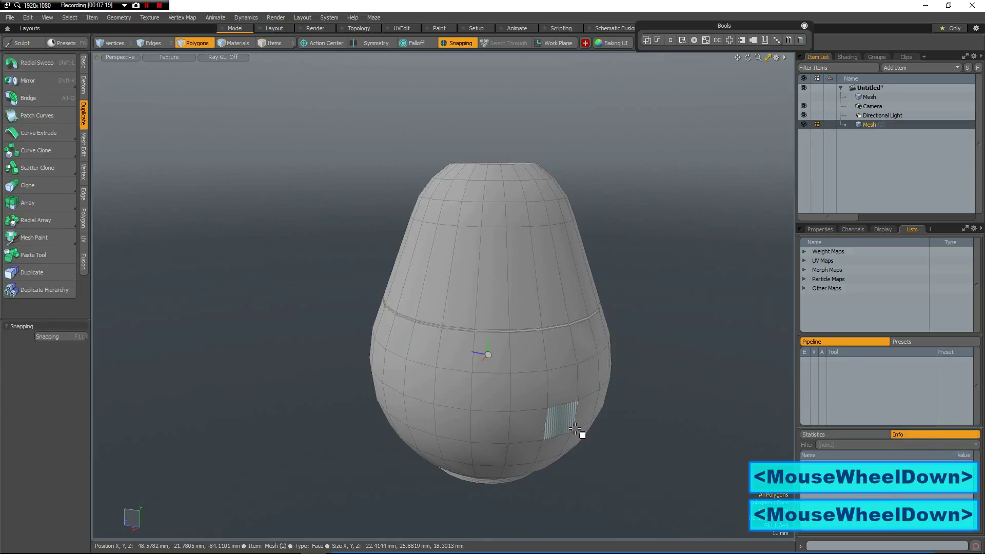
Delete the two central columns of four polygons below the groove in the Front view to open a hole
key(2)
alt+drag(520, 491, 729, 410)
mouse_move(448, 335)
mouse_down()
mouse_move(444, 400)
mouse_move(457, 467)
mouse_move(473, 472)
mouse_move(498, 341)
mouse_move(462, 348)
mouse_up()
mouse_move(399, 335)
mouse_down()
mouse_move(398, 395)
mouse_move(429, 479)
mouse_move(451, 451)
mouse_move(467, 347)
mouse_move(521, 469)
mouse_move(537, 345)
mouse_move(452, 351)
mouse_move(451, 457)
mouse_move(486, 470)
mouse_move(493, 341)
mouse_move(471, 352)
mouse_up()
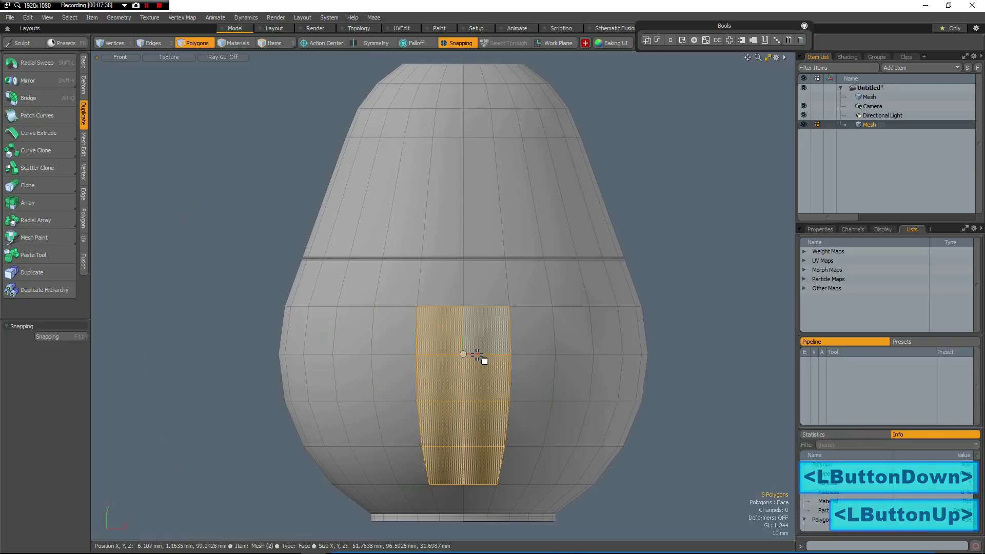
key(Delete)
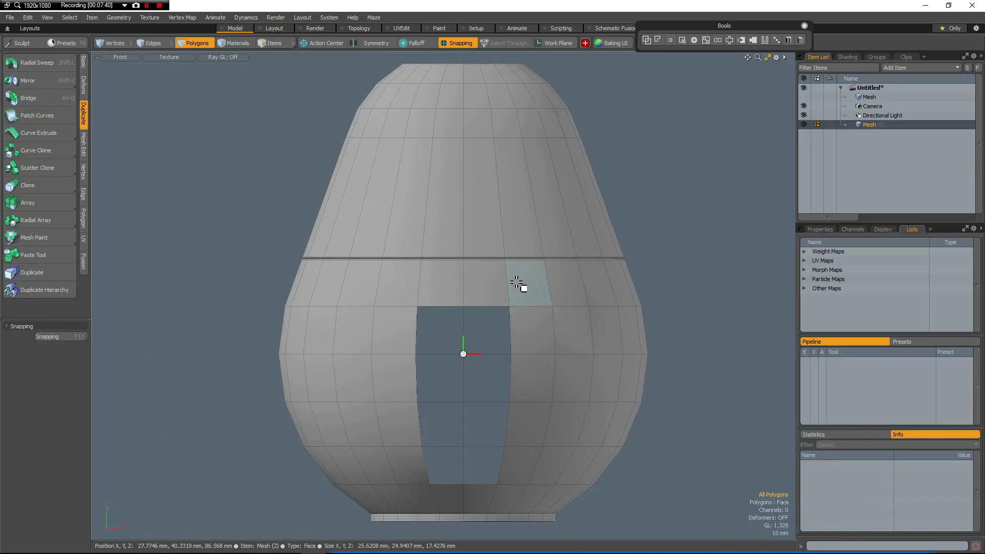
key(1)
alt+drag(618, 241, 580, 208)
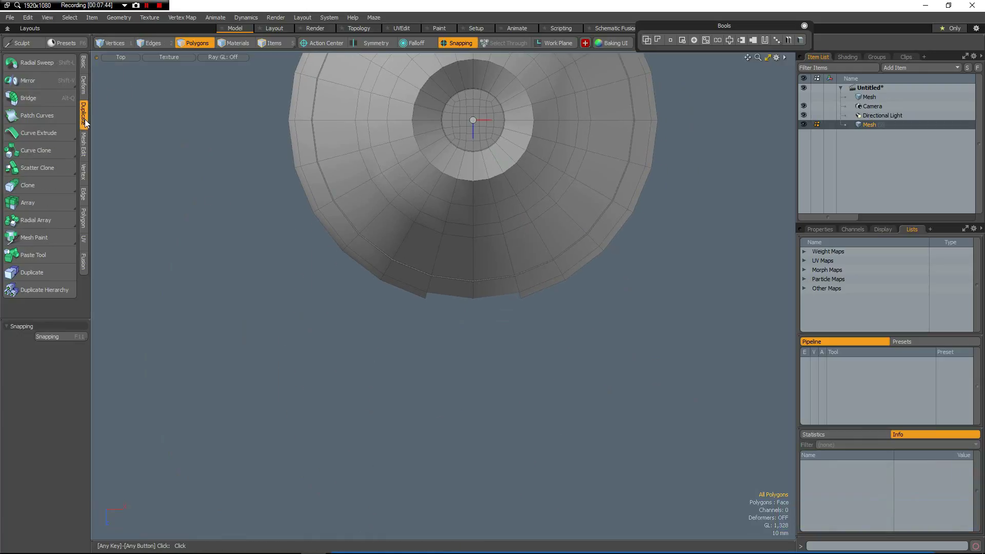
click(83, 61)
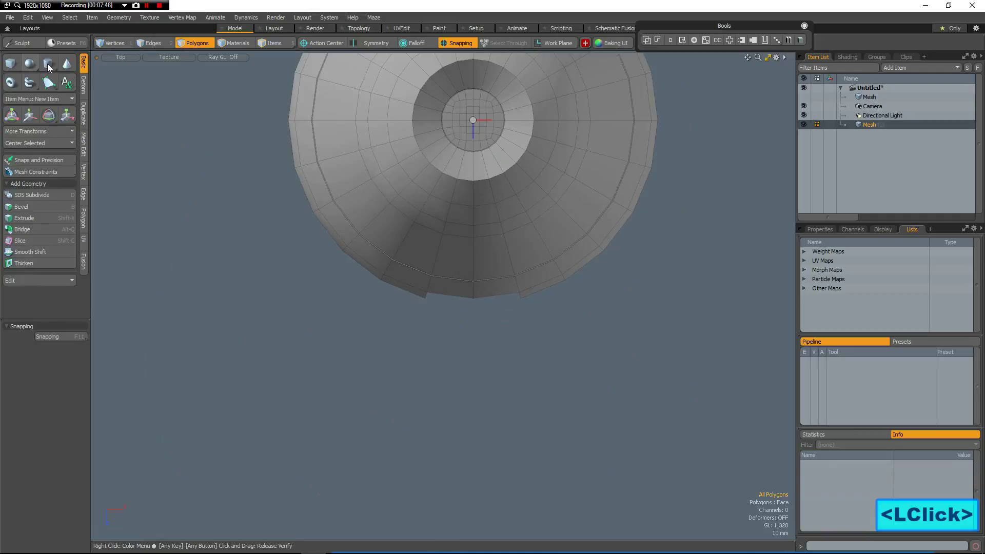
click(48, 63)
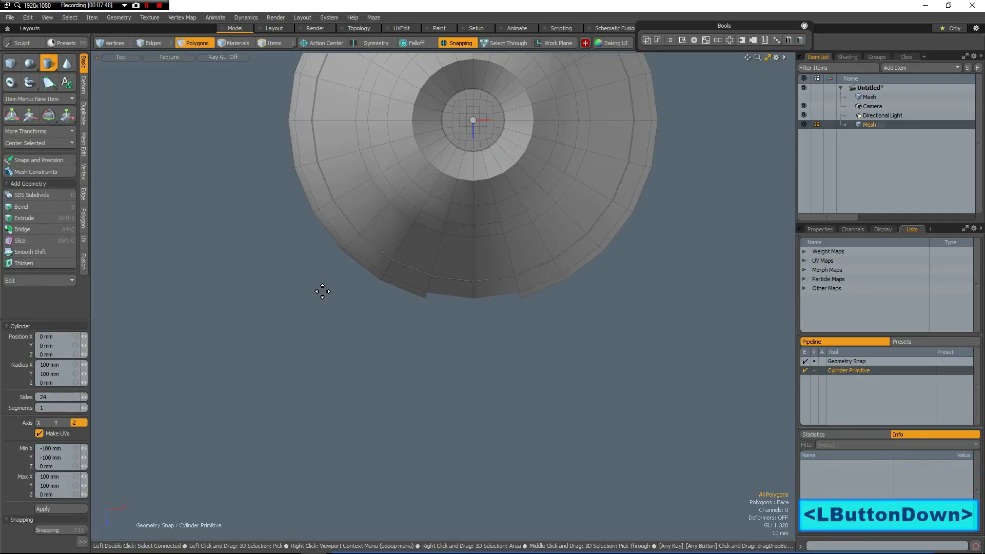
key(2)
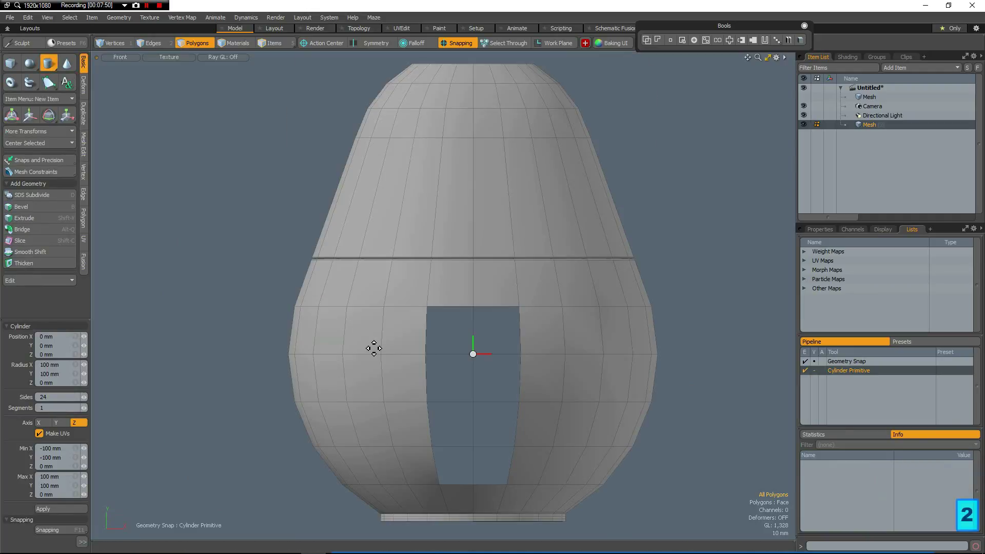
Select the complete boundary edge loop of the opening in the pot body
key(2)
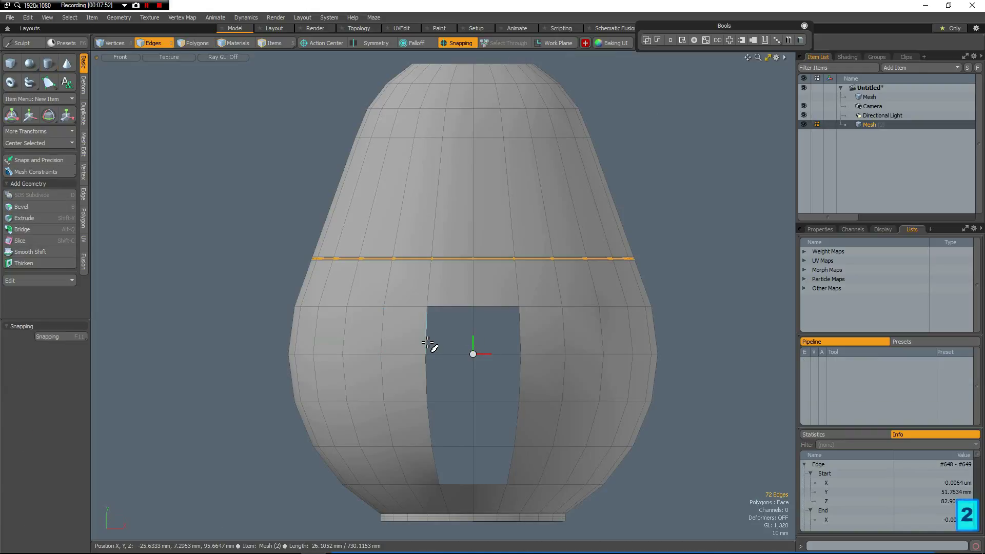
double_click(427, 343)
double_click(428, 342)
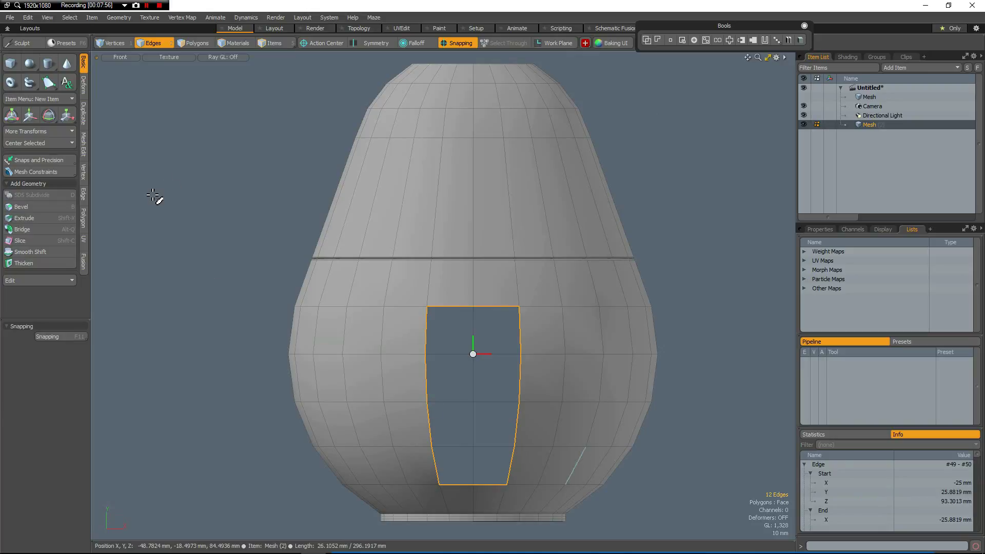
Draw a flat 12-sided cylinder in the Top view just in front of the opening, with radii of about 10.6 by 11.4 mm
key(KP_1)
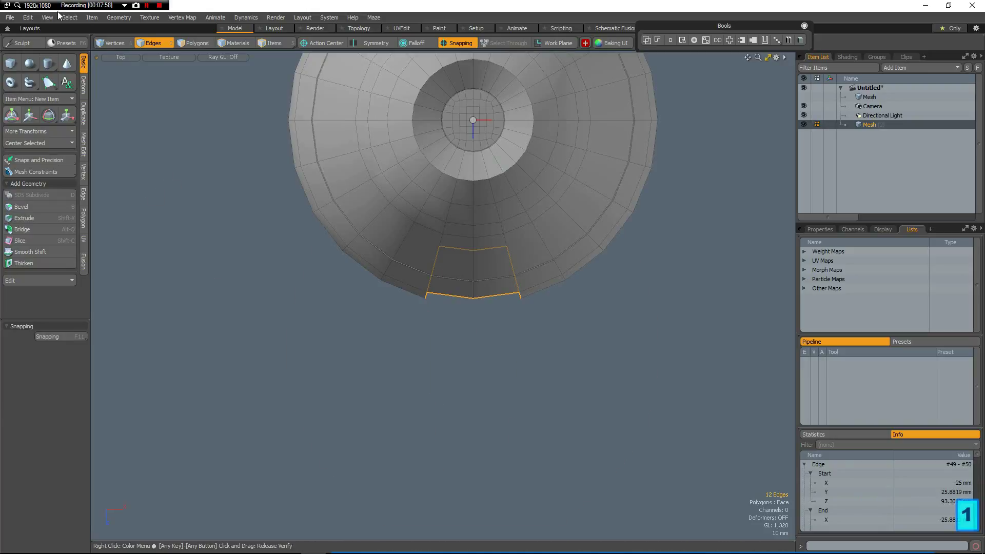
click(46, 63)
click(48, 401)
text(12)
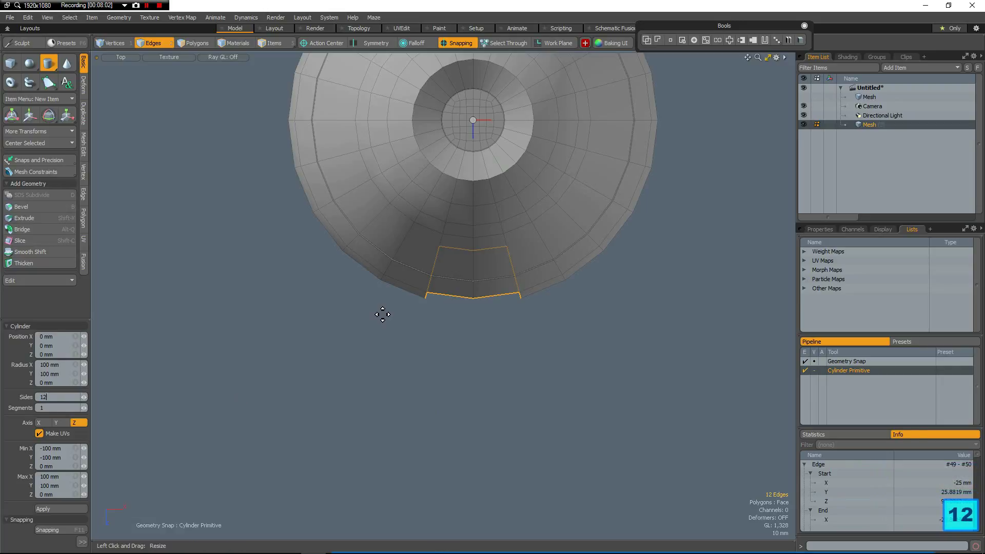
scroll(460, 357, up, 2)
drag(458, 355, 495, 398)
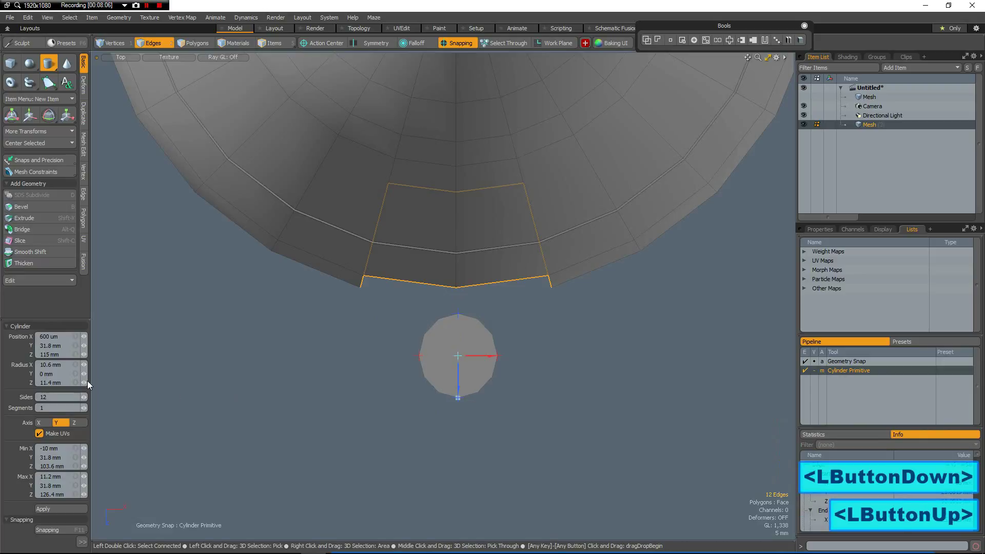
Set the cylinder's X and Z radii to 14 mm, its Y radius to 7 mm and its X position to 0
click(66, 365)
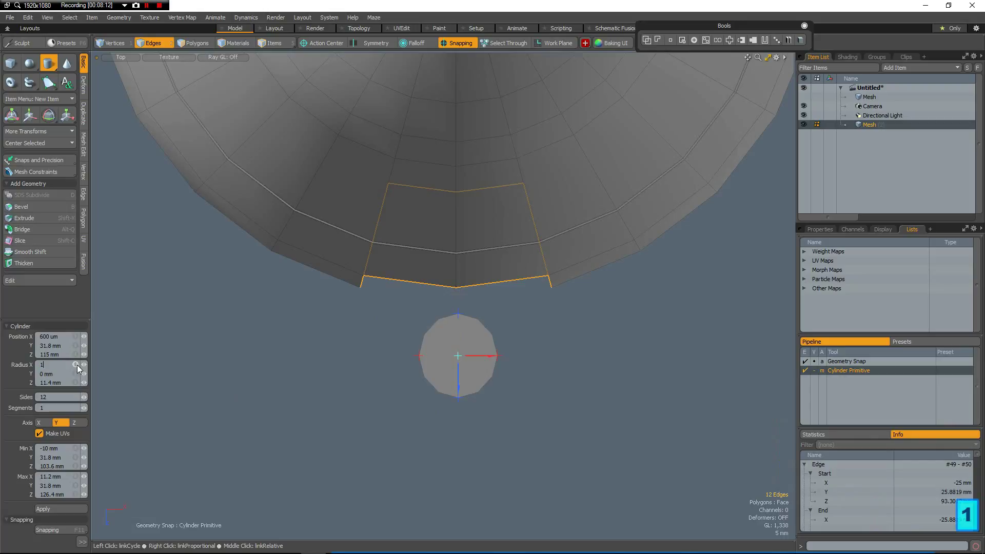
text(14)
key(Tab)
key(Tab)
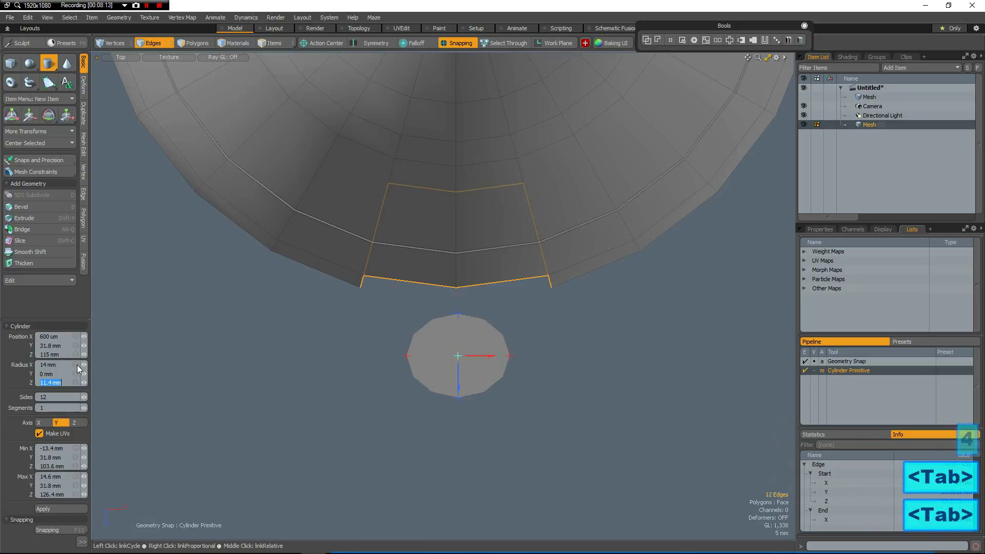
text(14)
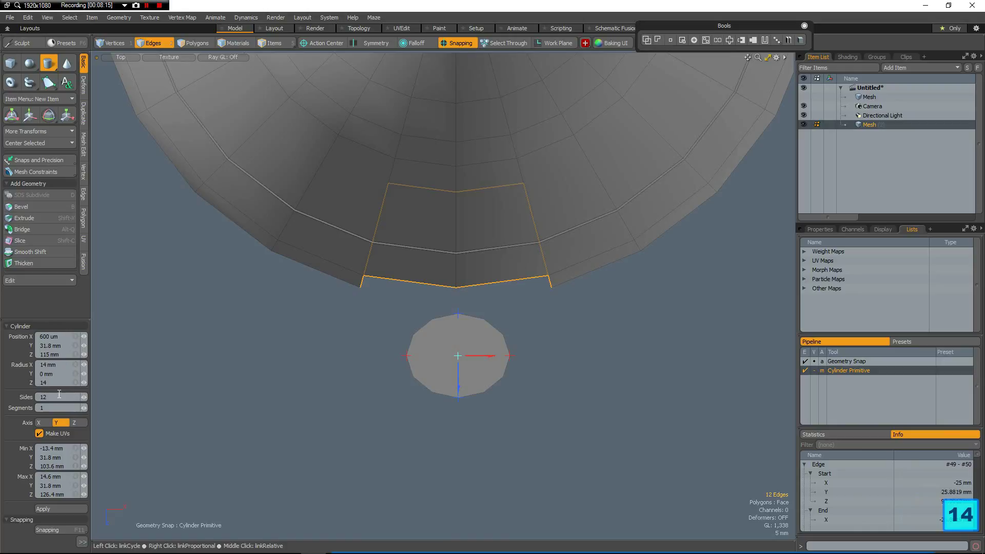
click(62, 374)
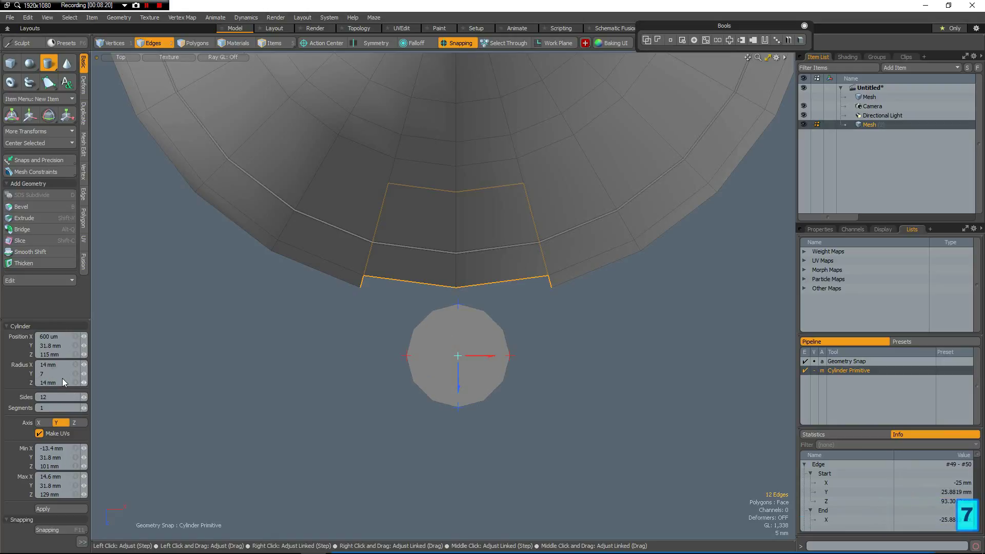
key(Return)
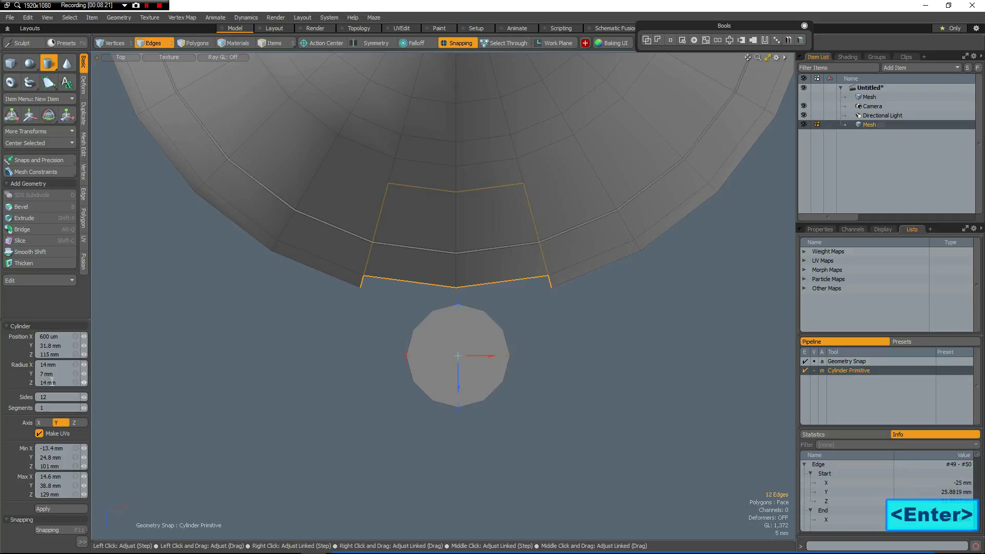
click(66, 337)
text(0)
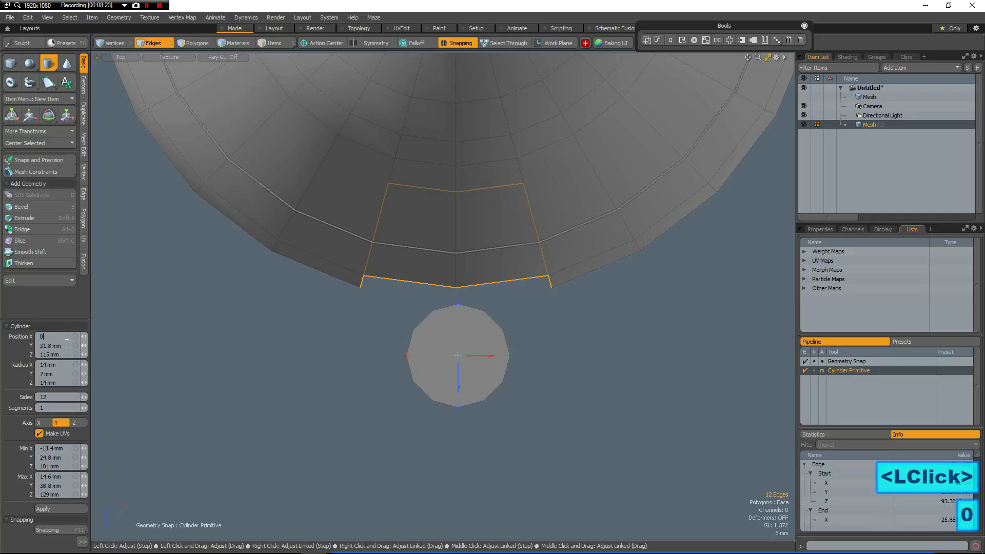
key(Return)
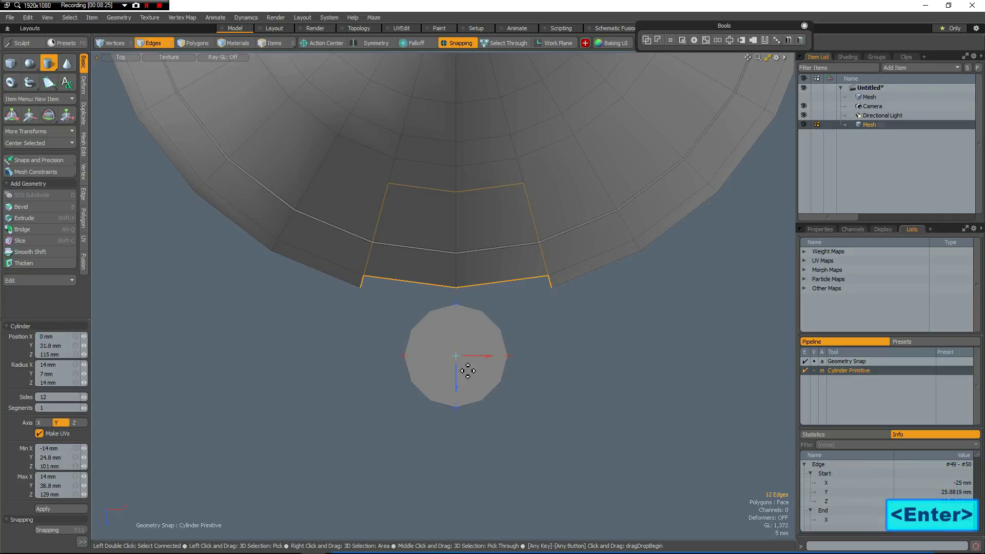
Move the cylinder up and away from the pot in the Right view, to about Y 49.8 mm and Z 156 mm
key(KP_3)
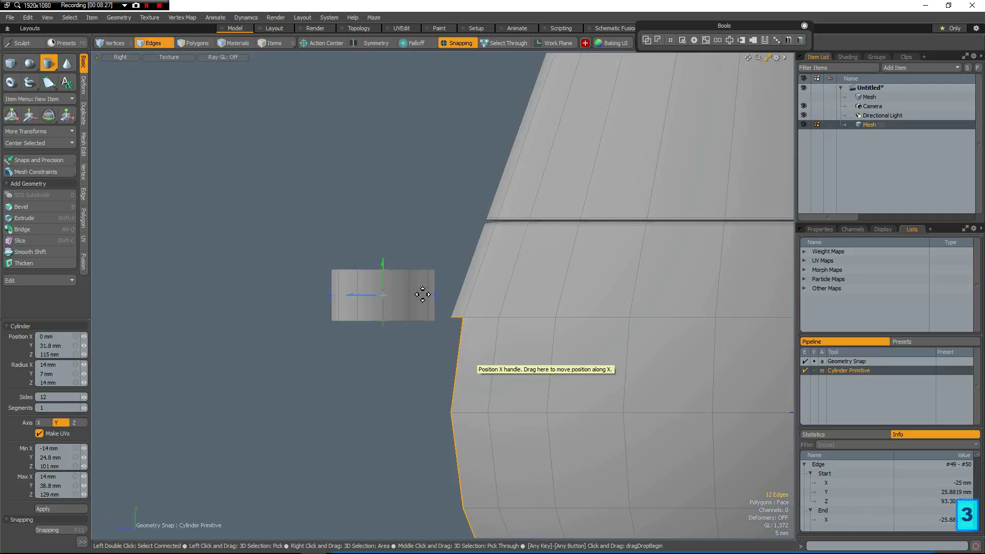
scroll(467, 226, down, 3)
scroll(467, 225, up, 1)
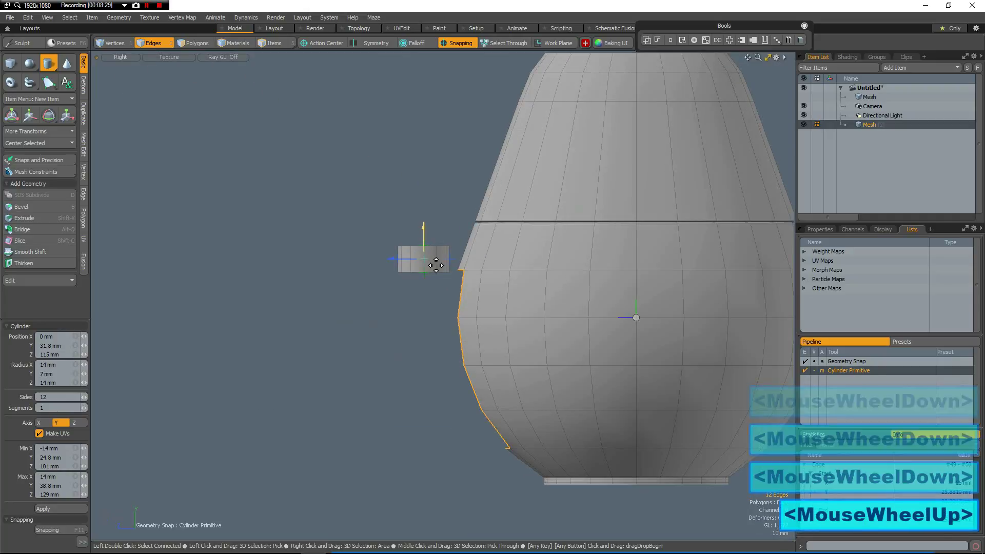
click(424, 227)
drag(424, 227, 423, 223)
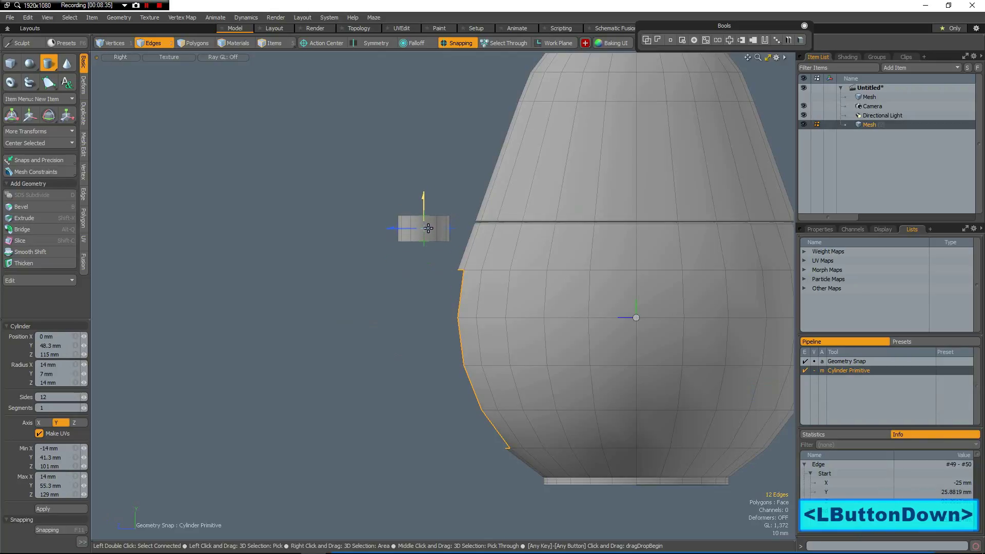
click(423, 197)
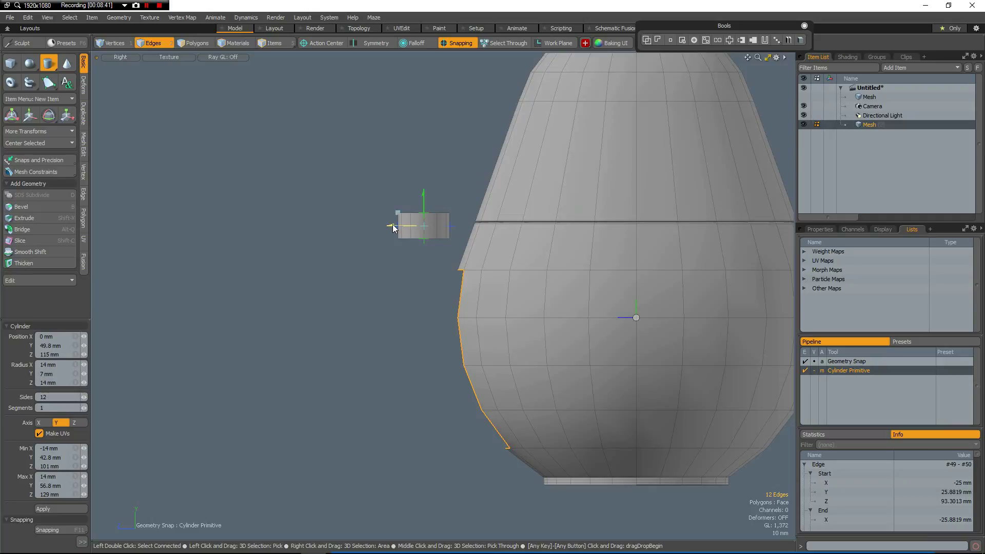
drag(392, 224, 351, 237)
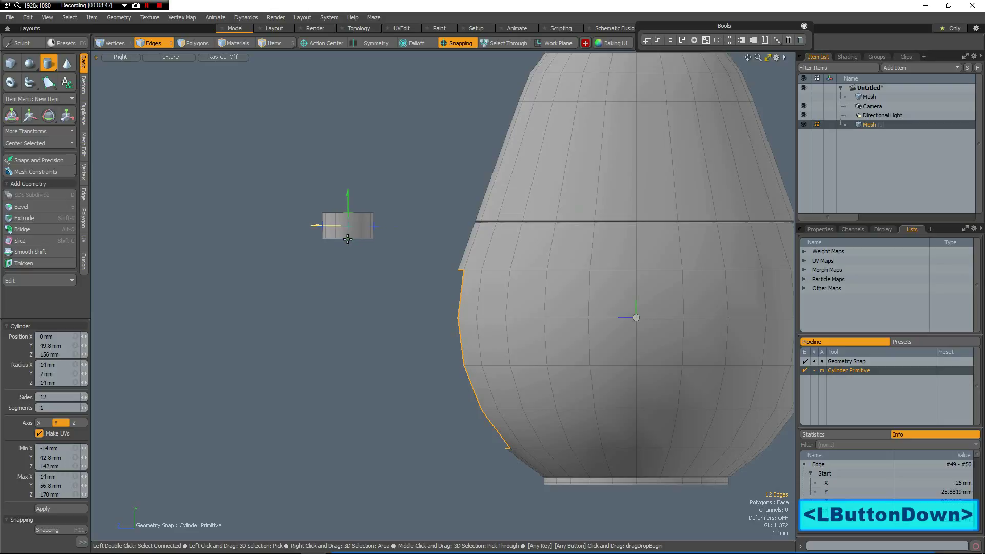
click(313, 253)
key(space)
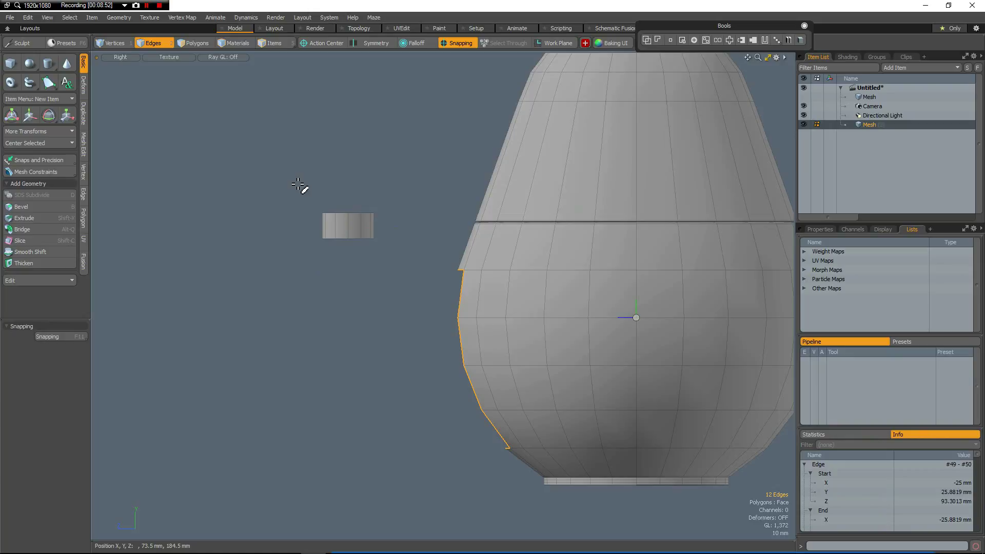
Slant the cylinder by moving its top polygon farther away from the pot, and delete its bottom polygon
key(3)
middle_drag(296, 182, 435, 230)
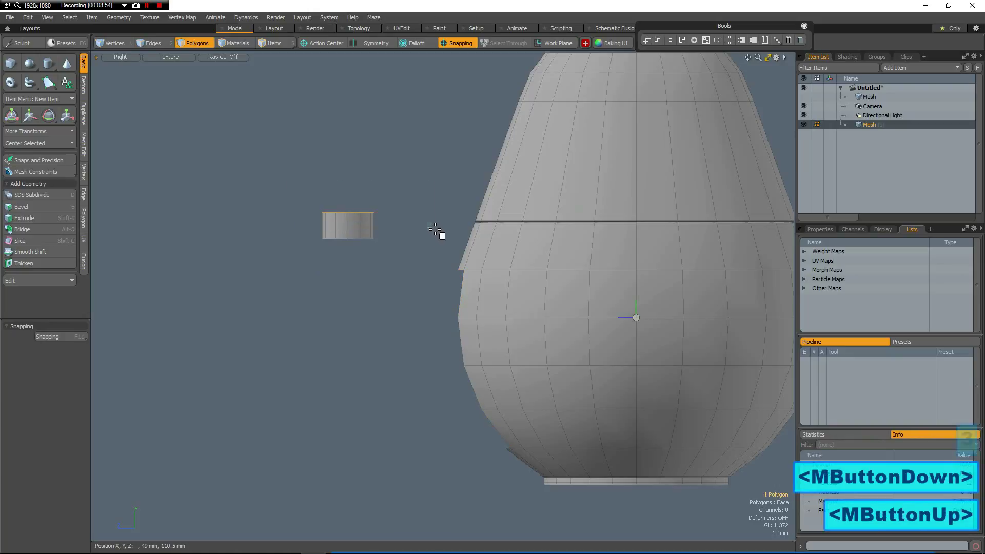
key(w)
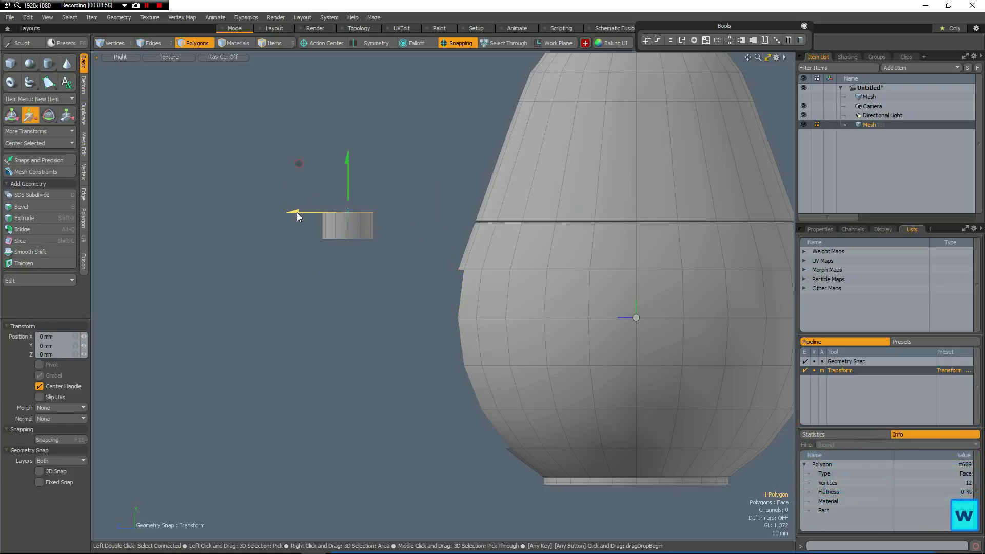
mouse_move(297, 212)
mouse_down()
mouse_move(331, 219)
mouse_move(273, 216)
mouse_up()
key(space)
mouse_move(295, 227)
middle_down()
mouse_move(413, 253)
mouse_move(405, 256)
middle_up()
key(Delete)
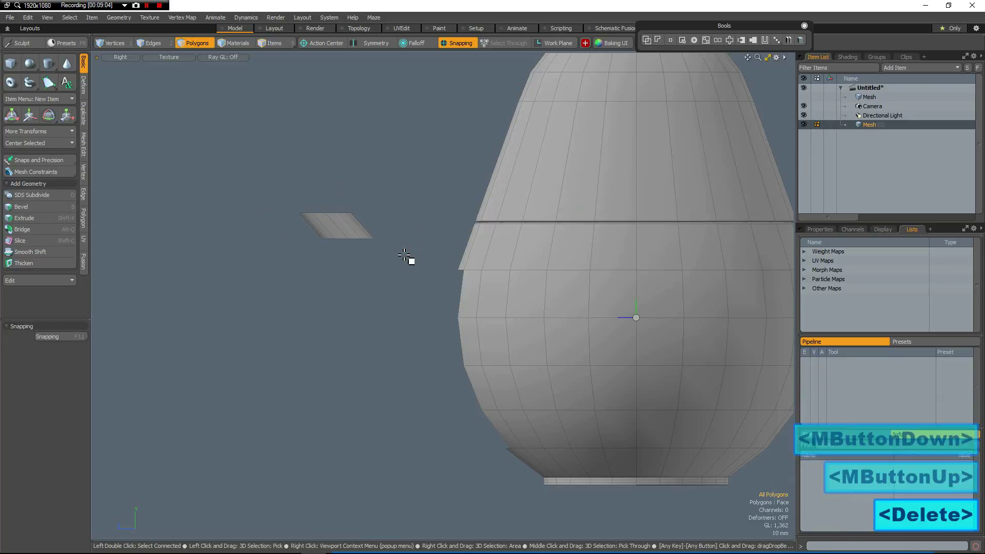
Add the cylinder's open bottom edge loop to the selected pot opening and bridge the two loops in the Perspective view
key(ctrl+space)
click(436, 262)
alt+drag(395, 302, 501, 306)
scroll(502, 307, up, 3)
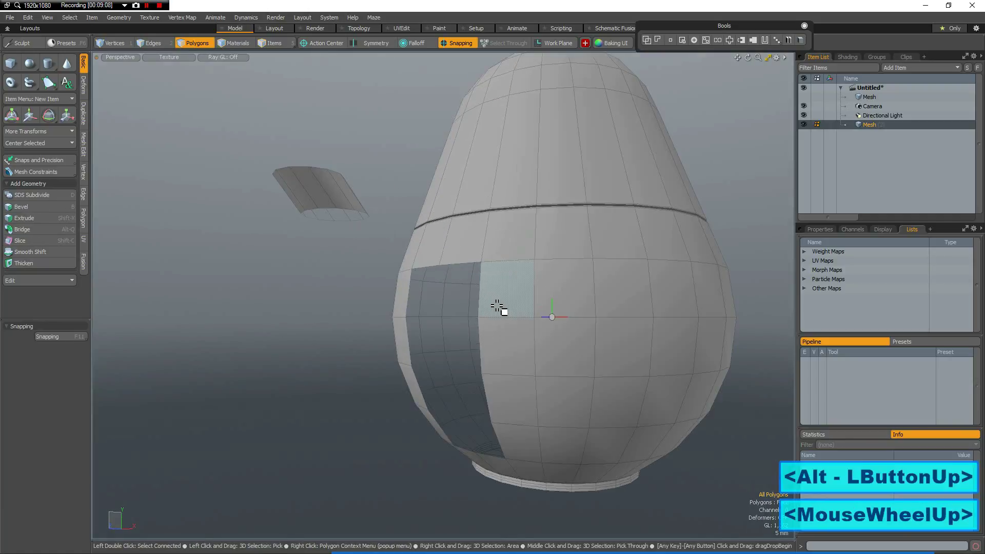
key(2)
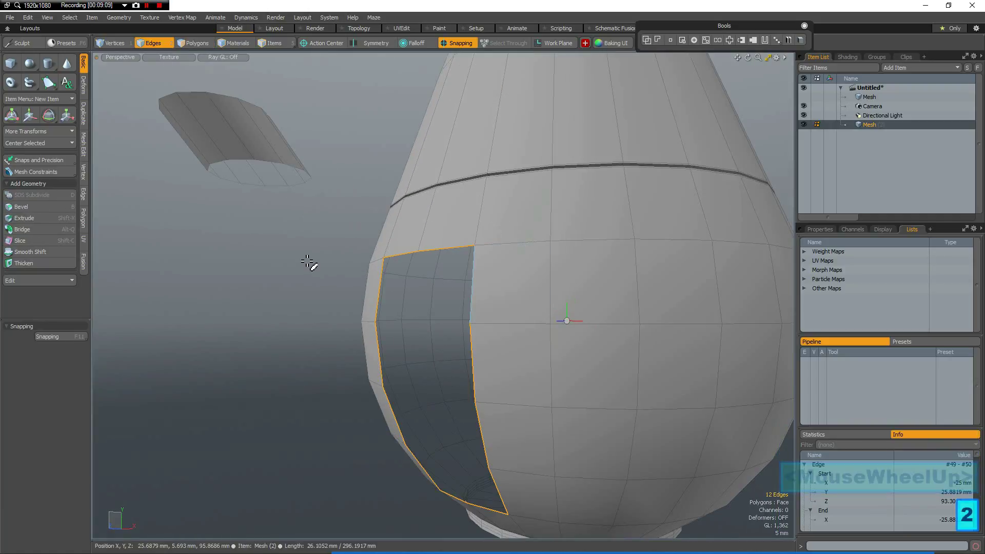
shift+double_click(301, 183)
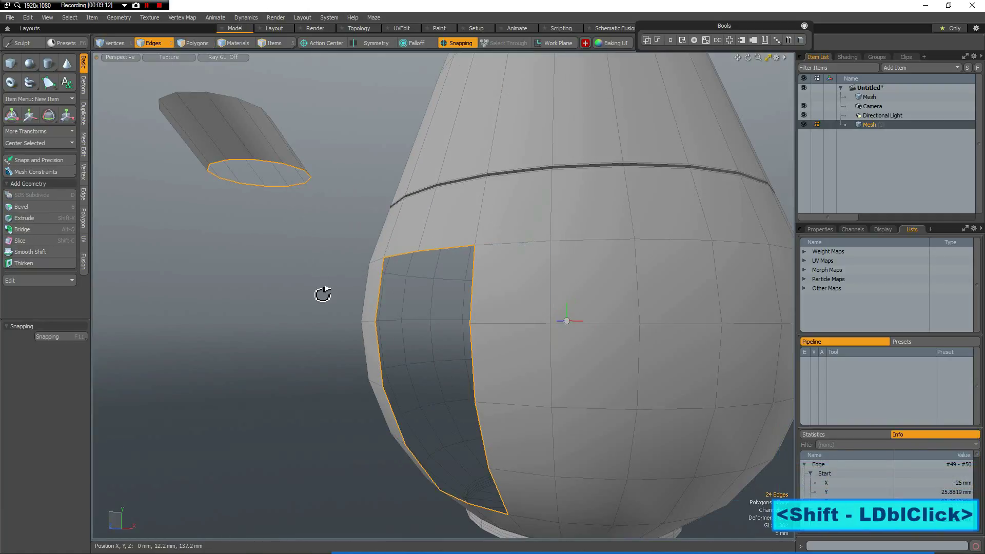
key(alt+q)
click(319, 289)
alt+drag(369, 303, 337, 263)
scroll(336, 265, down, 2)
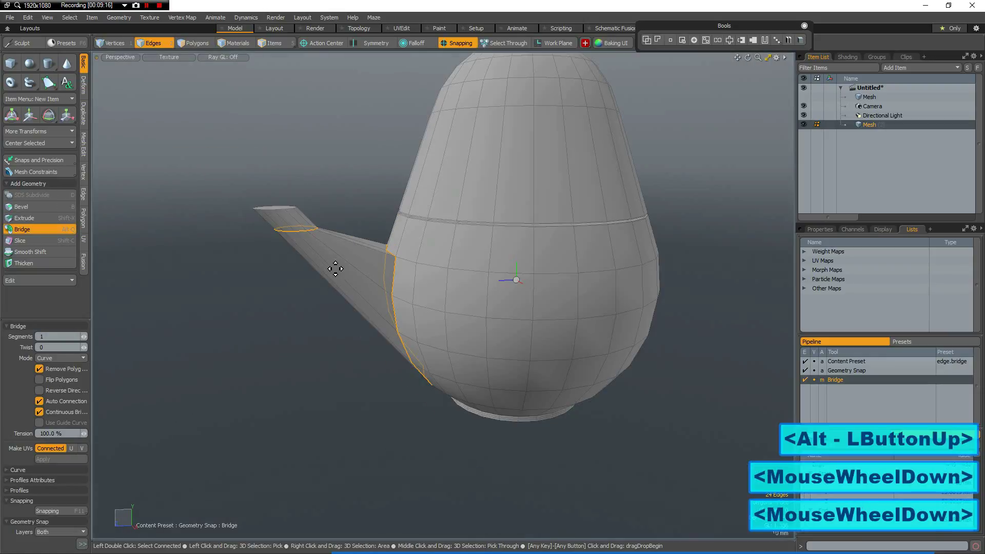
Set the spout bridge to 3 segments
scroll(336, 272, up, 1)
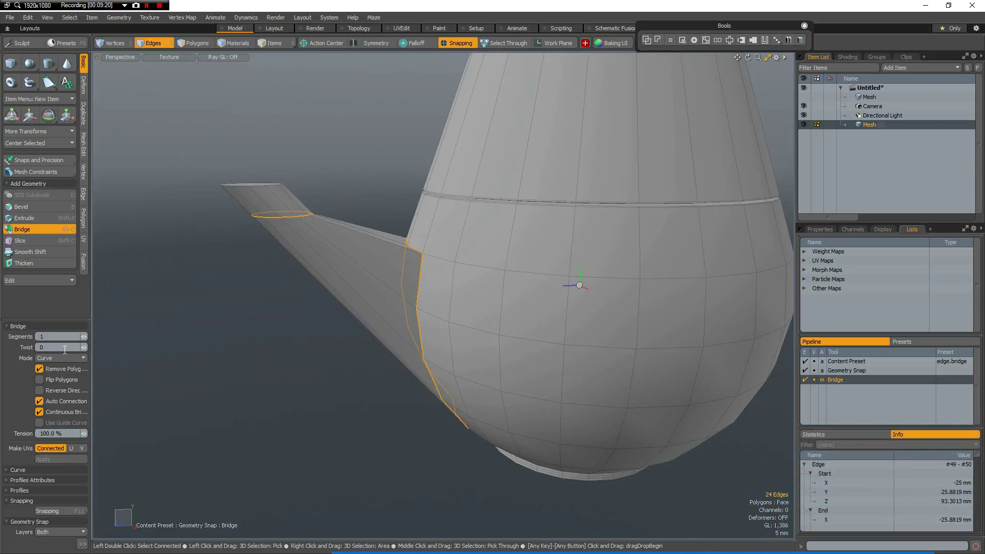
scroll(53, 337, up, 1)
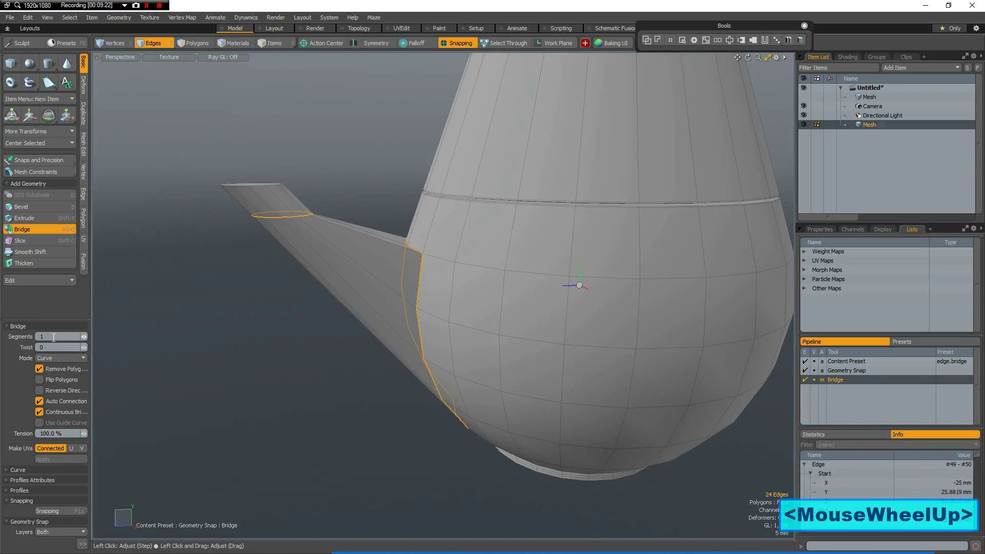
scroll(53, 337, up, 1)
scroll(53, 337, down, 1)
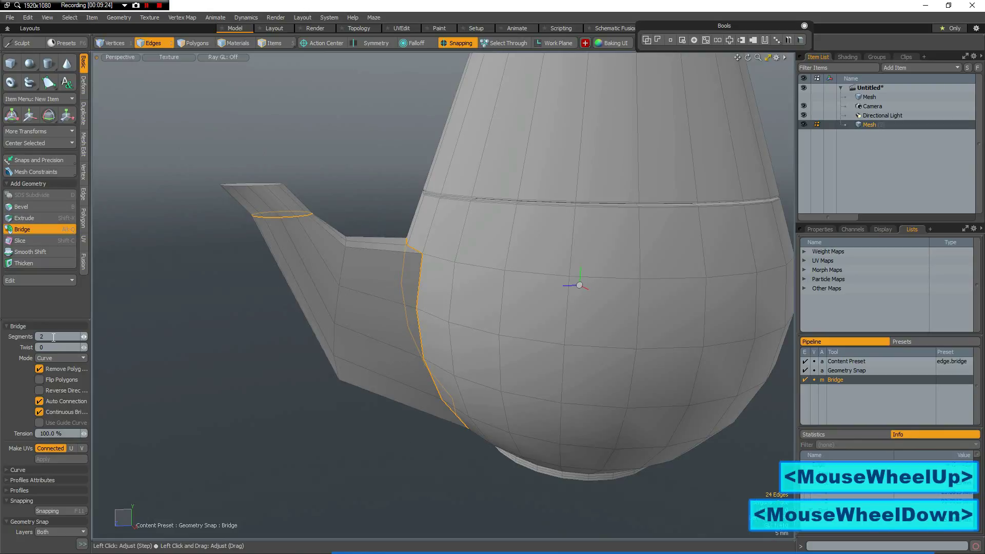
scroll(53, 338, up, 1)
scroll(52, 340, up, 1)
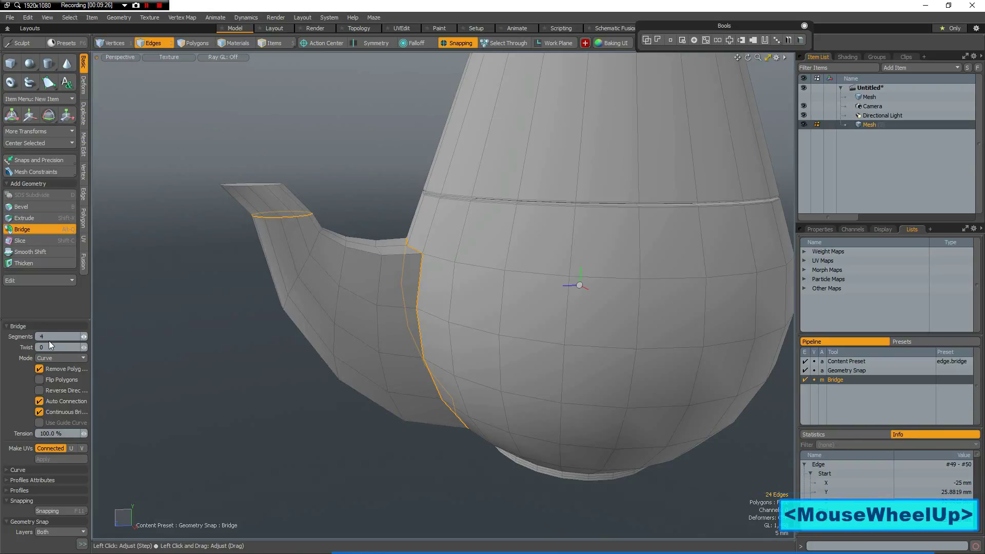
scroll(48, 341, down, 1)
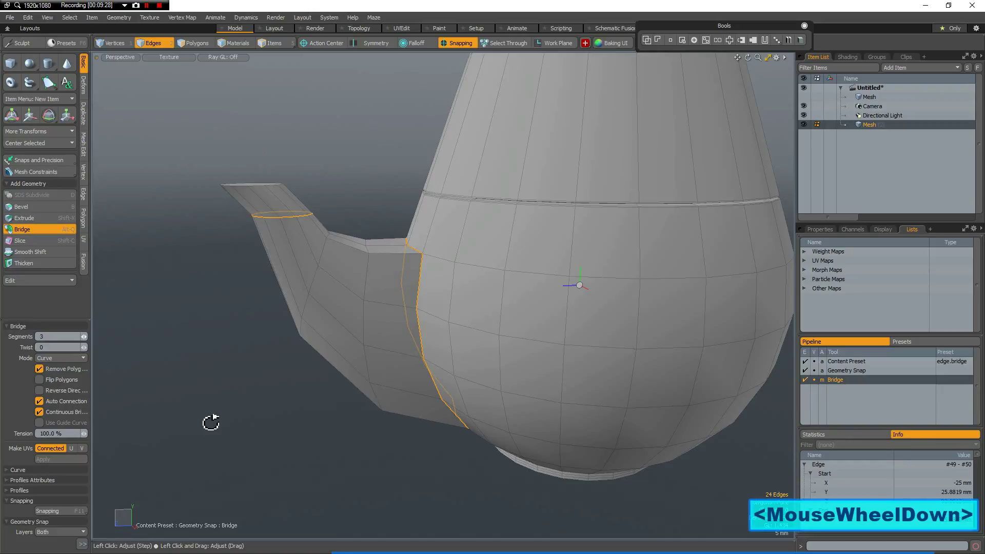
Reduce the bridge's tension to flatten the spout's curve, and finish the bridge
alt+drag(253, 396, 321, 377)
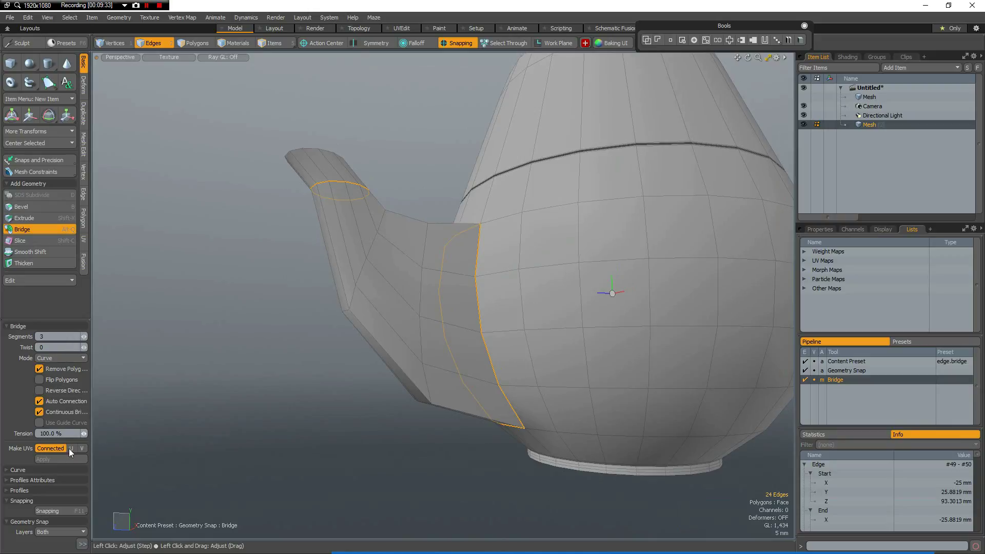
drag(84, 435, 45, 436)
alt+drag(293, 404, 301, 425)
key(space)
Try to add an edge loop around the spout close to where it joins the pot, and clear the selection
alt+drag(316, 330, 341, 354)
scroll(469, 248, up, 2)
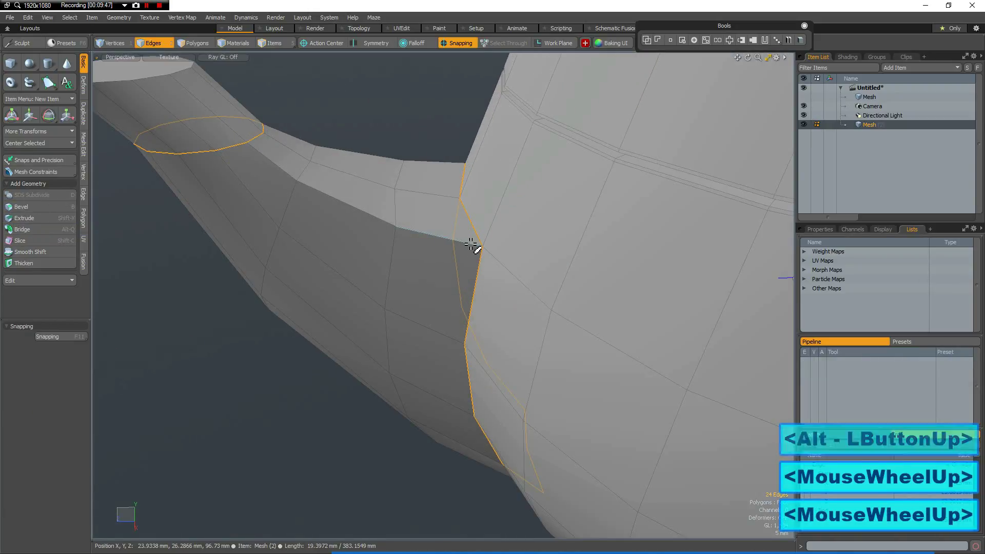
key(alt+4)
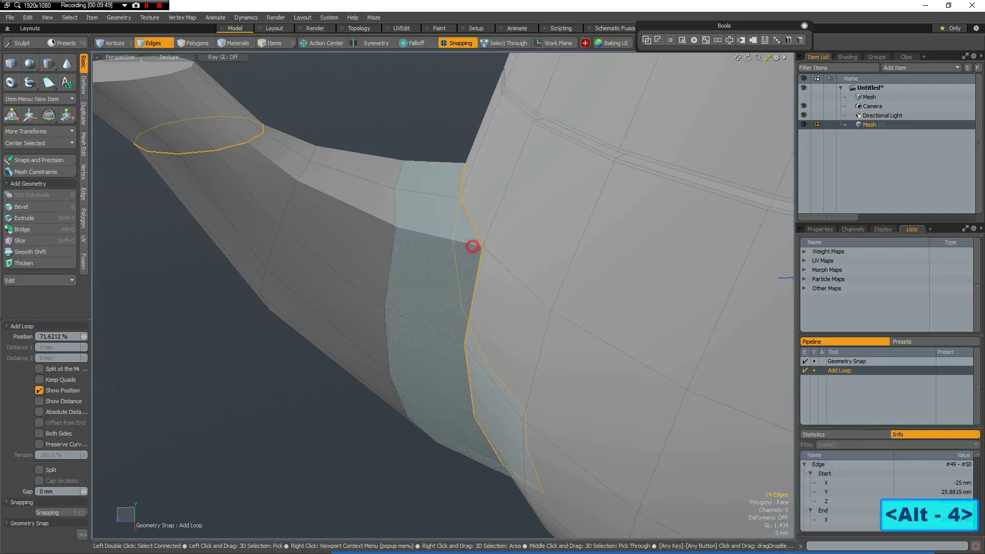
click(473, 247)
key(Escape)
key(Escape)
key(Escape)
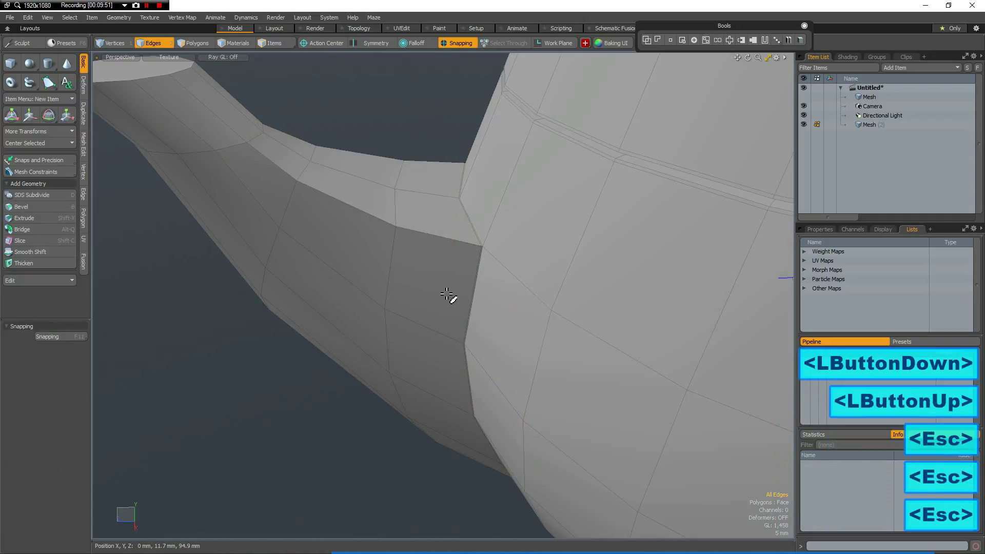
Undo the edge loop just added at the spout's base
scroll(464, 276, up, 3)
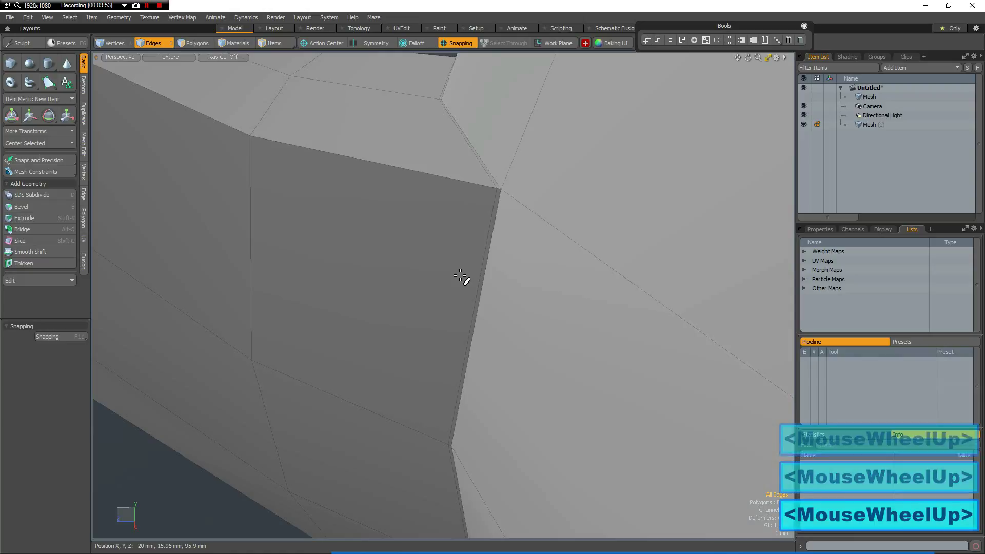
key(ctrl+z)
key(ctrl+z)
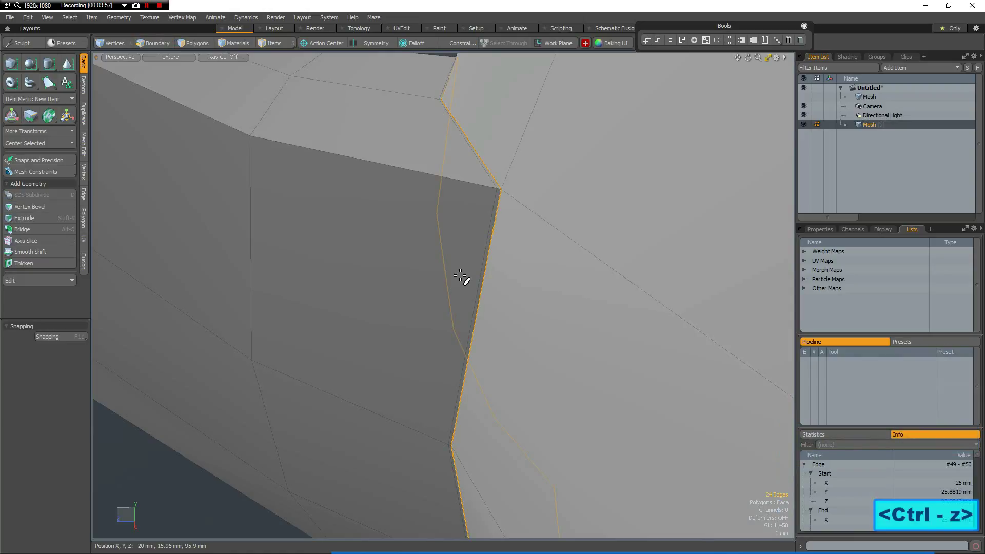
key(ctrl+z)
Clear the edge selection and add an edge loop around the spout's base, tight against the pot body
key(Escape)
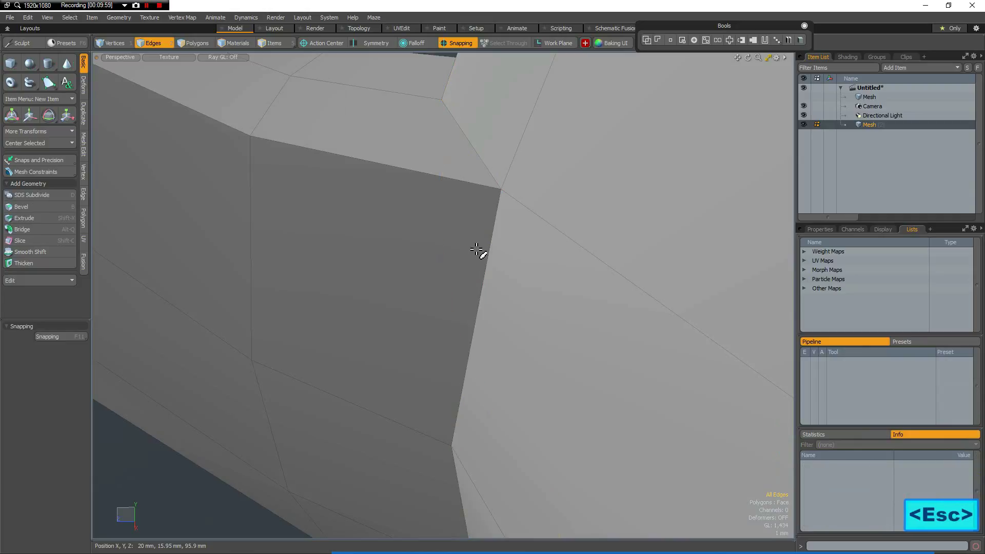
key(alt+4)
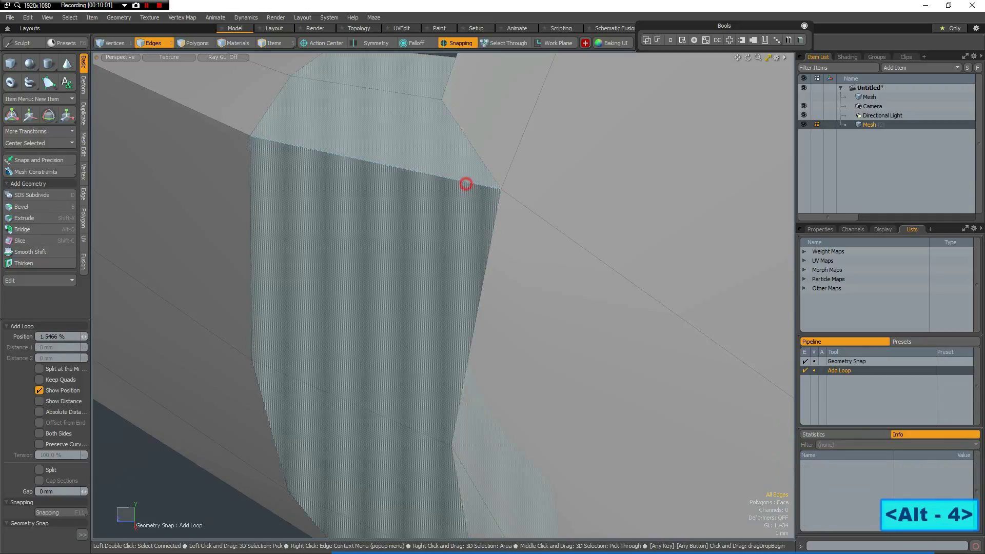
click(472, 182)
drag(473, 183, 434, 162)
scroll(336, 367, down, 4)
key(space)
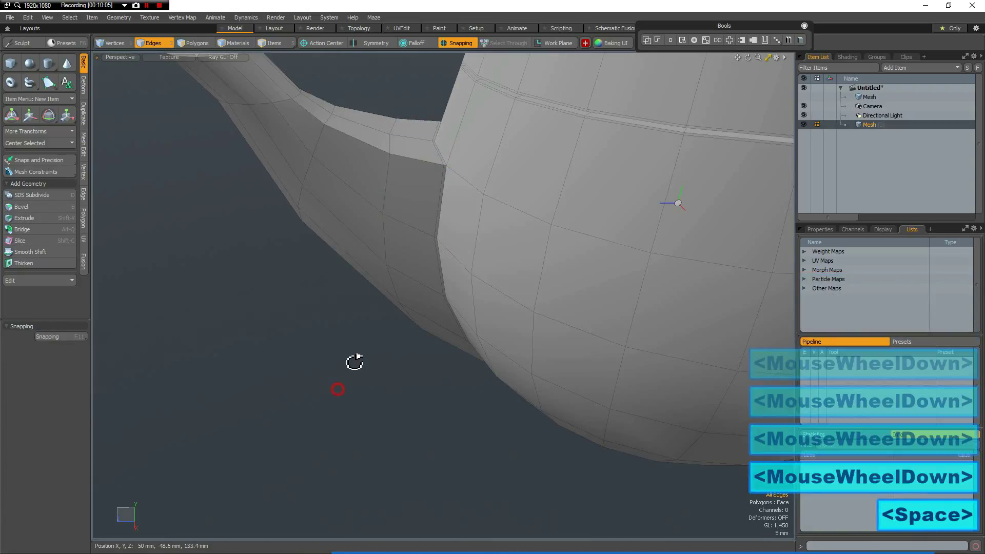
Preview the teapot with subdivision, examine the spout and its joint from several sides, and return to the unsubdivided mesh
key(Tab)
mouse_move(352, 378)
alt+mouse_down()
mouse_move(308, 409)
mouse_move(365, 377)
mouse_move(391, 321)
mouse_move(384, 347)
mouse_move(346, 389)
alt+mouse_up()
alt+drag(304, 409, 513, 339)
scroll(589, 277, down, 3)
alt+drag(590, 277, 563, 222)
key(Tab)
scroll(561, 220, up, 3)
alt+drag(348, 253, 315, 294)
alt+shift+drag(494, 297, 583, 343)
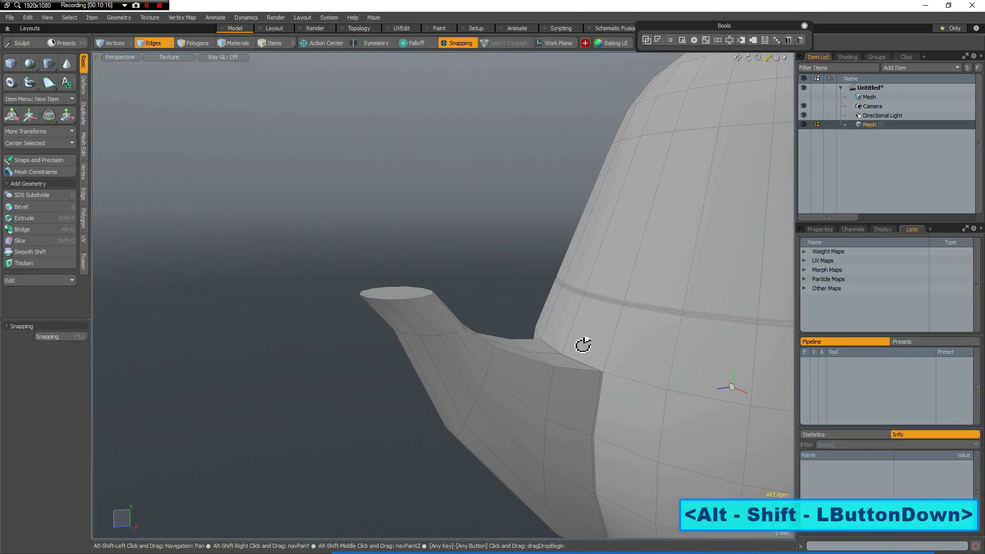
Select the polygon capping the spout's tip and inset it by about 3.1 mm with a polygon bevel
scroll(413, 343, up, 3)
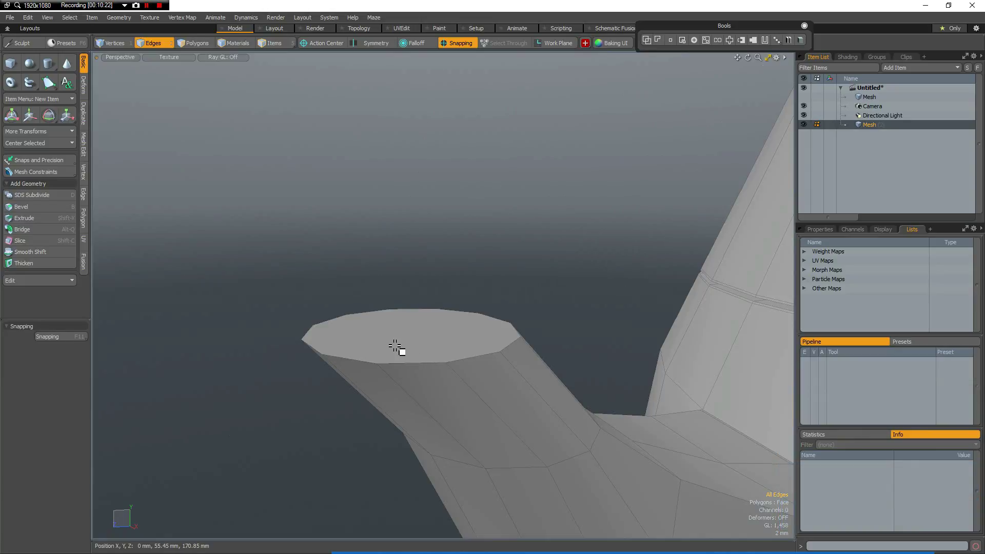
key(3)
click(396, 348)
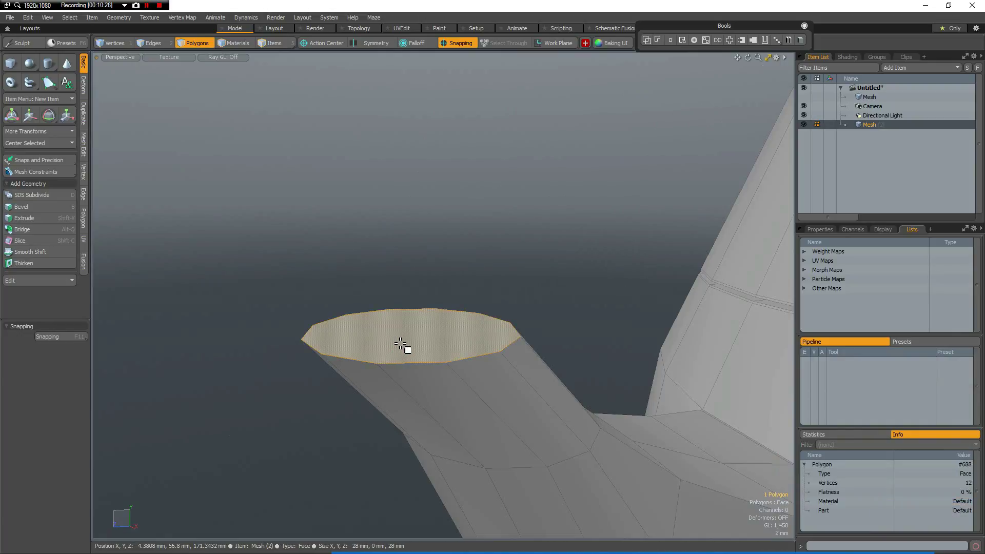
key(b)
click(442, 353)
drag(424, 342, 426, 345)
Raise the inset cap as a short collar, and inset its top polygon by about 2.1 mm
shift+click(502, 272)
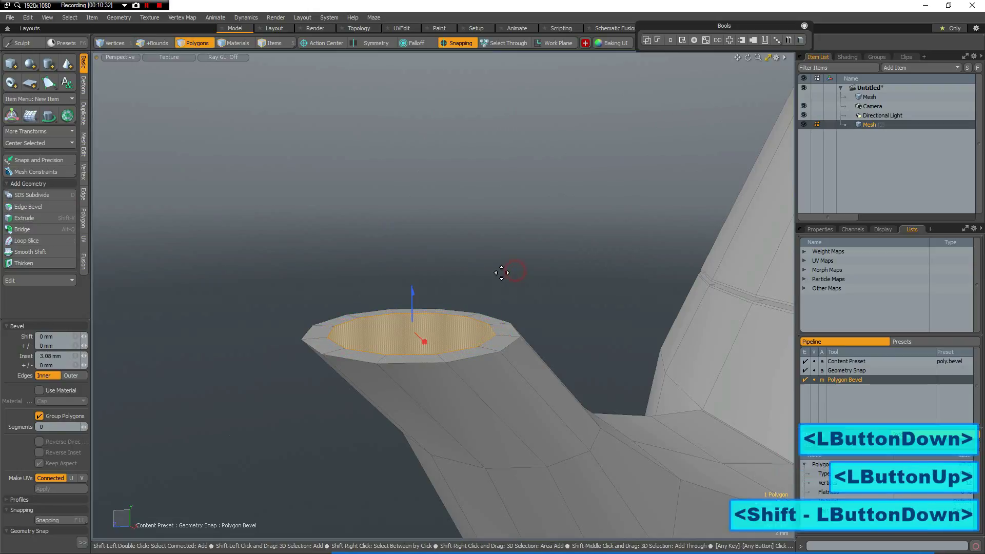
drag(412, 293, 412, 269)
shift+click(420, 319)
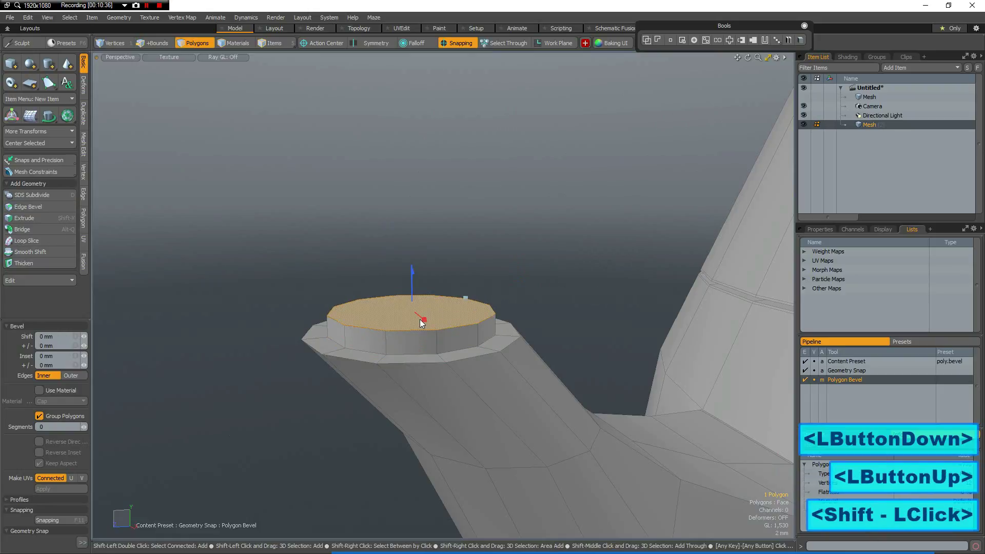
drag(424, 318, 423, 320)
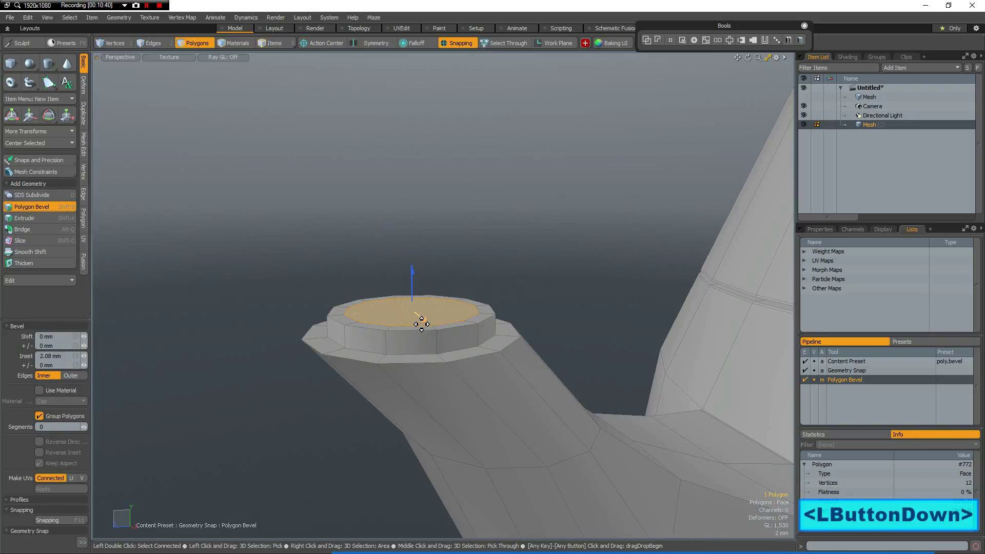
drag(422, 323, 421, 323)
Push the innermost cap polygon about 14.2 mm down into the spout and move it toward the pot to follow the slant
key(3)
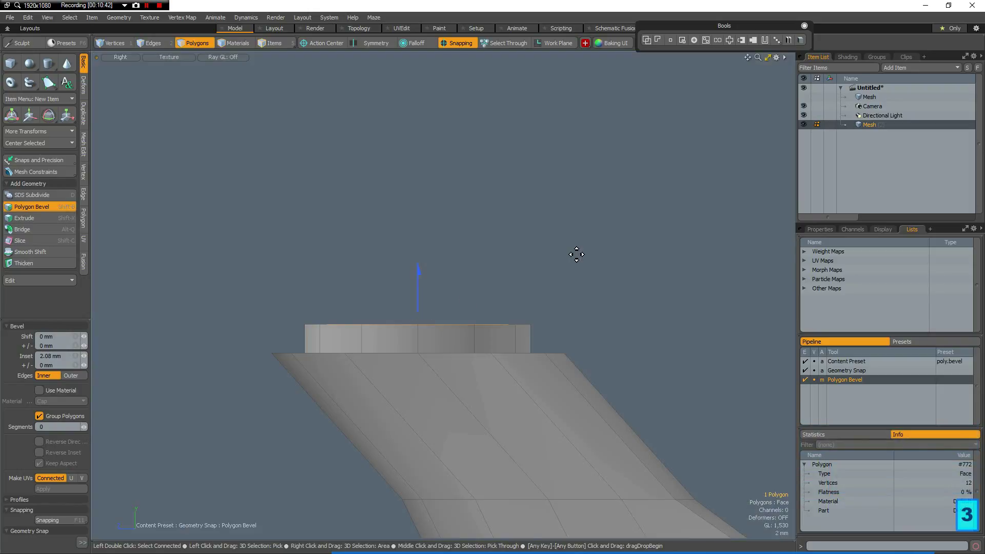
shift+click(418, 277)
drag(419, 265, 419, 452)
shift+click(631, 225)
shift+click(419, 303)
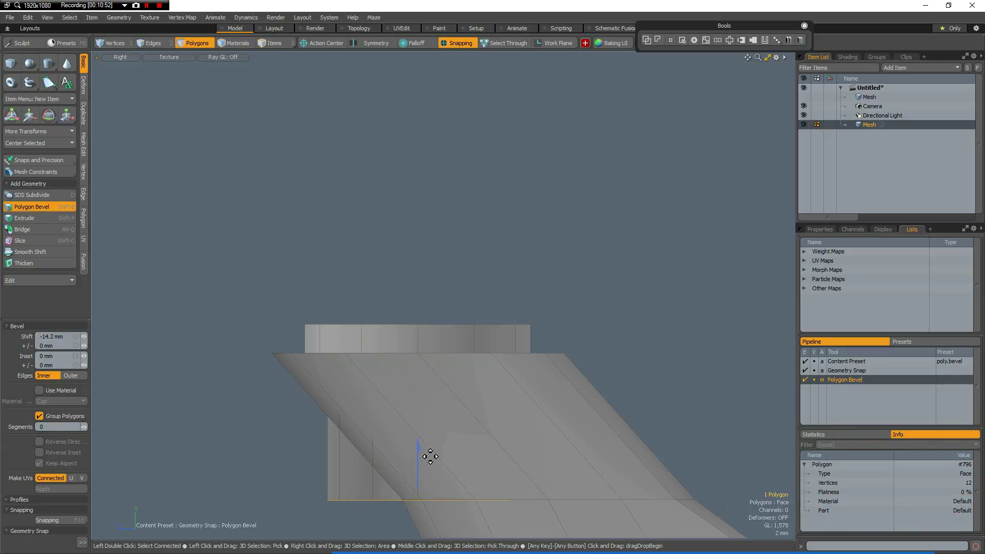
key(w)
drag(368, 500, 480, 500)
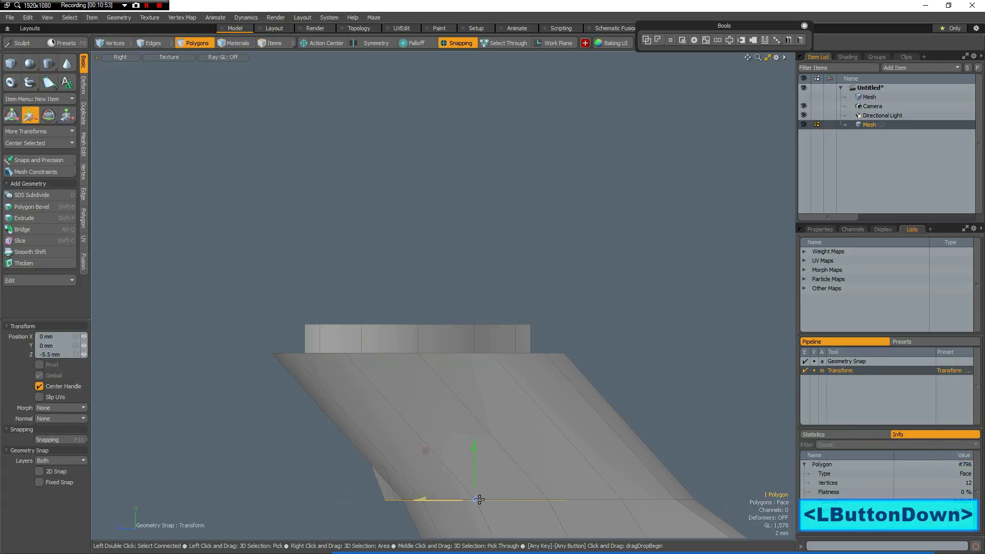
drag(543, 500, 543, 500)
Extrude the inner polygon about 15.65 mm further down and 10.9 mm toward the pot, and delete the polygon at its end
alt+drag(647, 226, 630, 190)
key(shift+x)
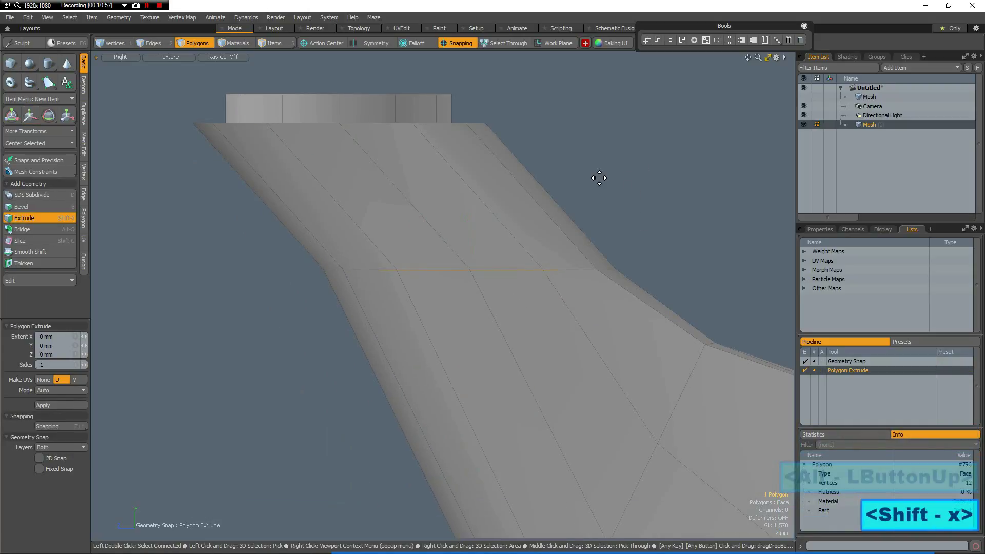
click(485, 246)
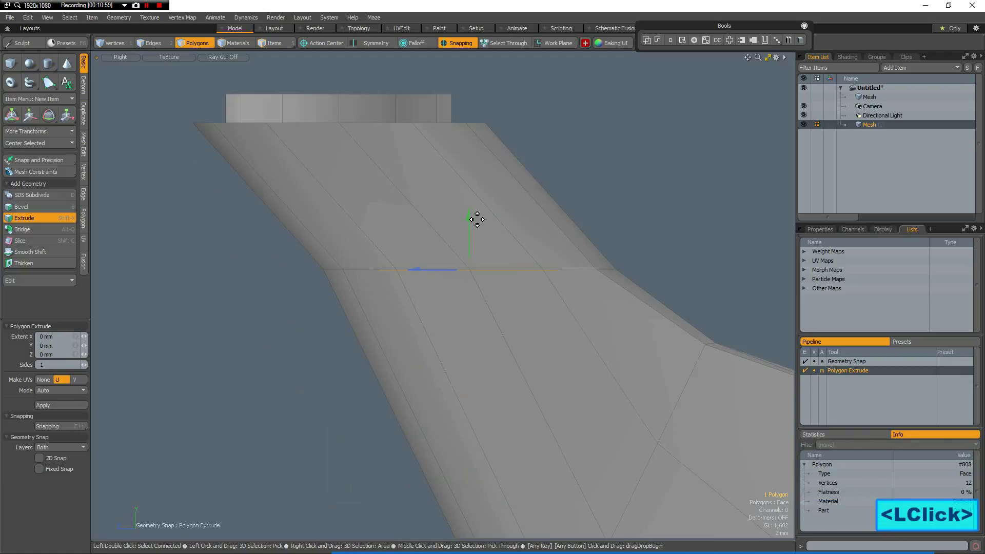
drag(469, 220, 469, 248)
drag(409, 447, 518, 432)
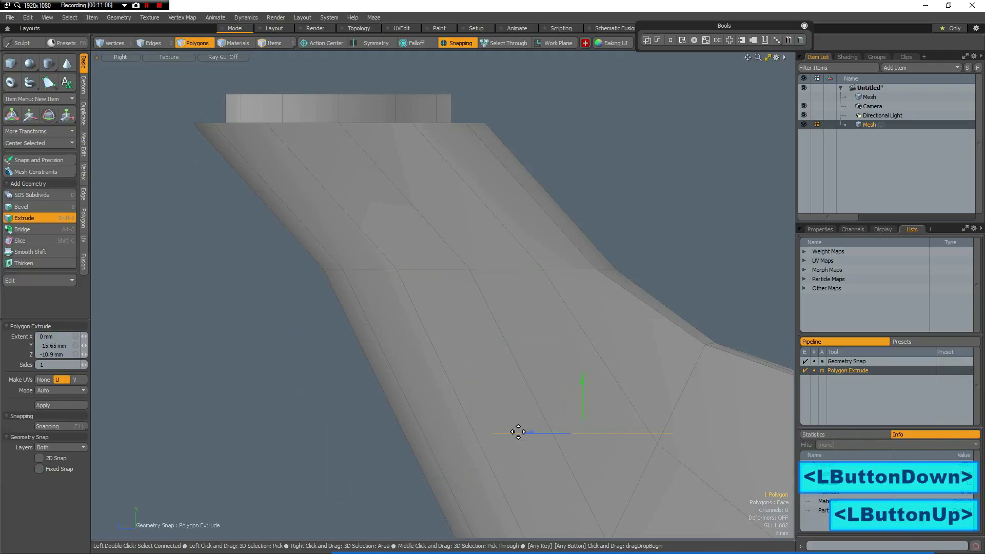
key(Delete)
Select the 12 polygons forming the top rim of the spout's collar
key(ctrl+space)
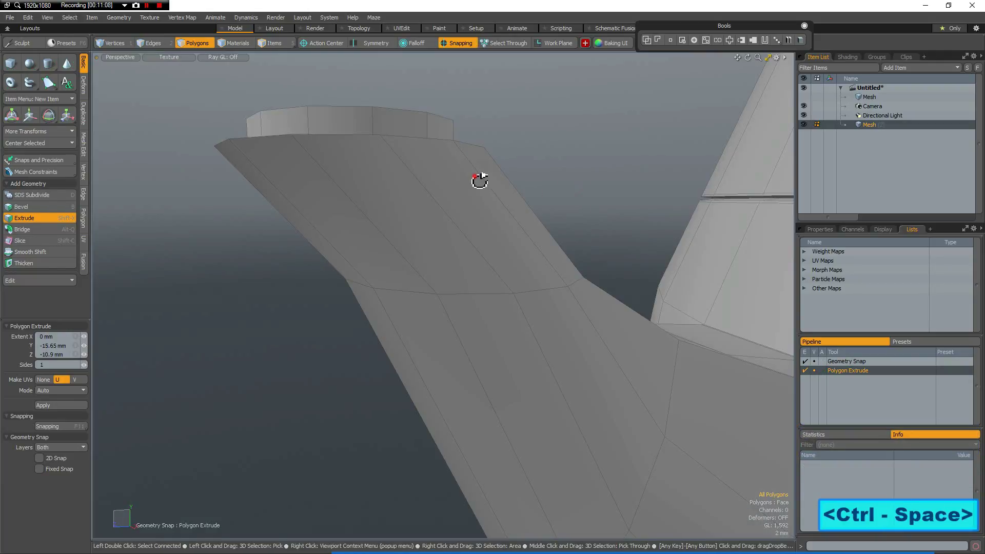
alt+drag(480, 180, 447, 167)
alt+shift+drag(542, 287, 503, 314)
alt+drag(503, 313, 370, 256)
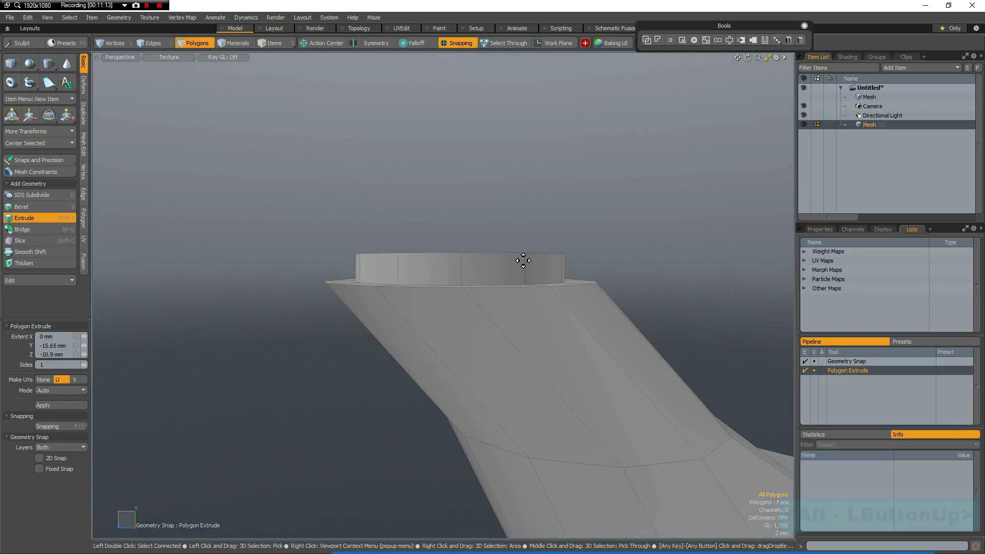
key(alt)
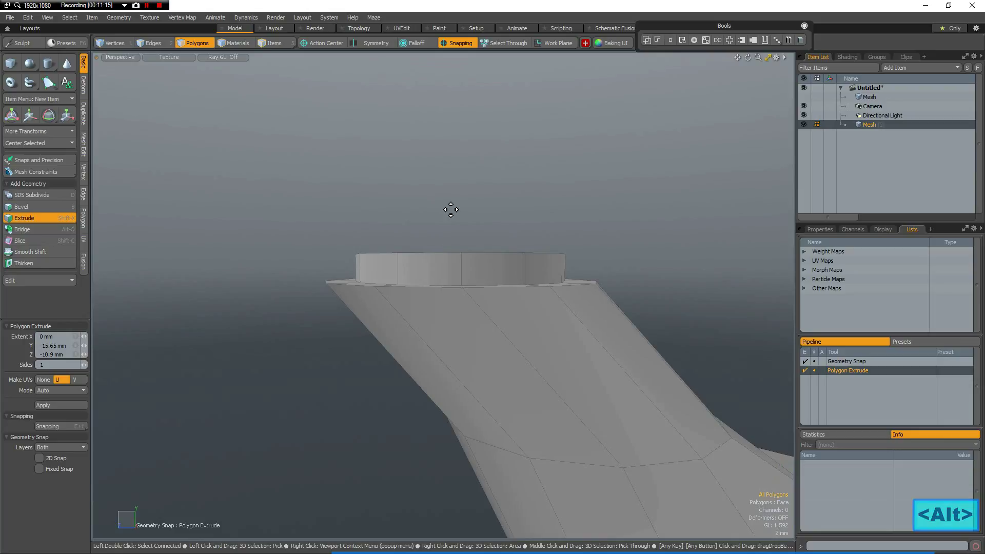
key(3)
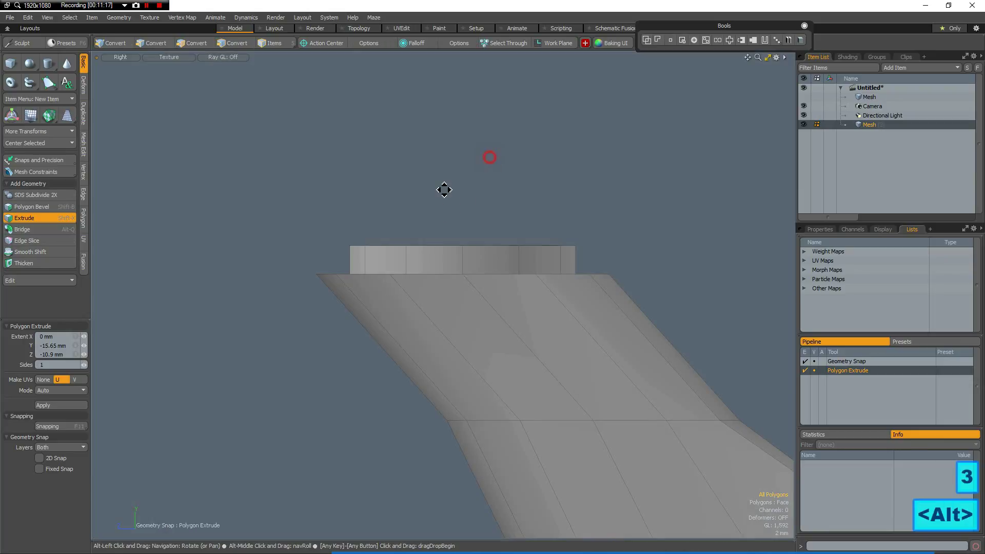
alt+drag(445, 190, 453, 176)
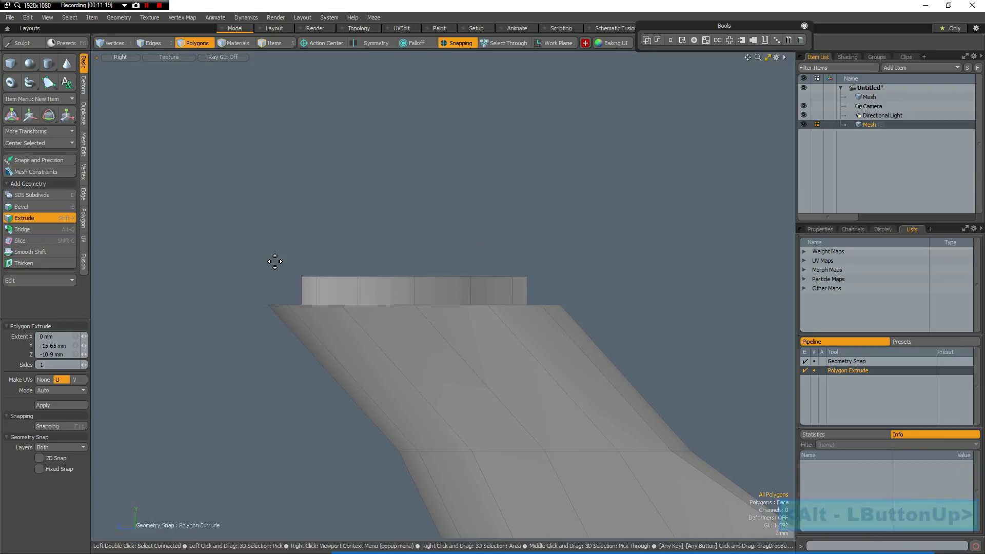
middle_drag(271, 259, 636, 294)
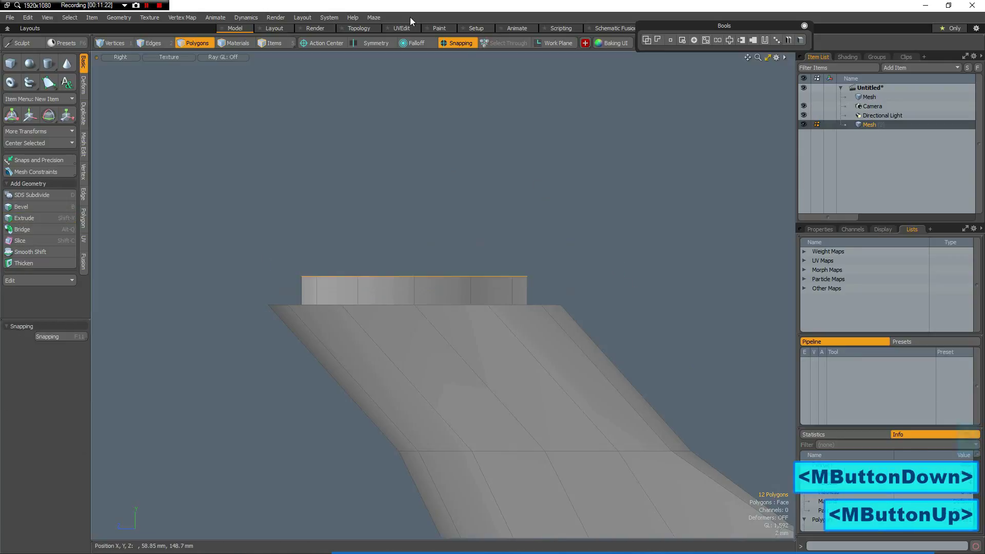
Apply a linear falloff across the collar's width and lower the rim by about 2.2 mm so it slopes toward the pot
click(427, 44)
click(417, 59)
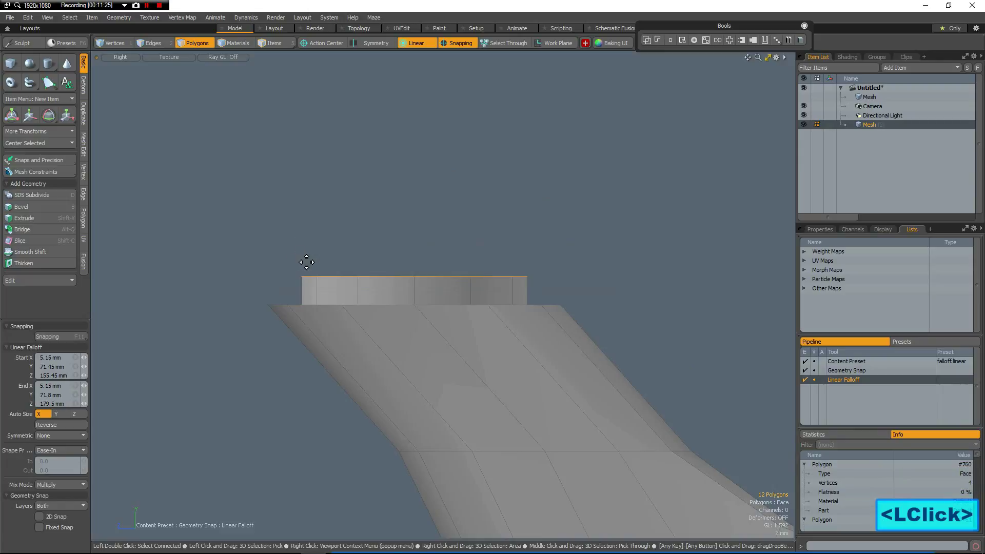
drag(297, 255, 532, 249)
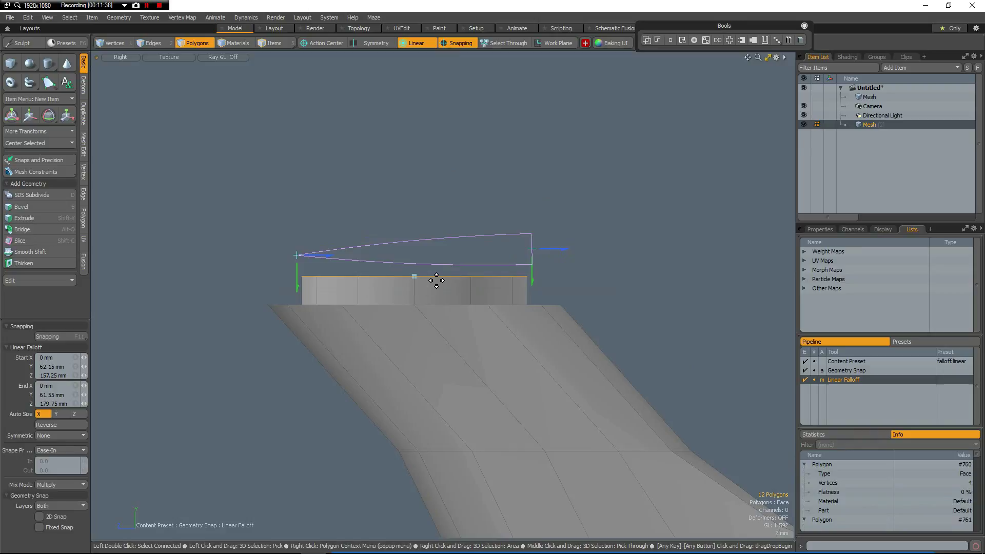
key(w)
click(413, 277)
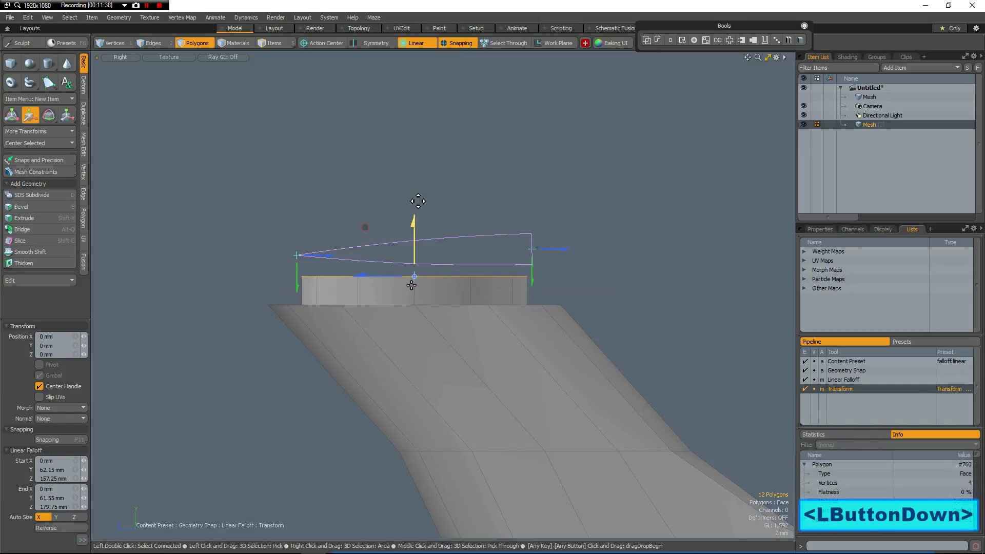
drag(415, 221, 416, 248)
Turn off snapping and the falloff, and raise the sloped rim by about 1 mm
click(460, 44)
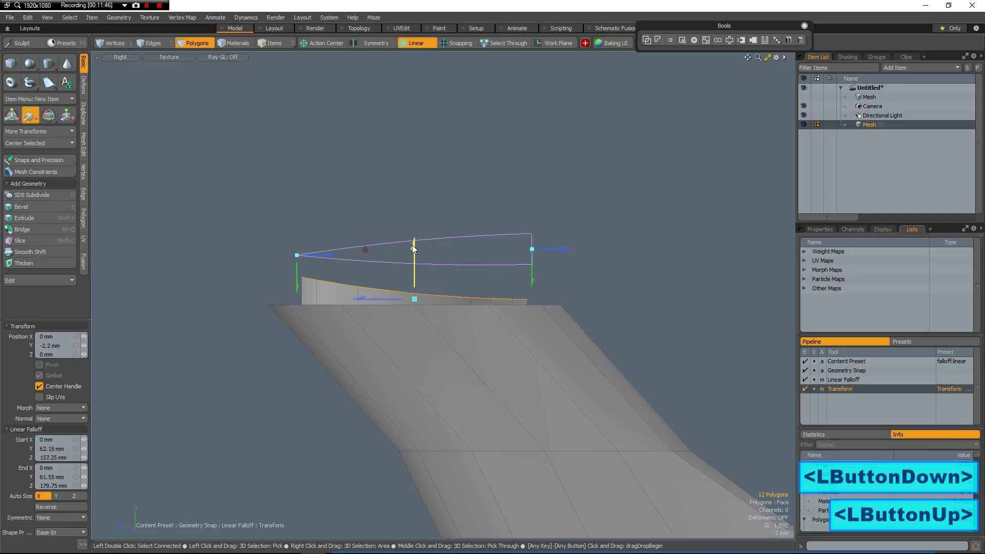
key(Escape)
key(Escape)
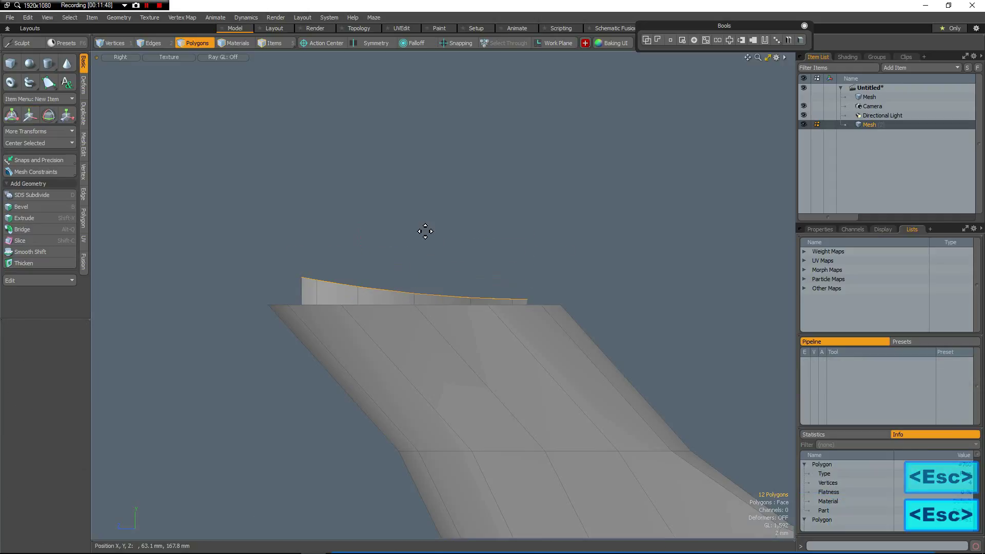
key(w)
drag(415, 240, 415, 228)
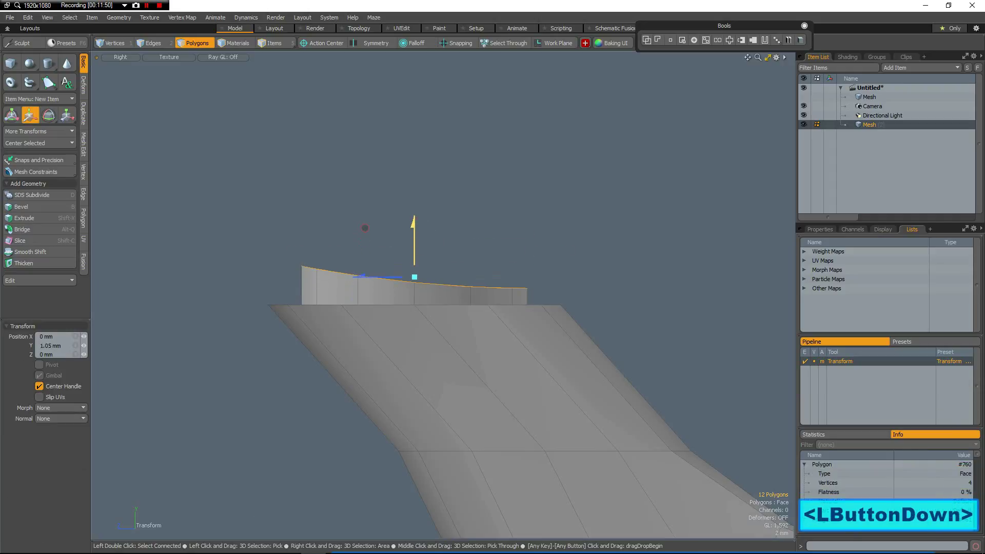
key(space)
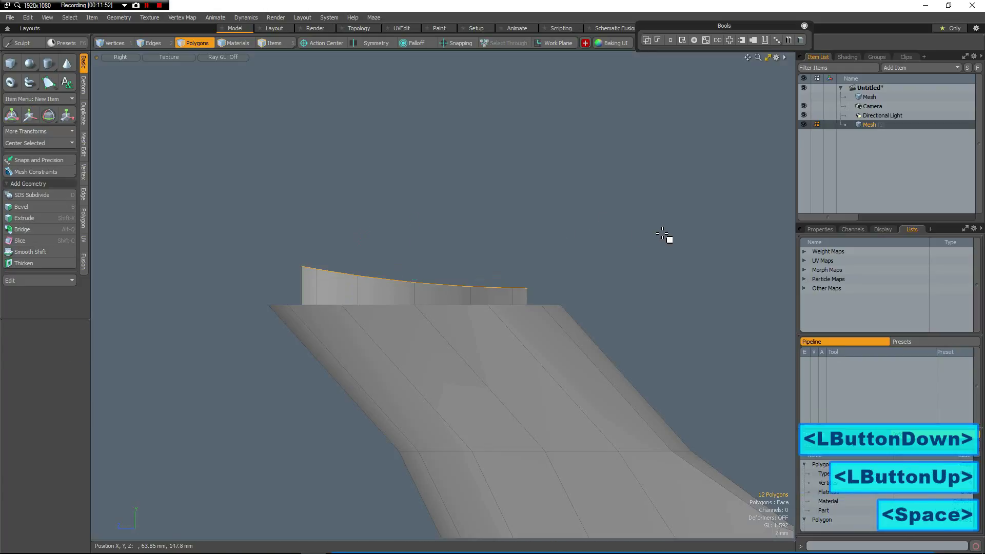
Clear the polygon selection and bevel the outer edge loop around the spout's tip by about 2.4 mm with the Round edge shape
key(ctrl+space)
click(693, 200)
alt+drag(483, 222, 524, 220)
key(Escape)
scroll(470, 401, up, 2)
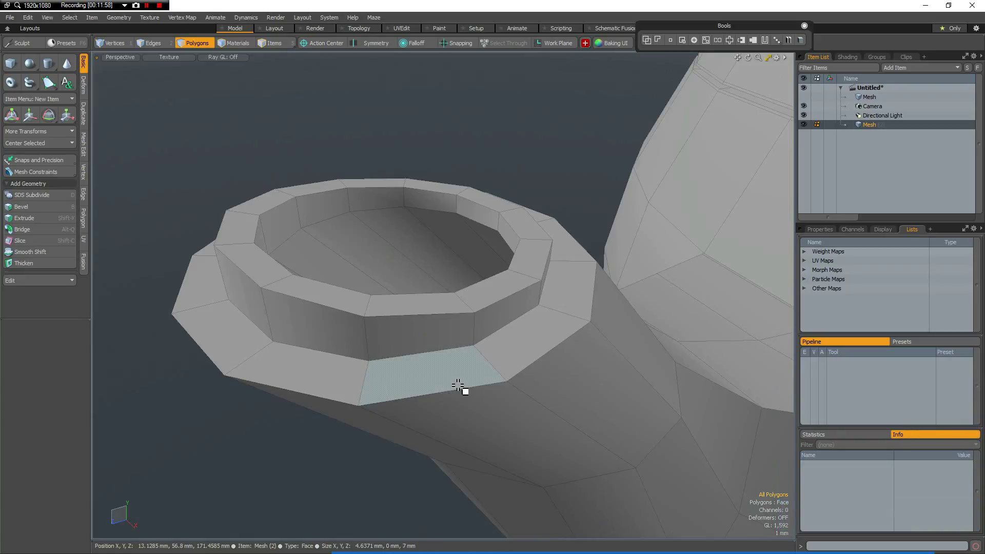
key(2)
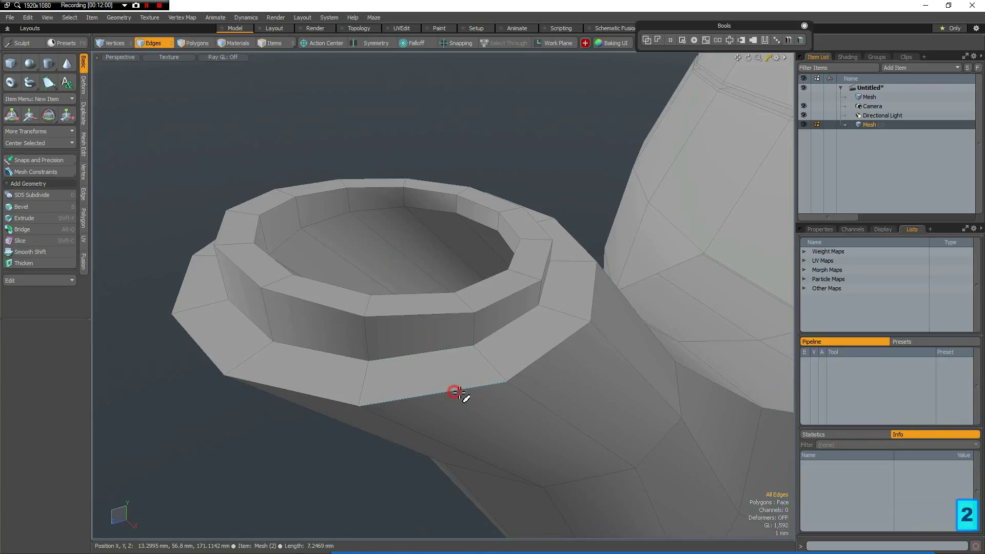
double_click(460, 394)
click(461, 395)
click(464, 397)
click(468, 413)
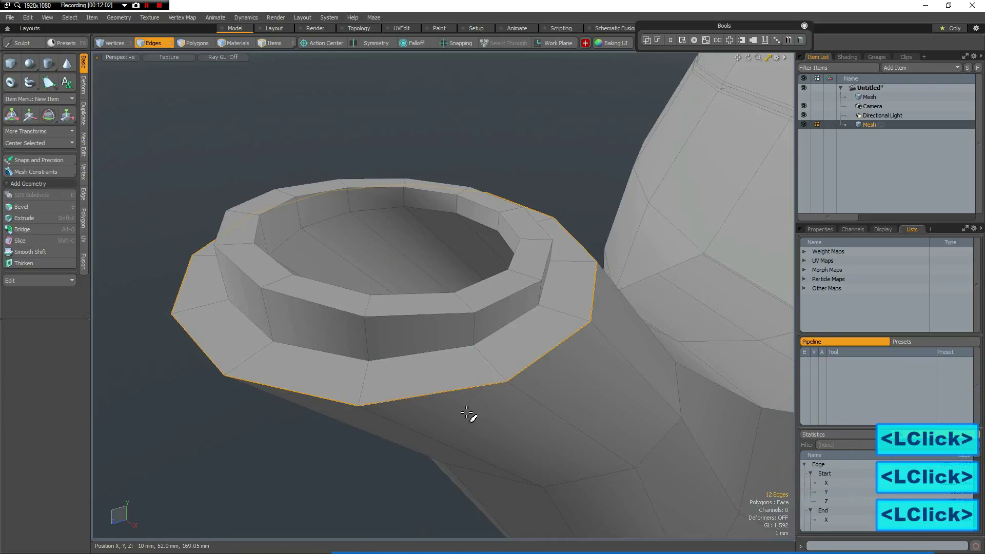
key(b)
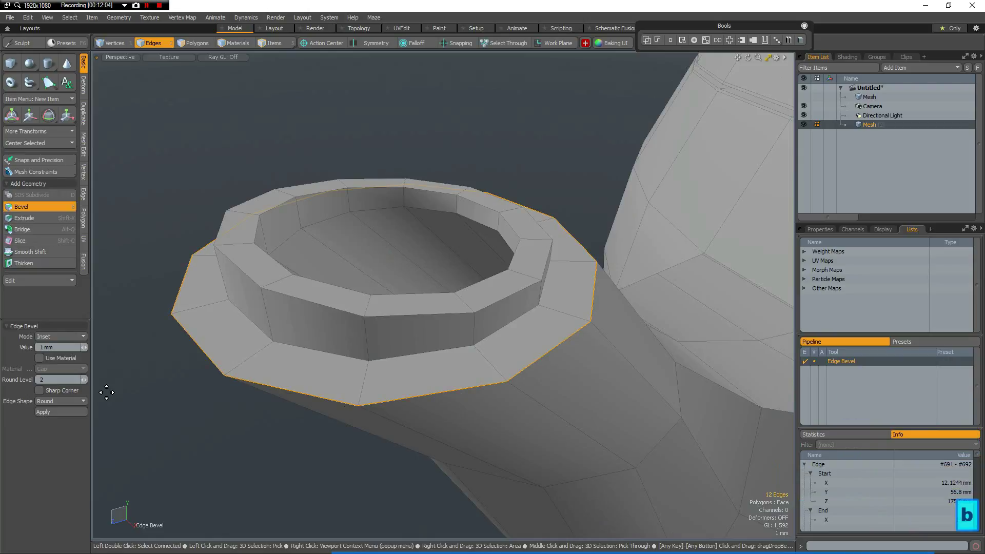
scroll(469, 411, up, 2)
drag(469, 422, 554, 423)
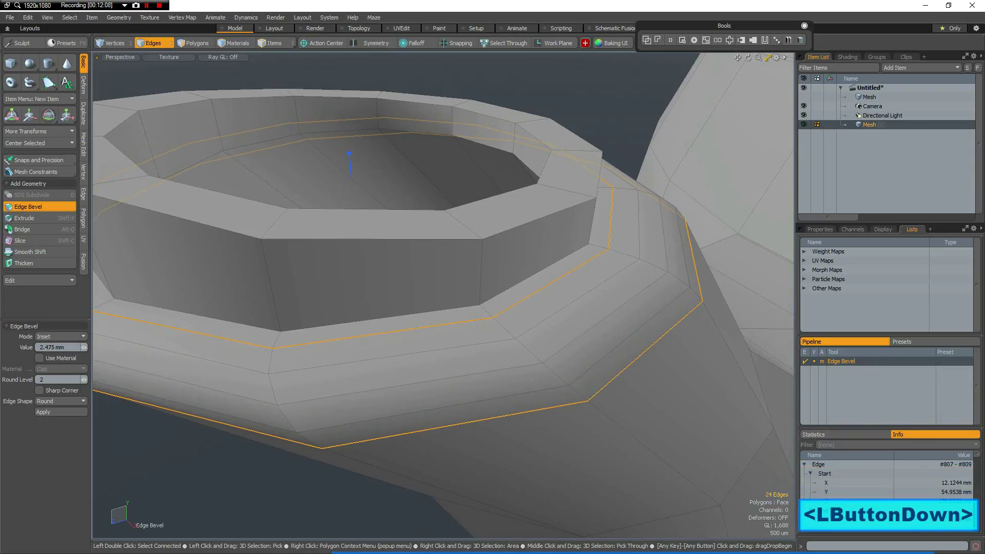
click(377, 375)
key(space)
Select the collar's base, outer rim and inner rim edge loops, and bevel them slightly with the Square edge shape
click(405, 322)
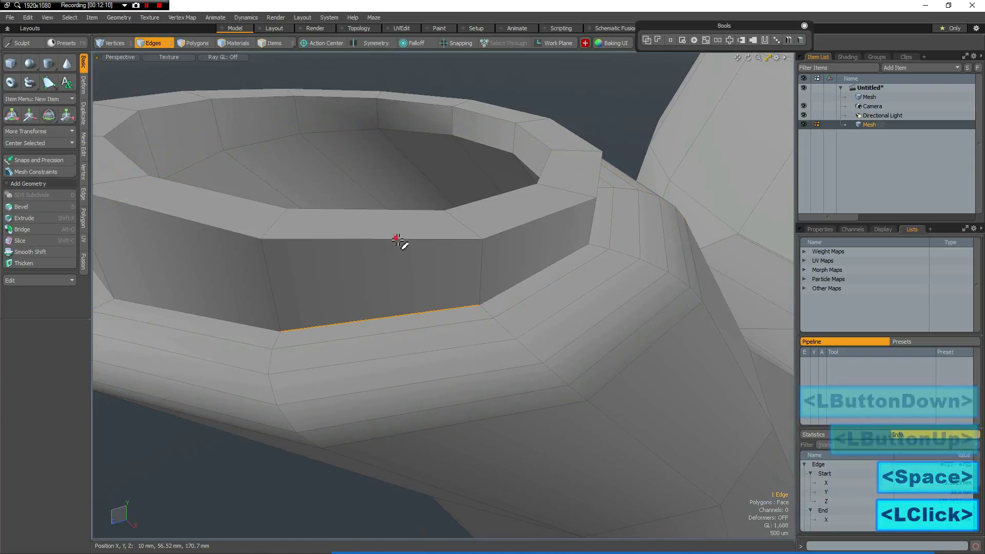
shift+click(391, 213)
shift+click(366, 210)
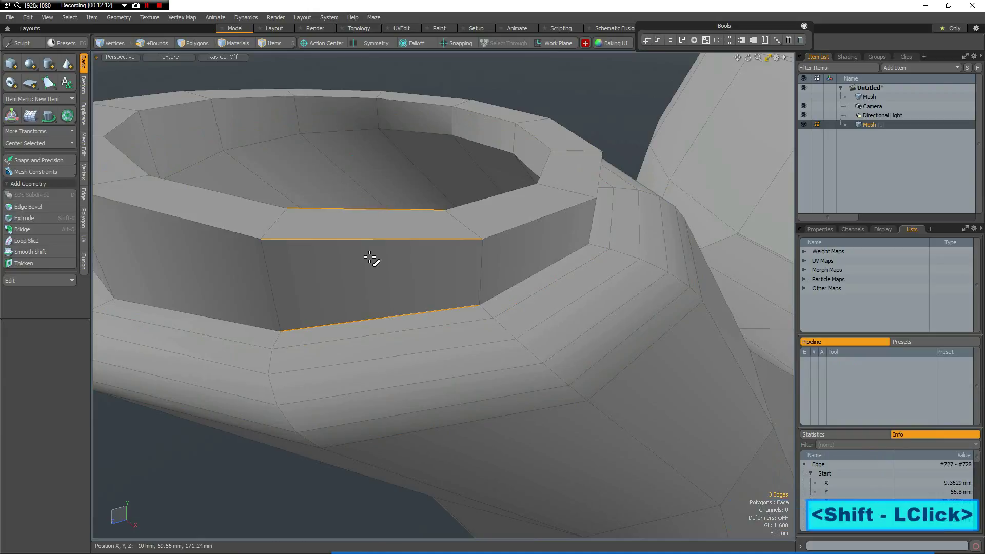
key(l)
key(b)
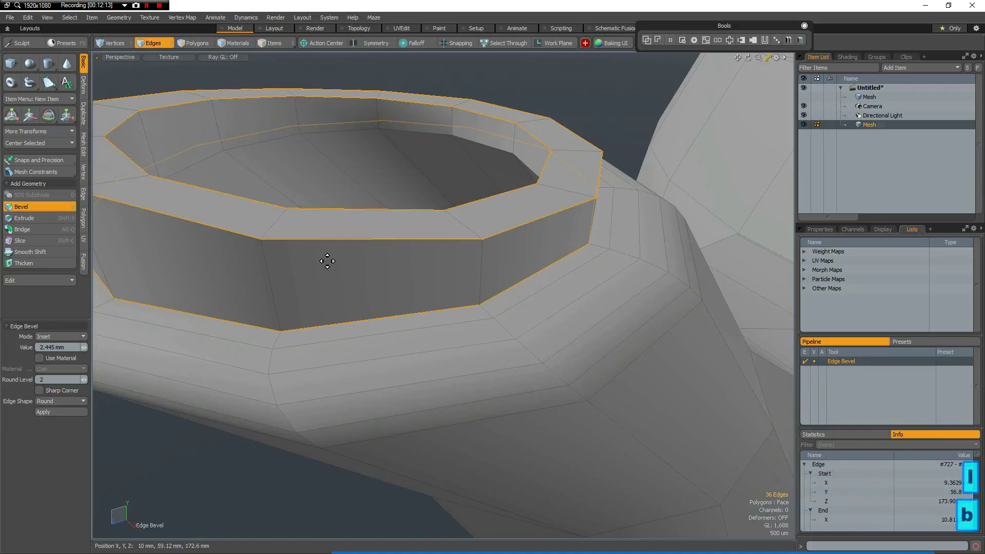
click(72, 400)
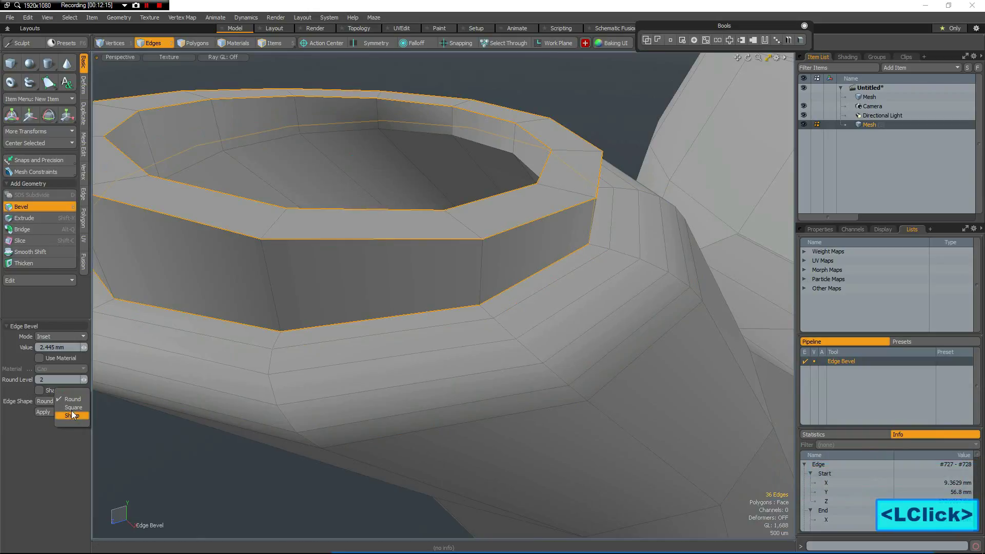
click(74, 409)
drag(418, 405, 429, 402)
key(space)
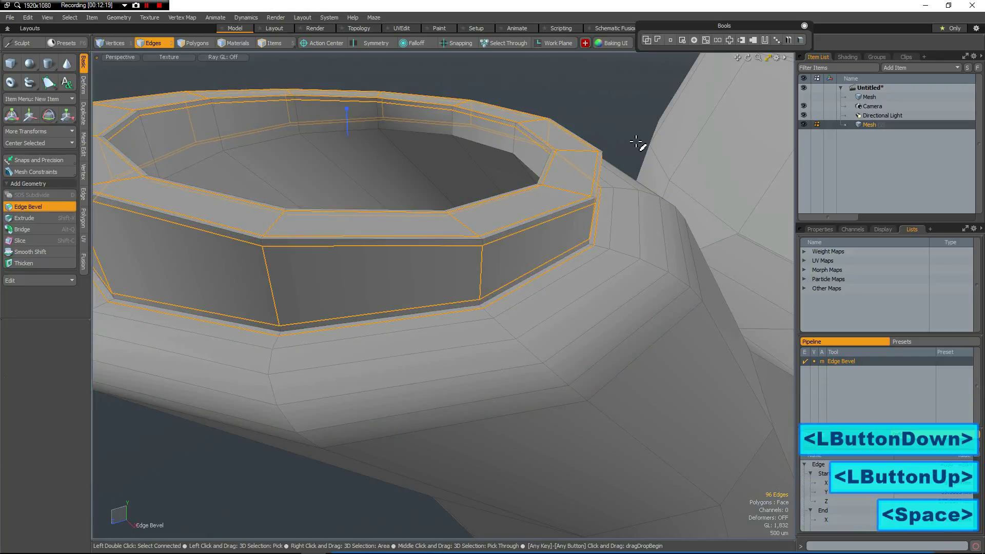
Select the polygons of the spout's collar and hollow interior by expanding from two inner faces, and assign them the Cap material
click(317, 177)
key(3)
mouse_move(319, 174)
mouse_down()
mouse_move(346, 162)
mouse_move(332, 183)
mouse_up()
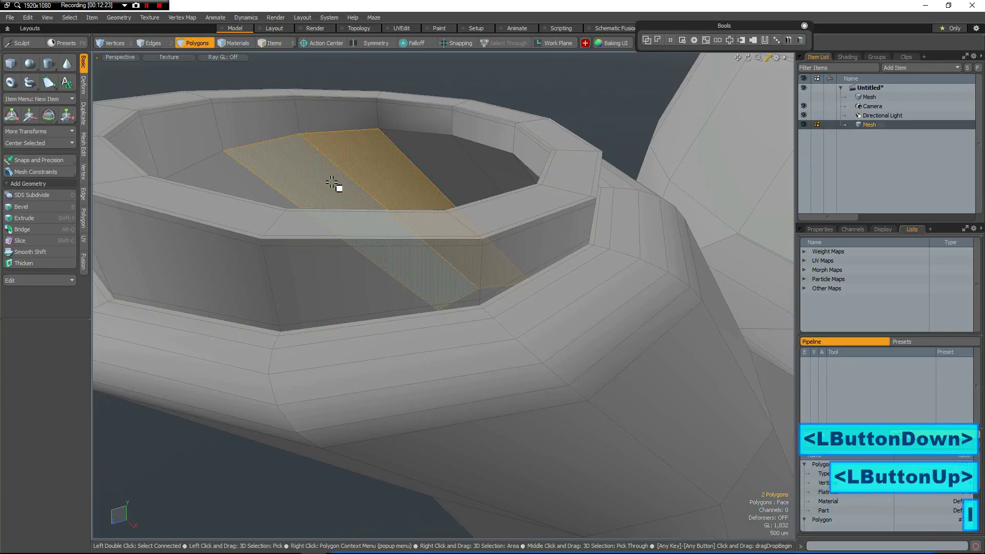
key(shift+Up)
key(shift+Up)
key(shift+Up)
key(shift+Up)
key(shift+Up)
key(shift+Up)
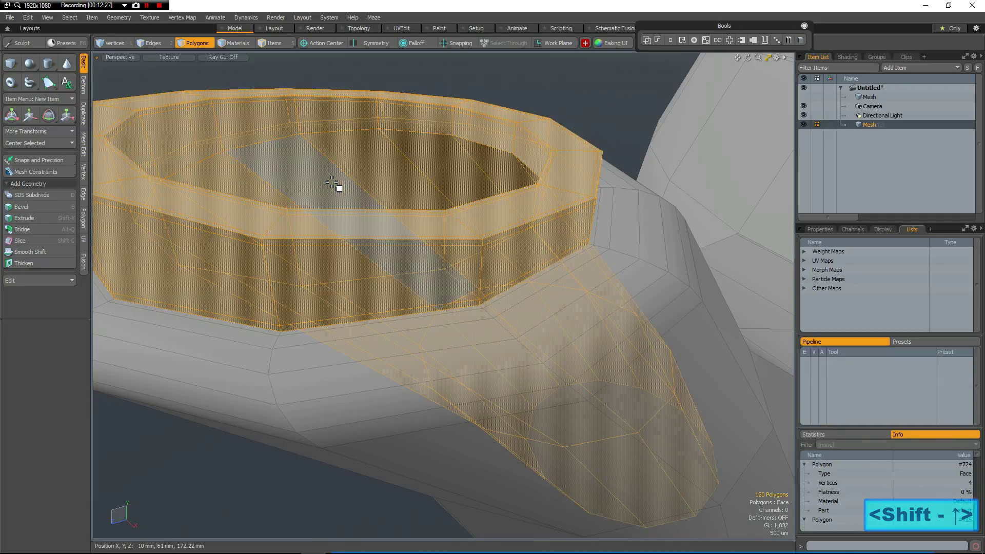
key(m)
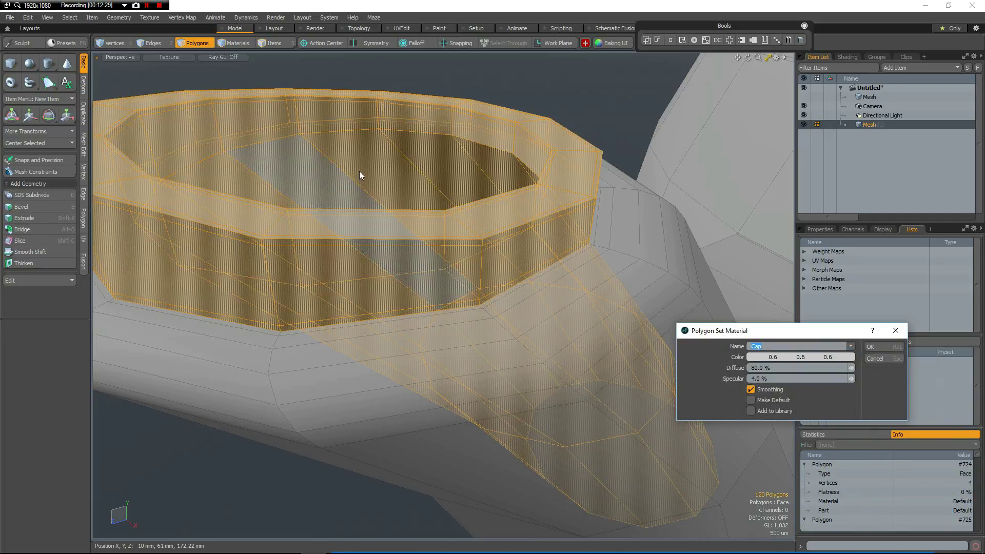
key(Return)
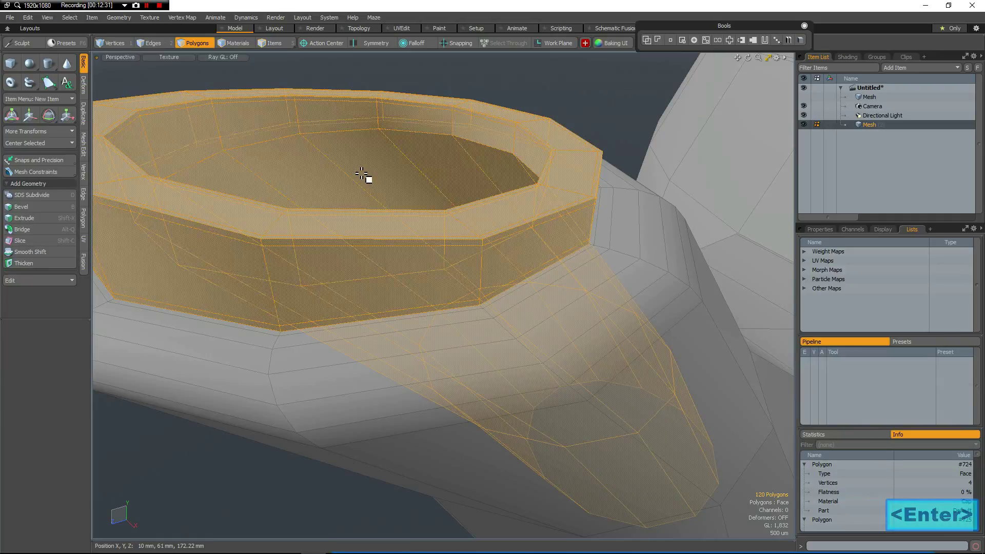
Hide the collar and interior polygons and select the ring of polygons around the spout's rounded tip
key(h)
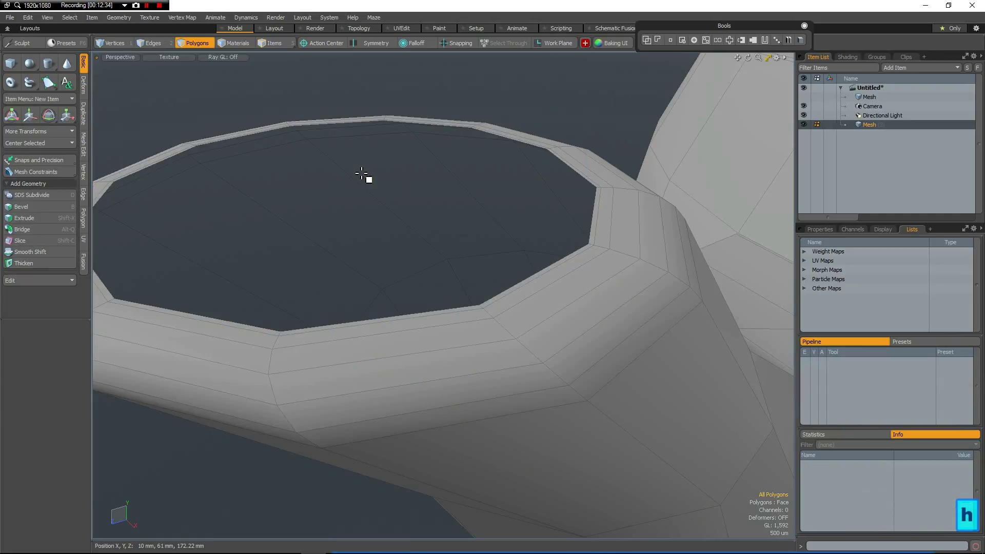
scroll(467, 220, down, 1)
scroll(588, 345, down, 2)
mouse_move(587, 346)
alt+mouse_down()
mouse_move(565, 321)
mouse_move(569, 339)
alt+mouse_up()
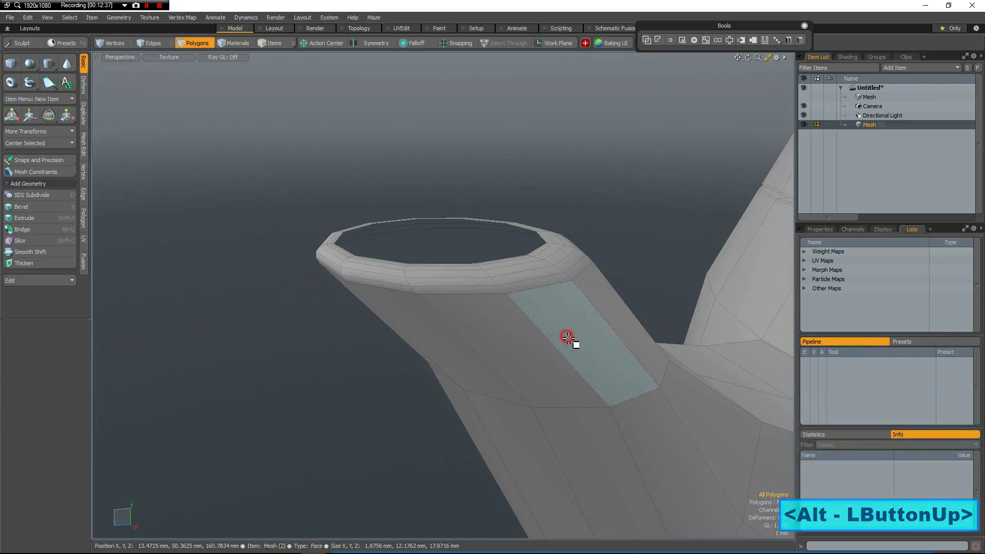
click(567, 336)
alt+drag(299, 251, 259, 179)
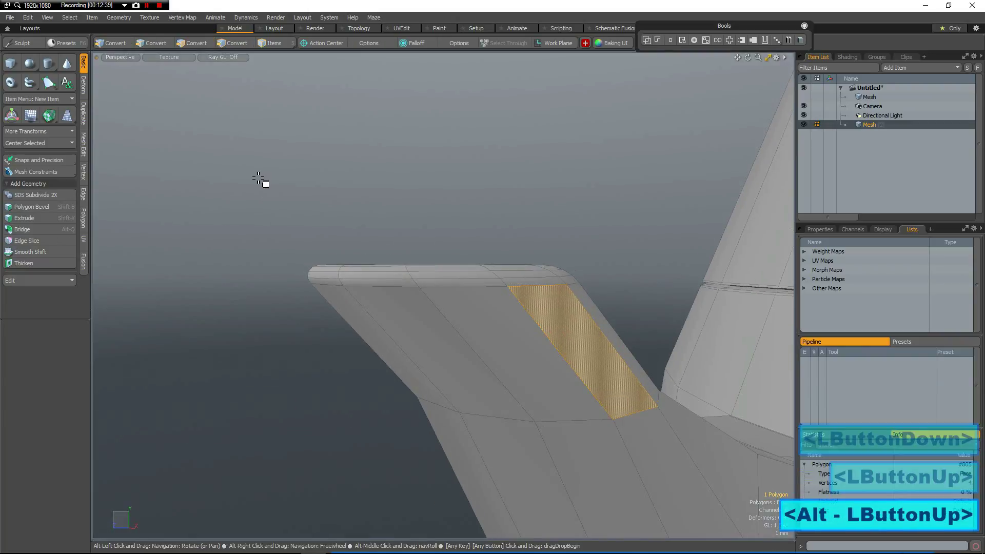
middle_drag(242, 177, 608, 334)
scroll(534, 352, down, 3)
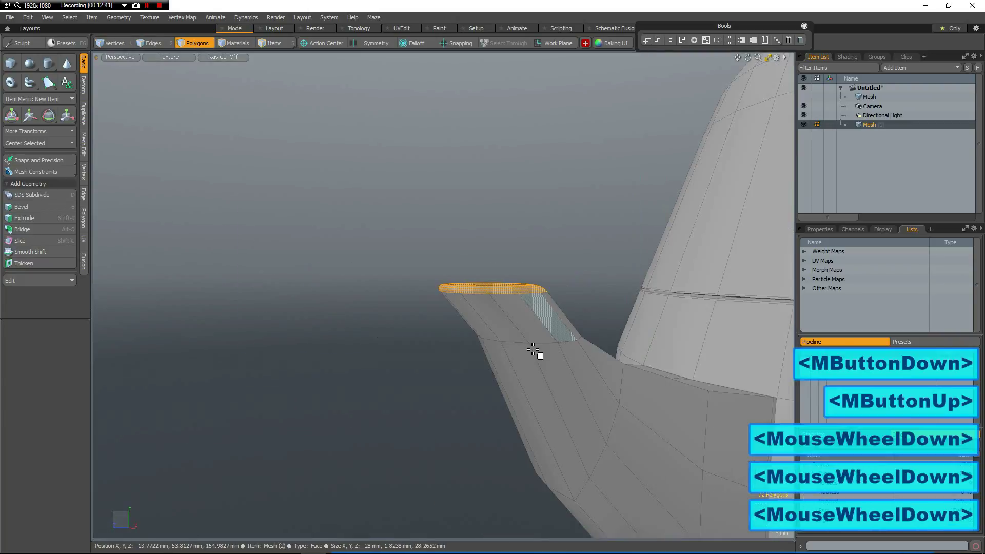
scroll(533, 352, down, 1)
mouse_move(580, 378)
alt+mouse_down()
mouse_move(589, 382)
mouse_move(582, 387)
alt+mouse_up()
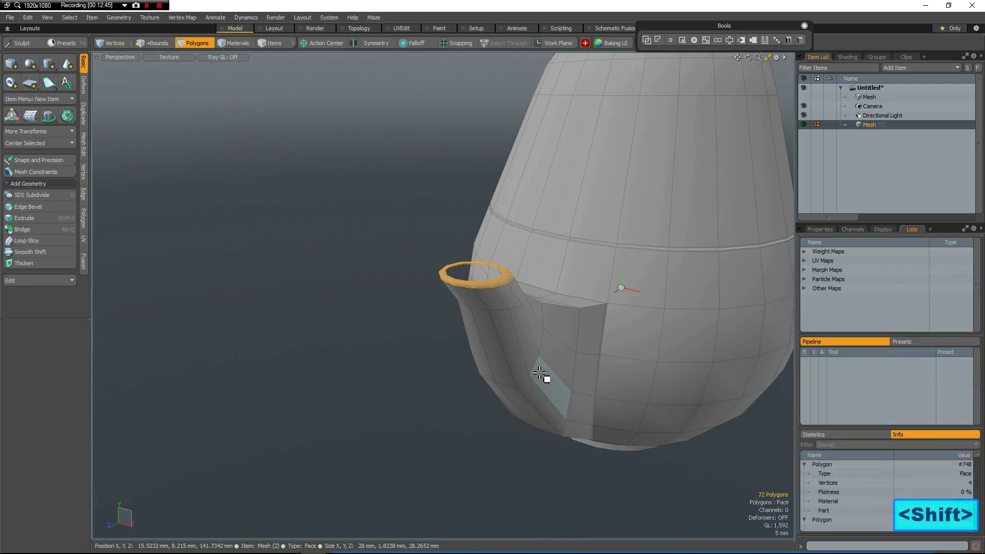
Expand the selection over the whole spout and the adjoining part of the pot, and assign it the Pot material
key(shift+Up)
key(shift+Up)
key(shift+Up)
key(shift+Up)
key(shift+Up)
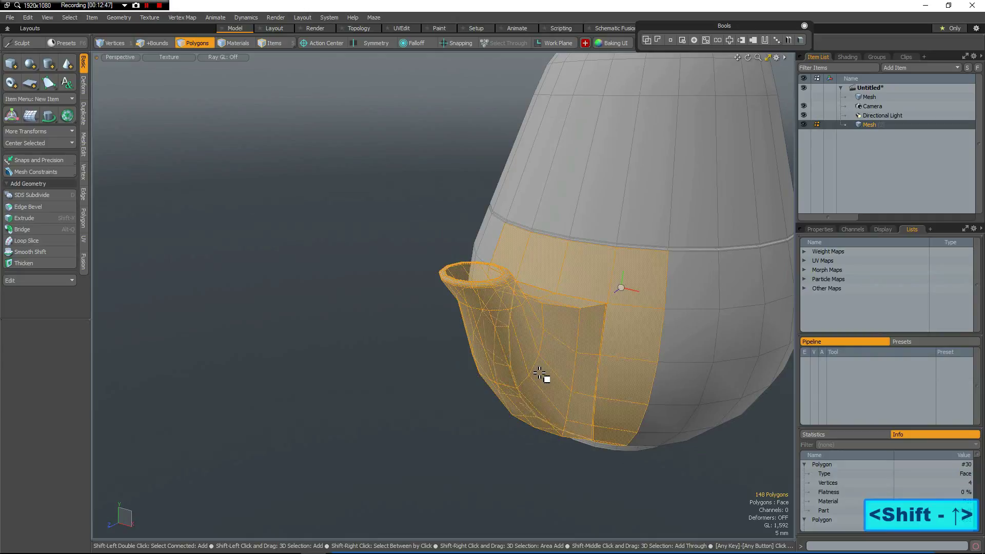
key(m)
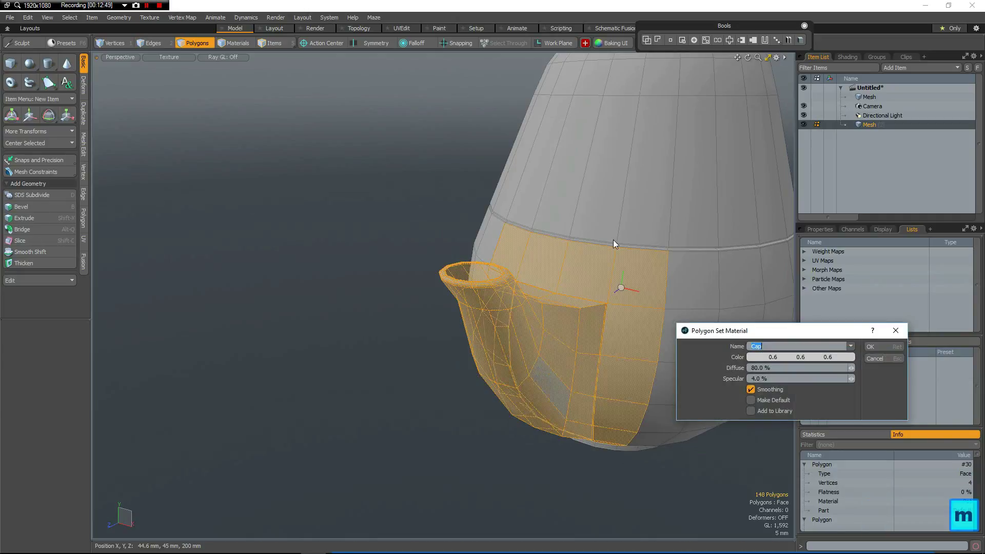
click(850, 346)
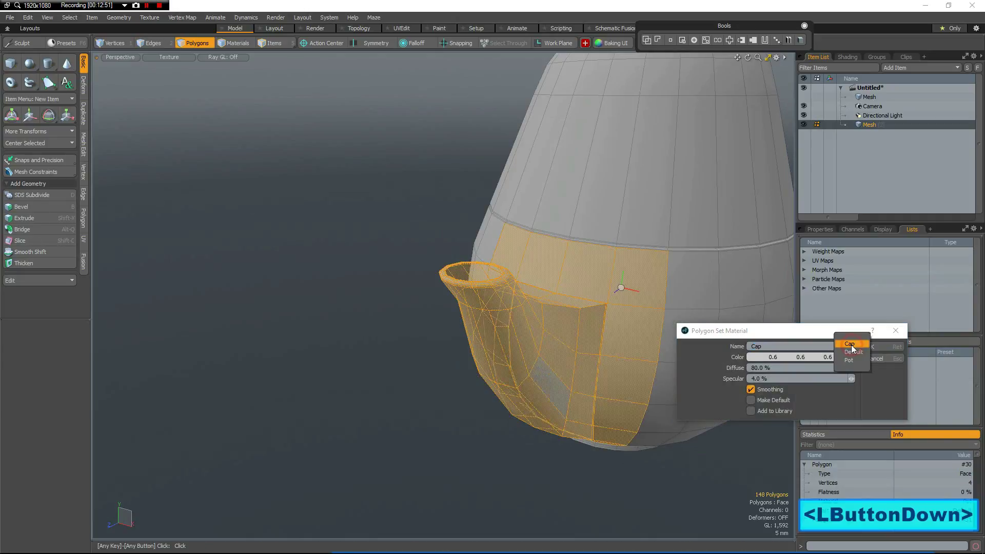
click(854, 360)
click(879, 347)
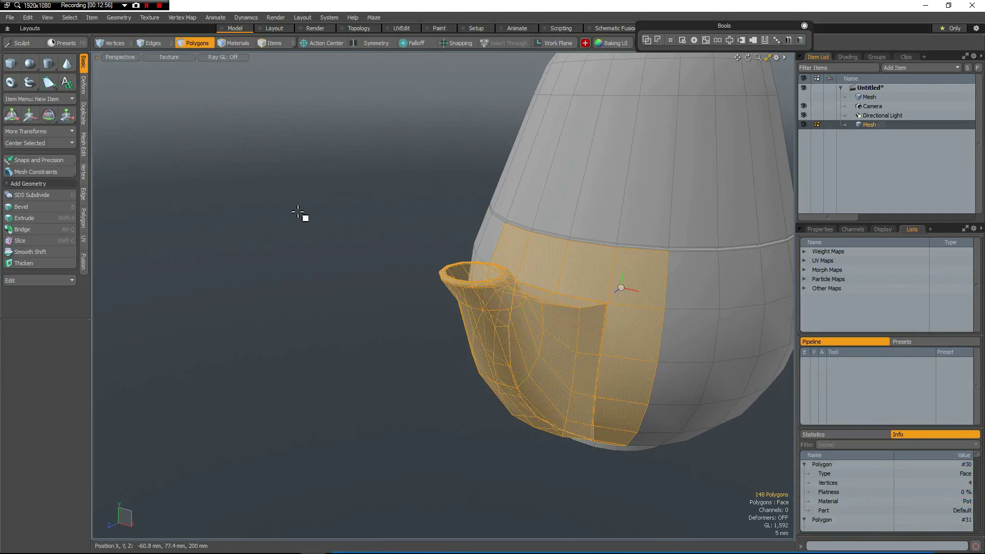
Deselect everything, unhide the collar, and inspect the teapot with subdivision switched on before switching it off again
key(Escape)
key(u)
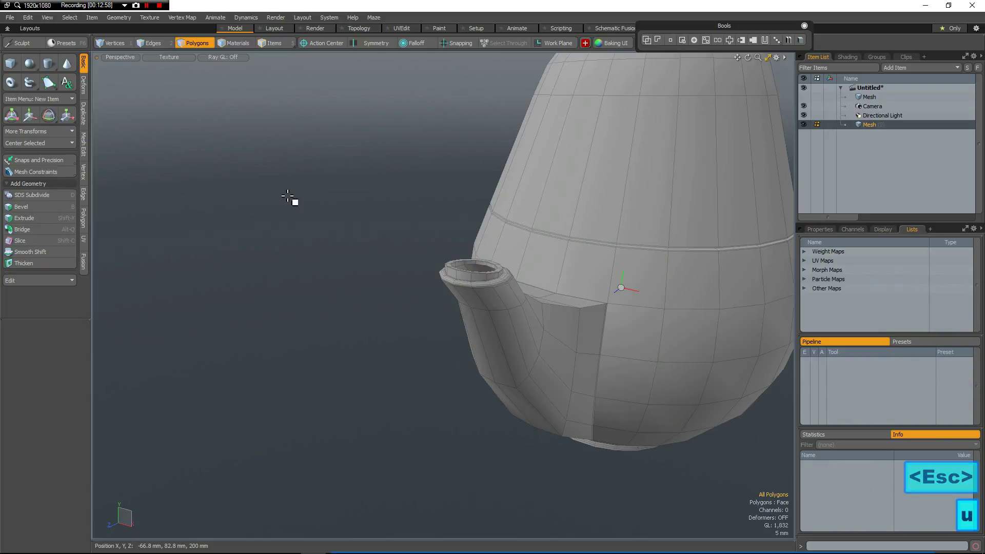
key(Tab)
alt+drag(514, 313, 603, 353)
alt+shift+drag(466, 279, 421, 321)
scroll(420, 321, down, 2)
scroll(429, 325, down, 1)
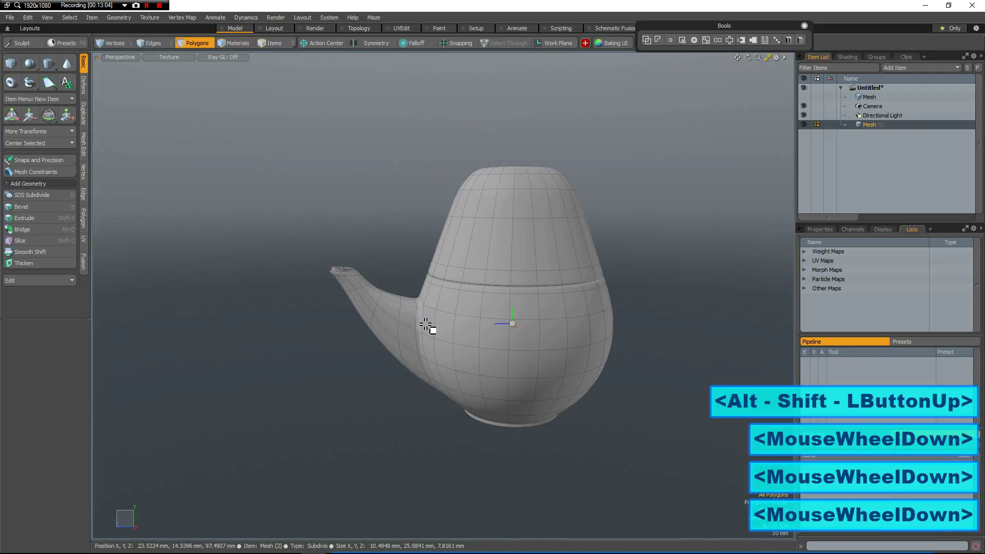
scroll(468, 303, up, 1)
alt+drag(477, 292, 461, 316)
key(Tab)
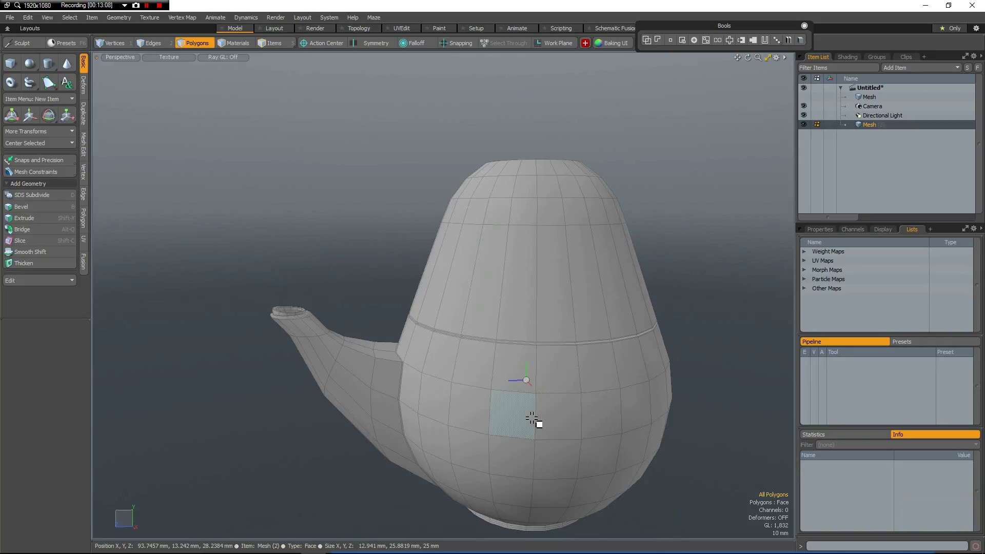
In the right view, select two neighbouring horizontal edges below the groove, one on each side of the centre line, and loop-slice both at 50%
key(3)
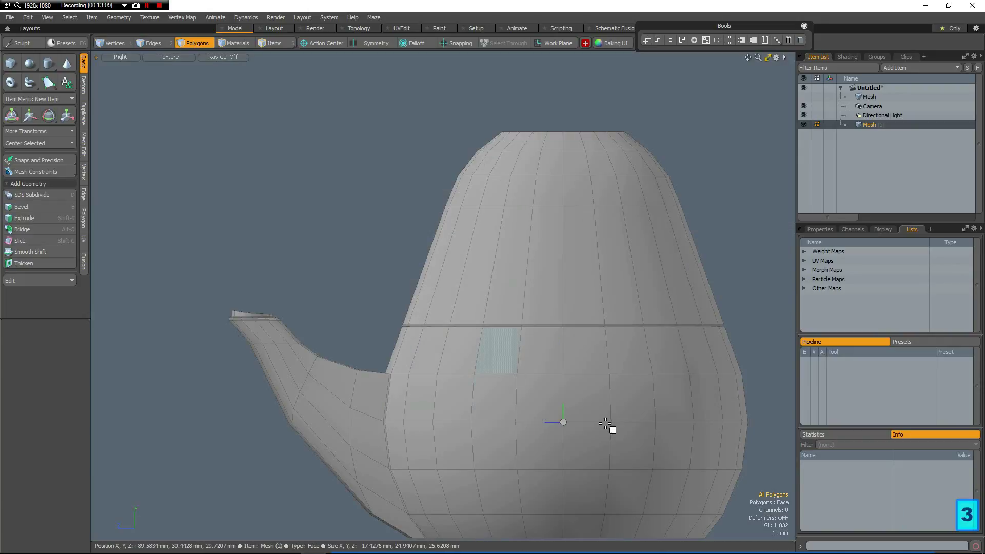
key(2)
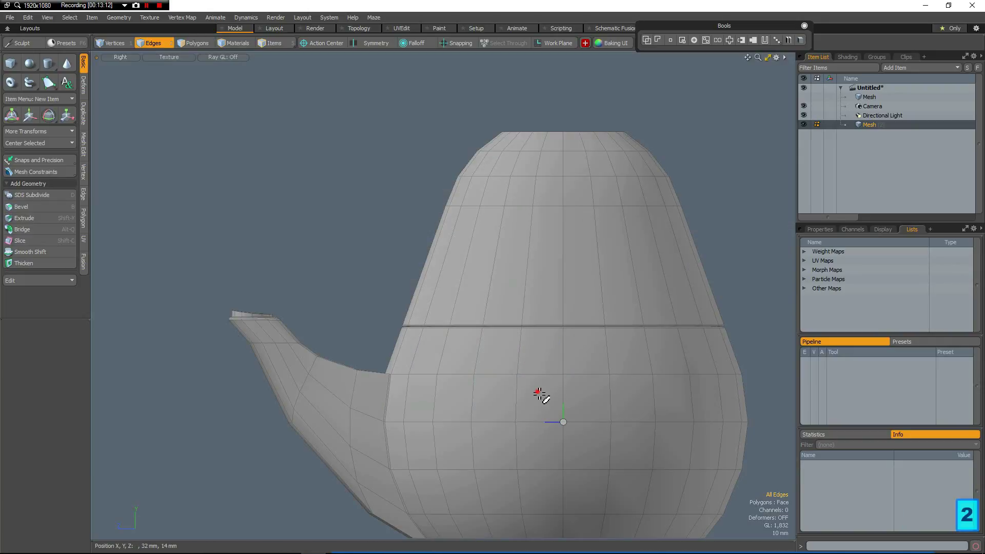
click(540, 374)
shift+click(589, 373)
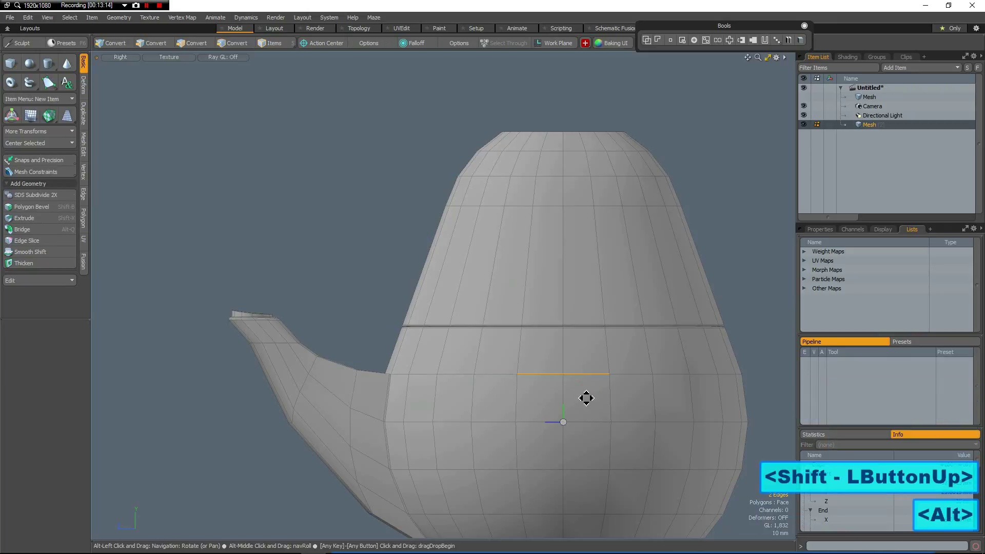
key(alt+c)
scroll(43, 373, down, 2)
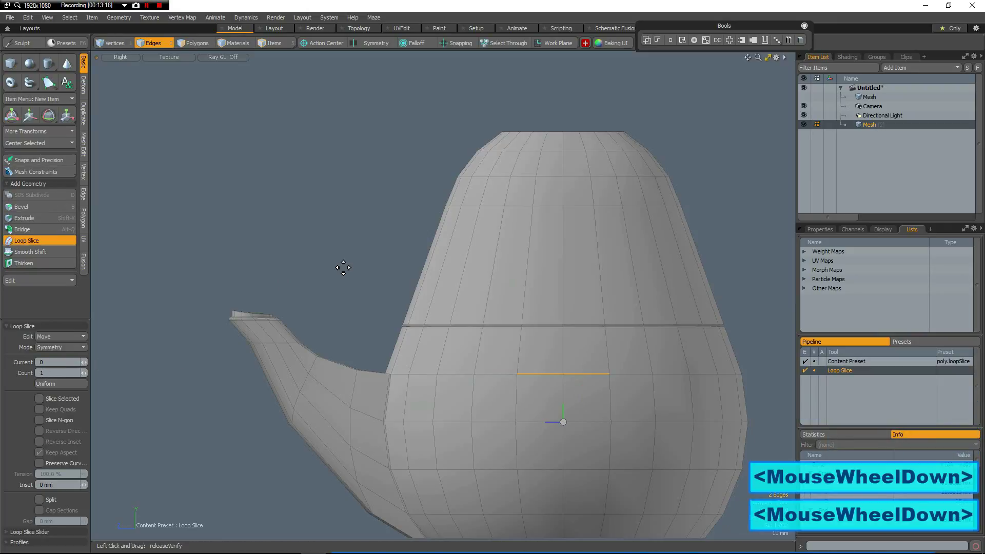
click(344, 269)
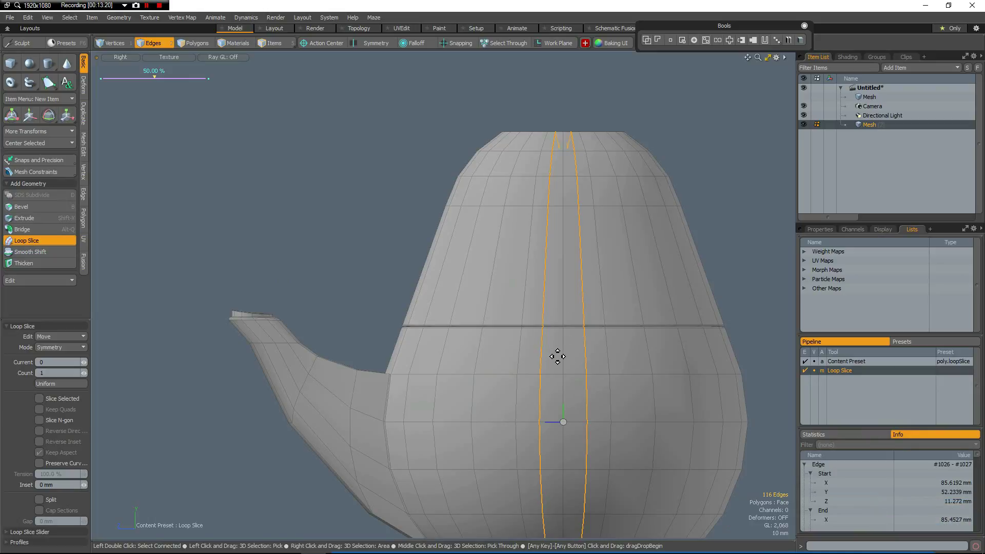
Select the two-polygon-wide central strip from just below the groove up to the top of the pot and copy it
key(3)
click(554, 354)
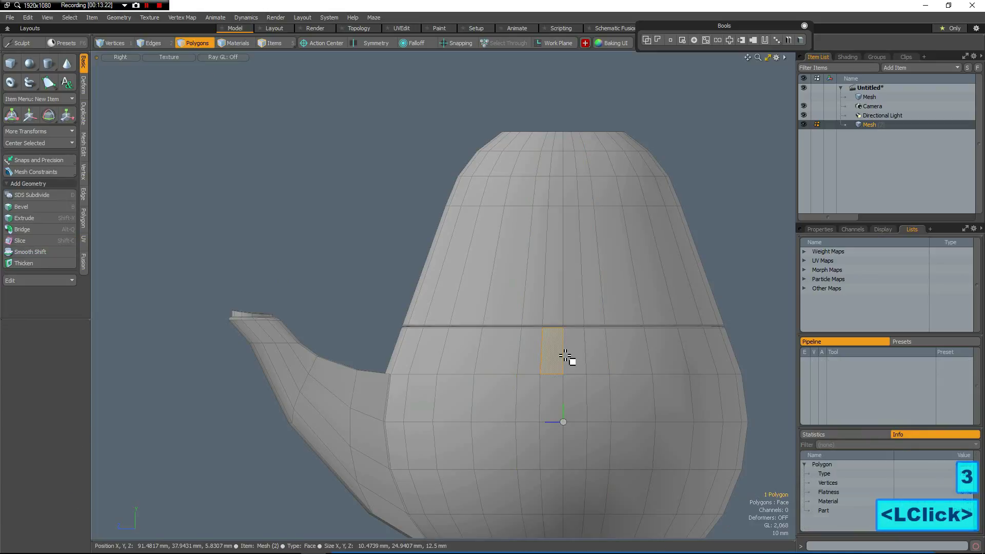
shift+click(567, 345)
shift+drag(568, 301, 562, 143)
shift+click(567, 149)
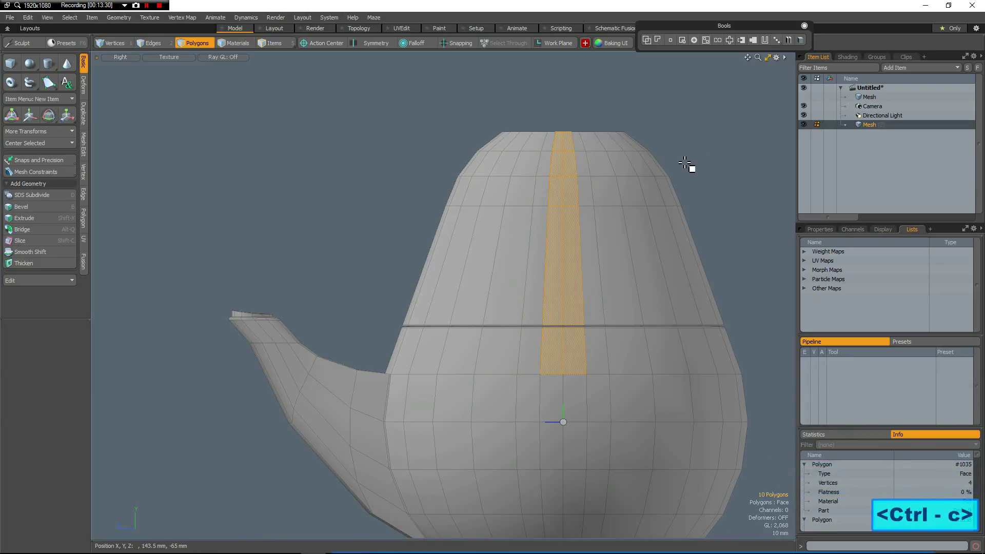
Remove the two added edge loops from the pot and paste the copied strip into a new mesh item
key(2)
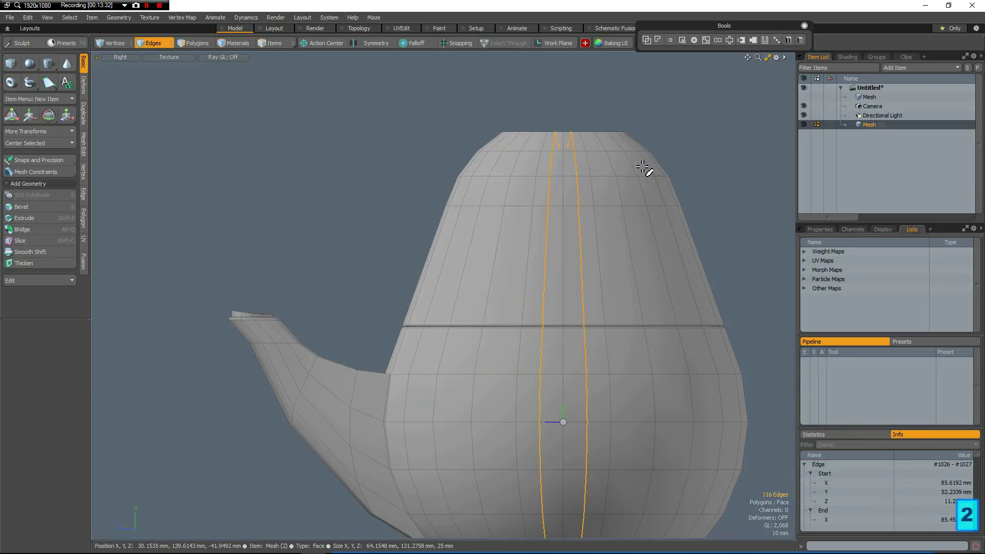
key(BackSpace)
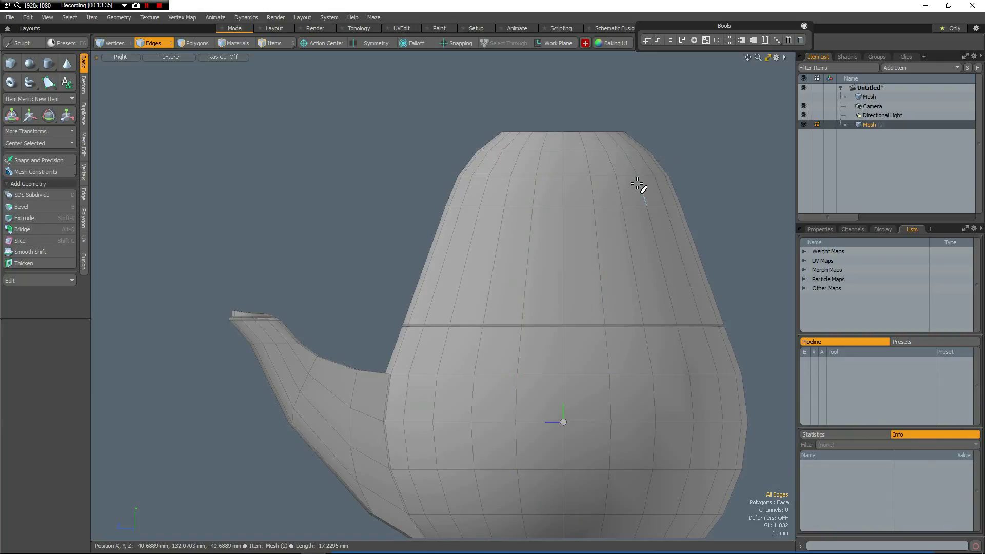
key(n)
key(ctrl+v)
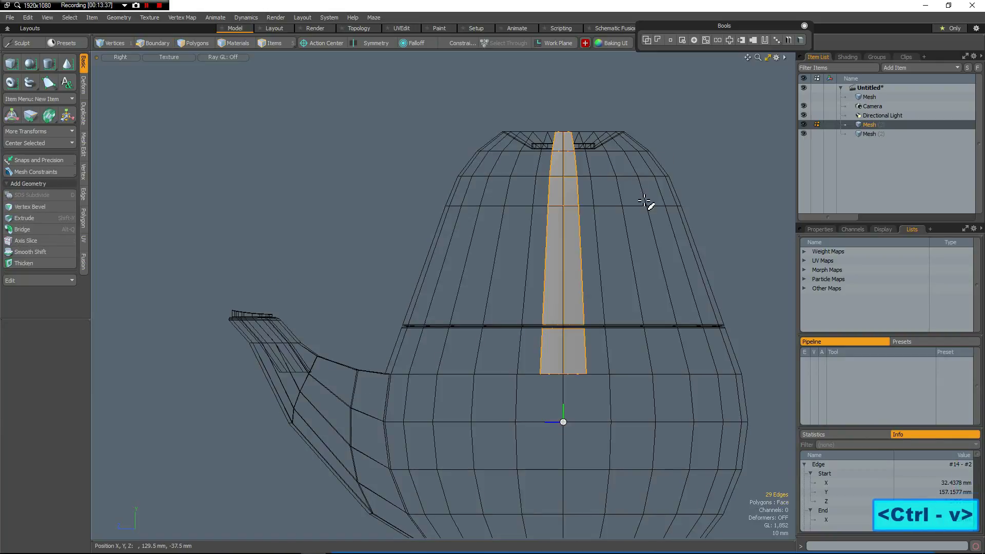
alt+drag(609, 293, 528, 246)
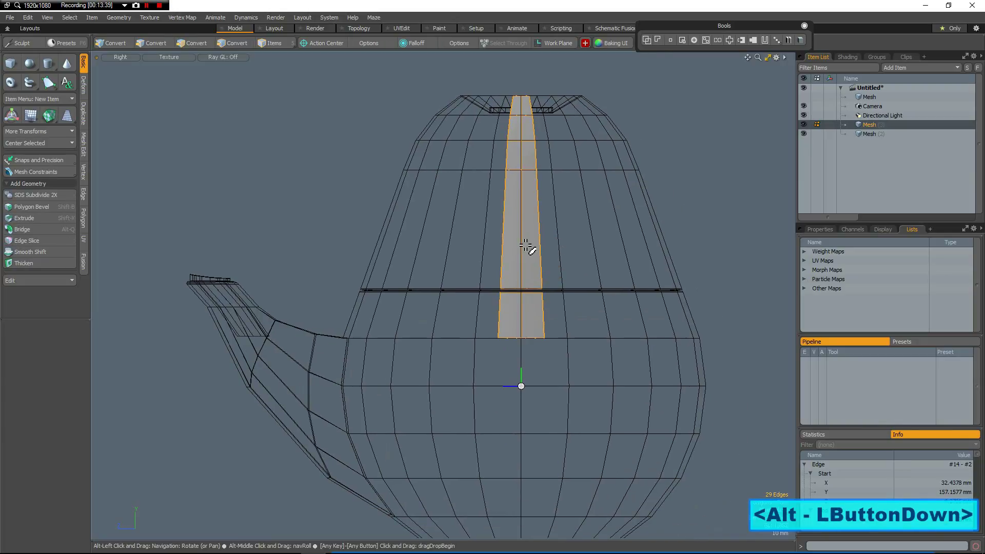
Select the strip's border edges on the spout side and scale them flat into a straight vertical line
key(Escape)
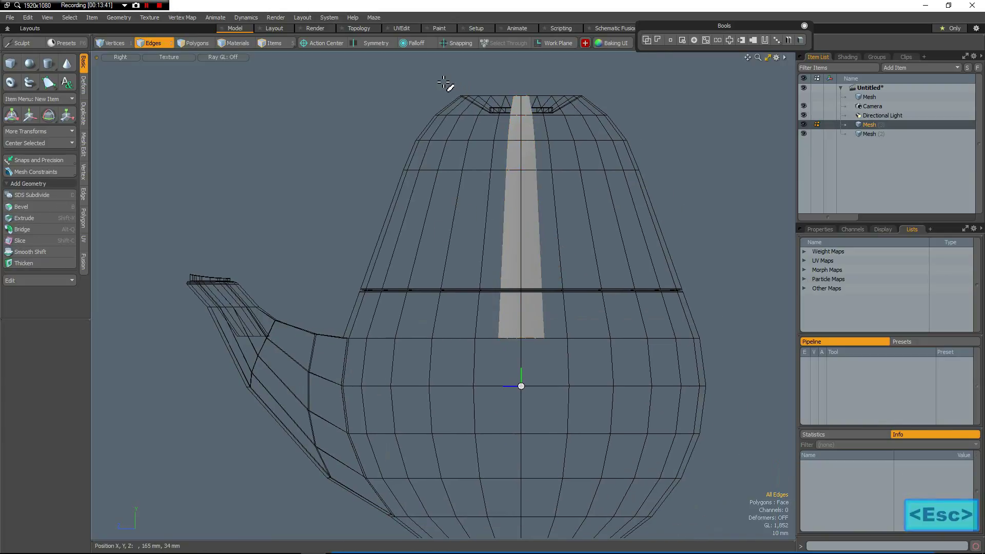
middle_drag(467, 80, 519, 456)
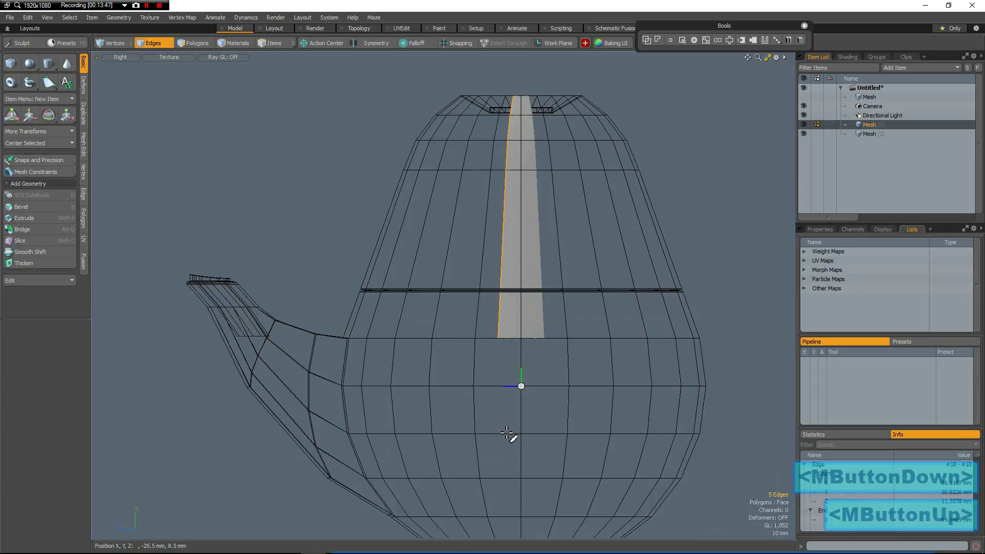
key(r)
drag(447, 217, 506, 217)
key(space)
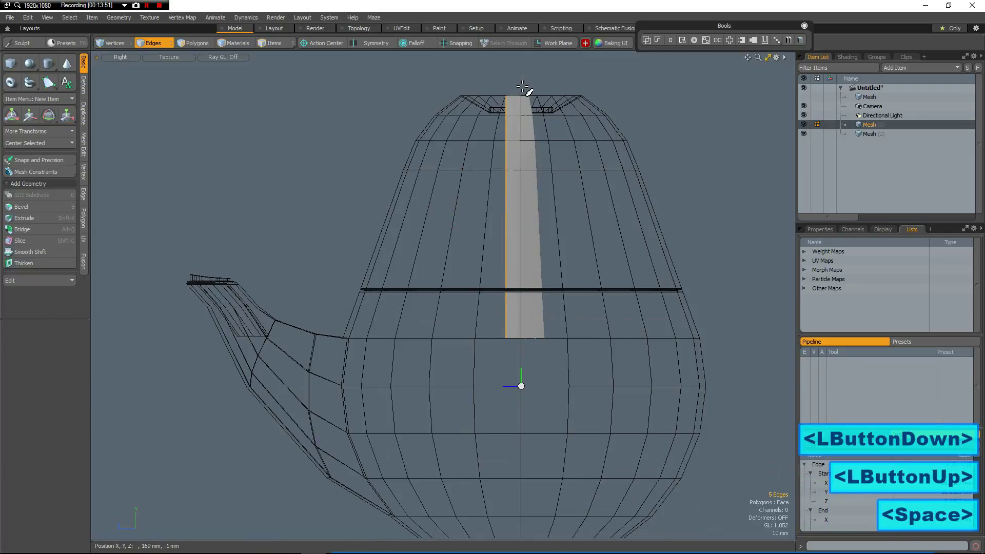
Scale the strip's border edges on the side away from the spout into a straight vertical line and clear the selection
middle_drag(522, 87, 527, 89)
mouse_move(547, 217)
middle_down()
mouse_move(552, 231)
mouse_move(531, 85)
mouse_move(589, 389)
mouse_move(589, 530)
mouse_move(567, 534)
middle_up()
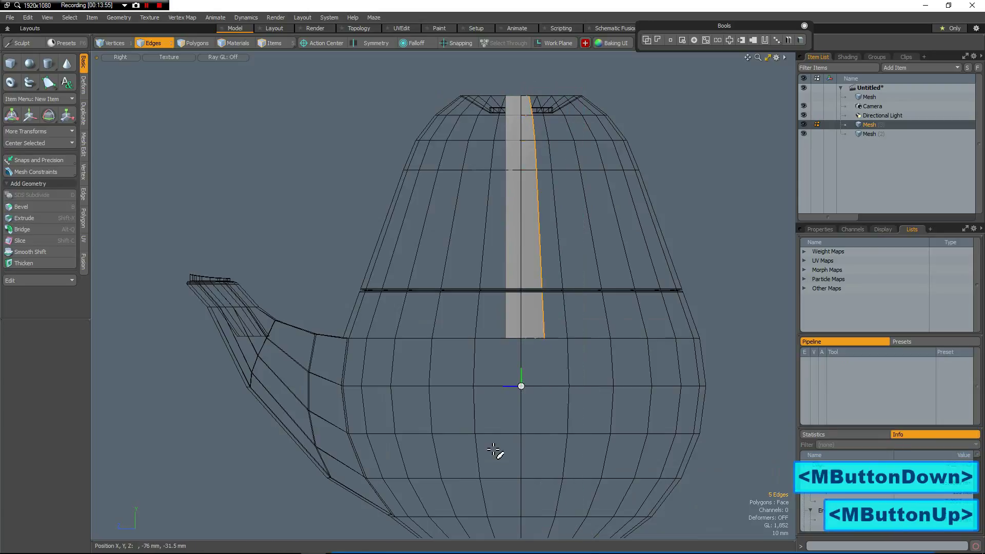
key(r)
drag(478, 220, 678, 176)
key(space)
click(687, 155)
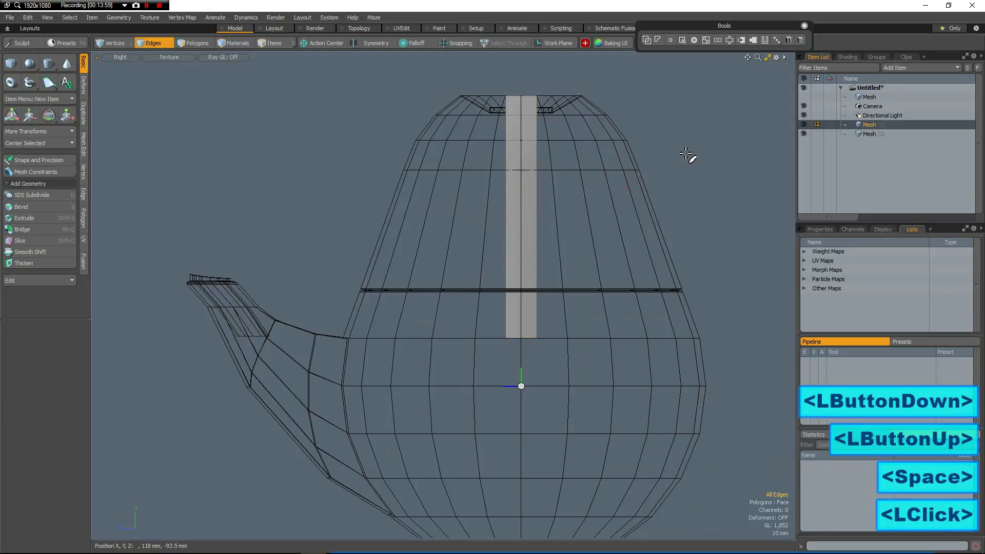
Slice the strip horizontally just above its lower end, with the cut level at about Y 31.4 mm
scroll(529, 344, up, 2)
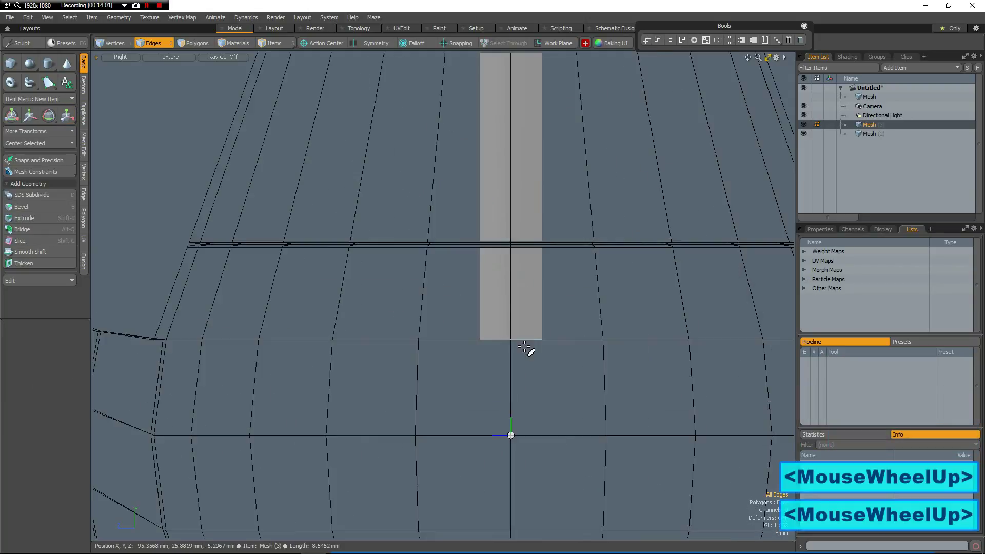
key(alt)
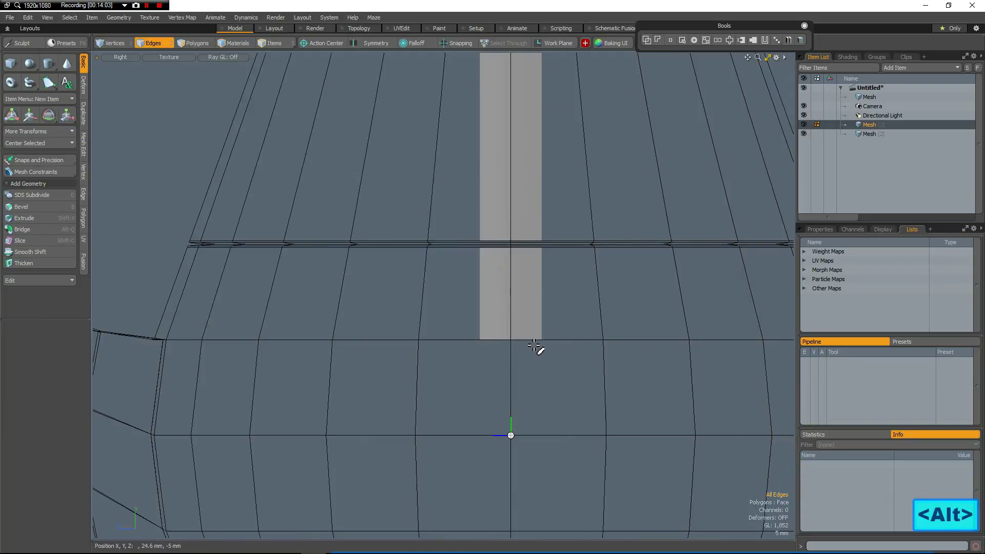
key(shift+c)
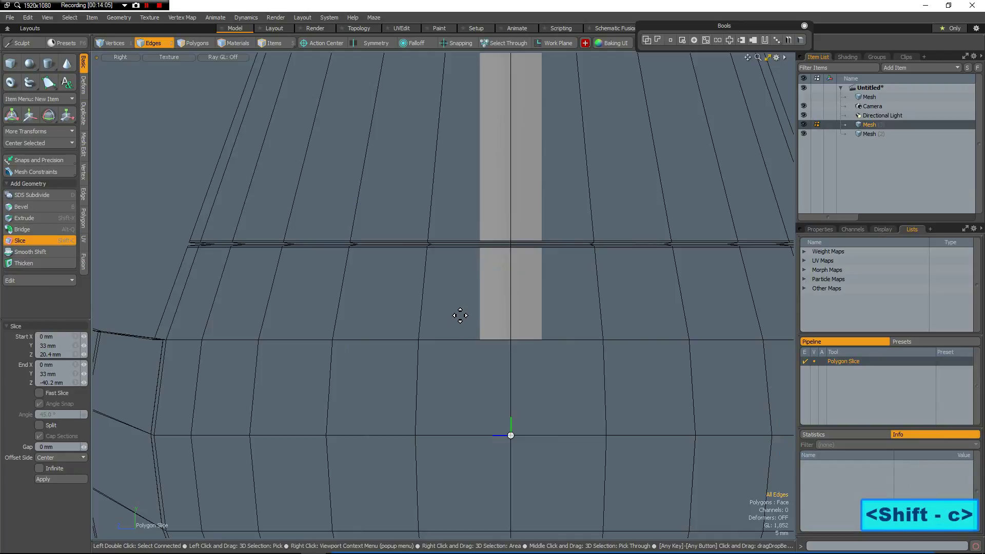
click(459, 320)
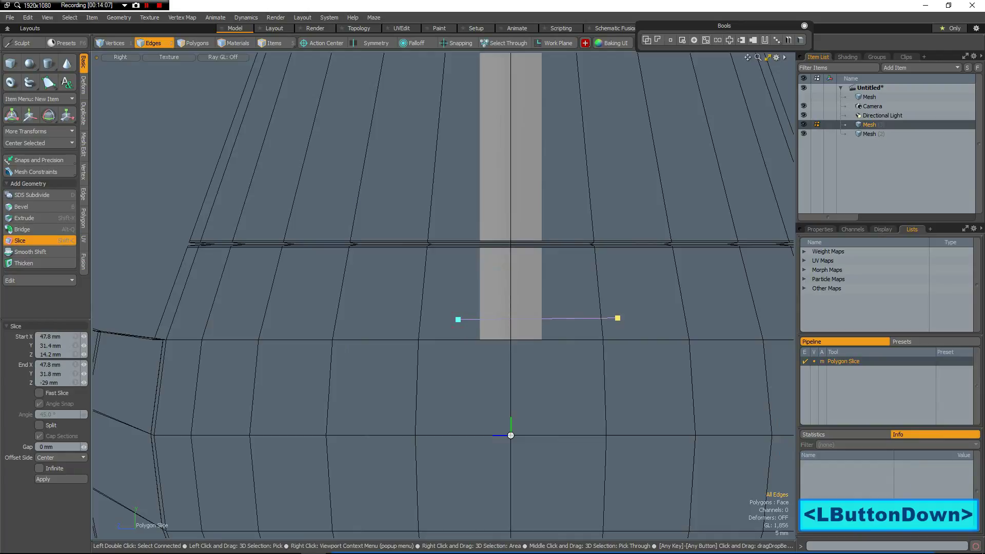
ctrl+drag(566, 307, 581, 319)
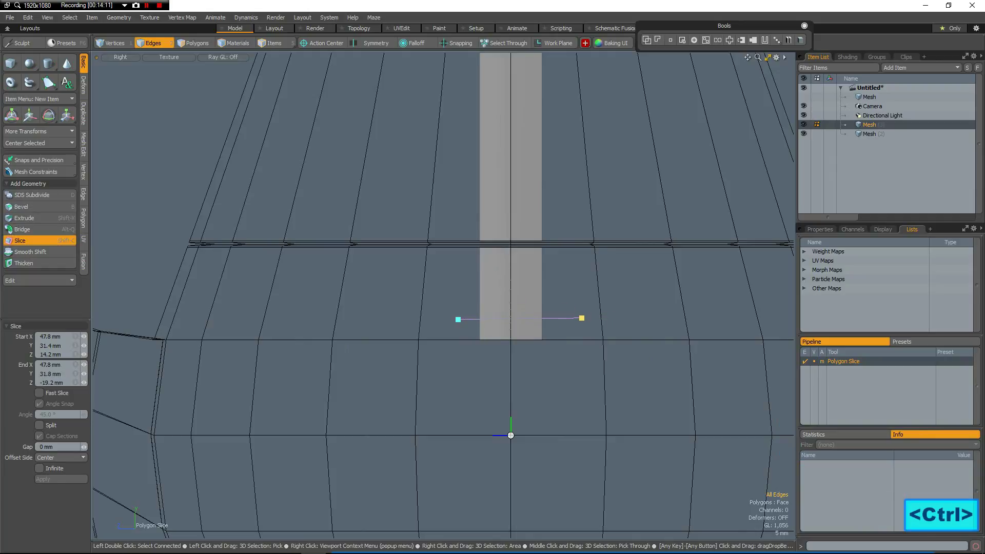
key(x)
click(581, 319)
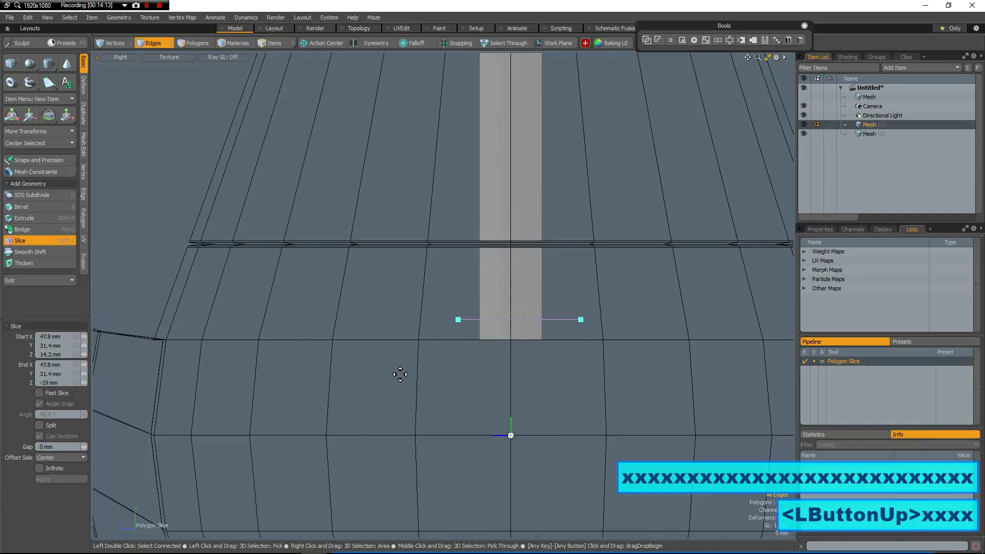
Delete the two small polygons below the new cut at the lower end of the strip
key(space)
key(space)
click(514, 335)
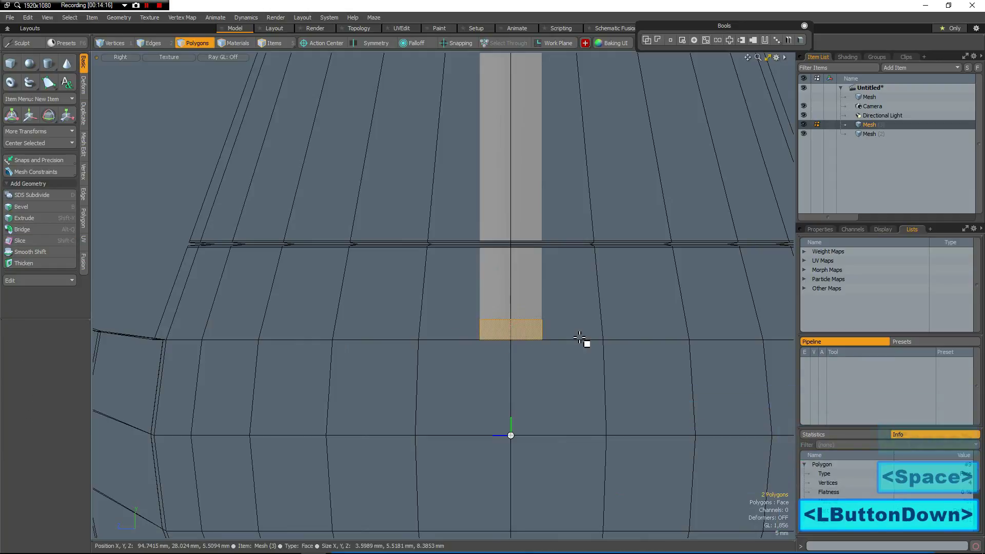
key(Delete)
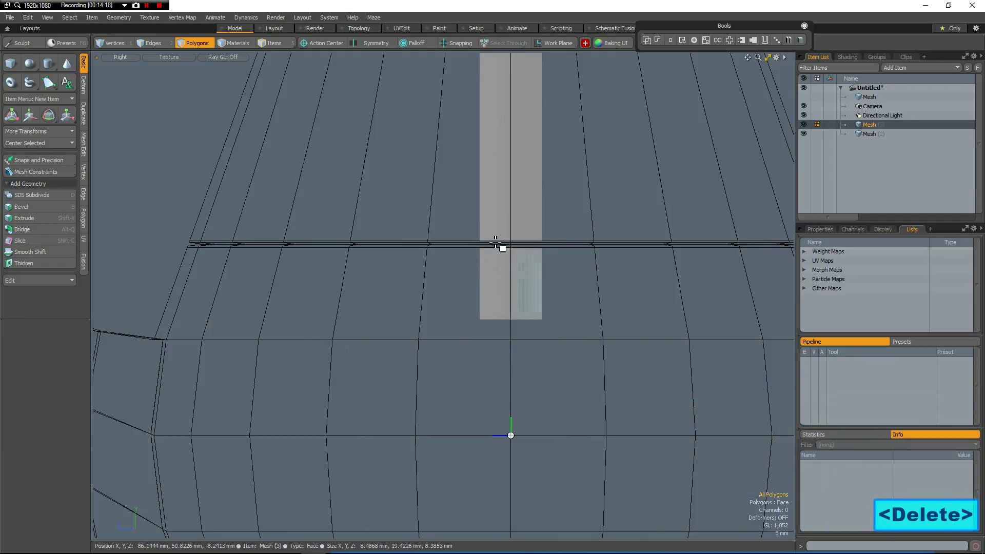
Close the strip's gap at the groove by merging each facing pair of upper and lower vertices with Join Averaged
scroll(472, 242, up, 3)
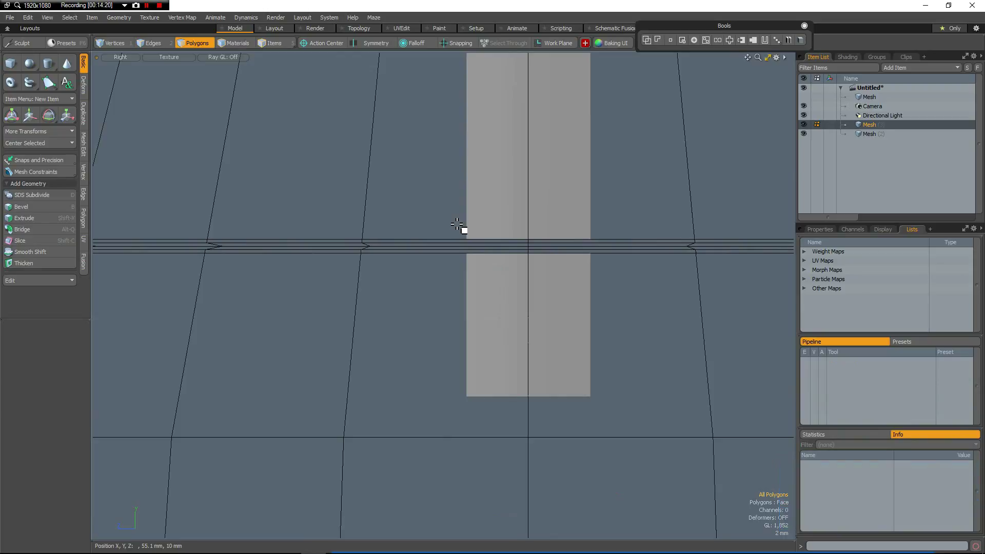
key(1)
middle_drag(455, 220, 496, 281)
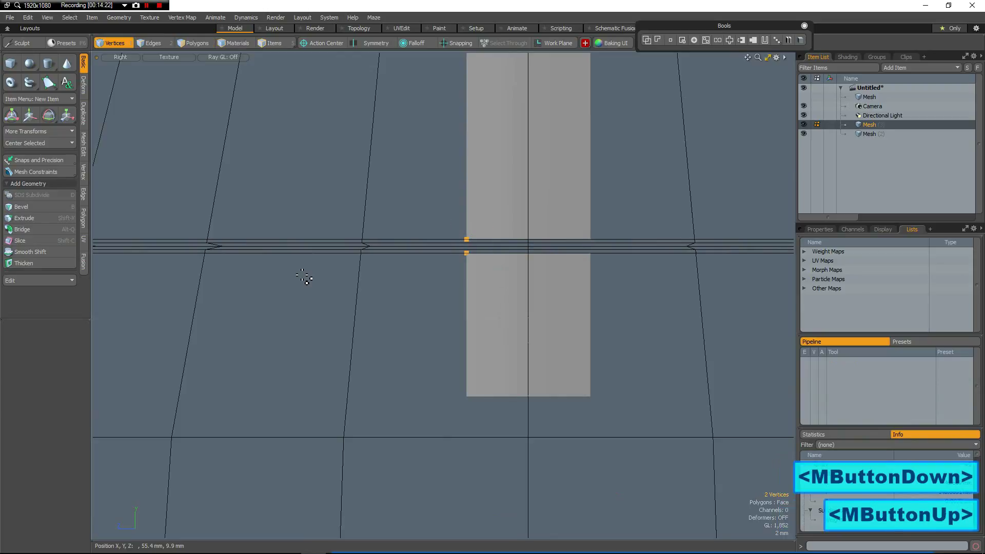
click(83, 177)
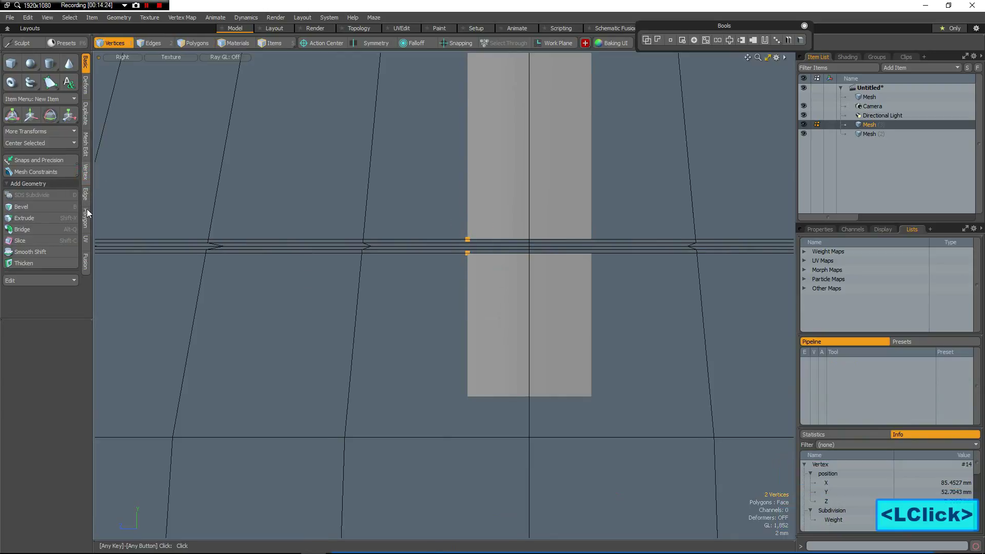
click(86, 174)
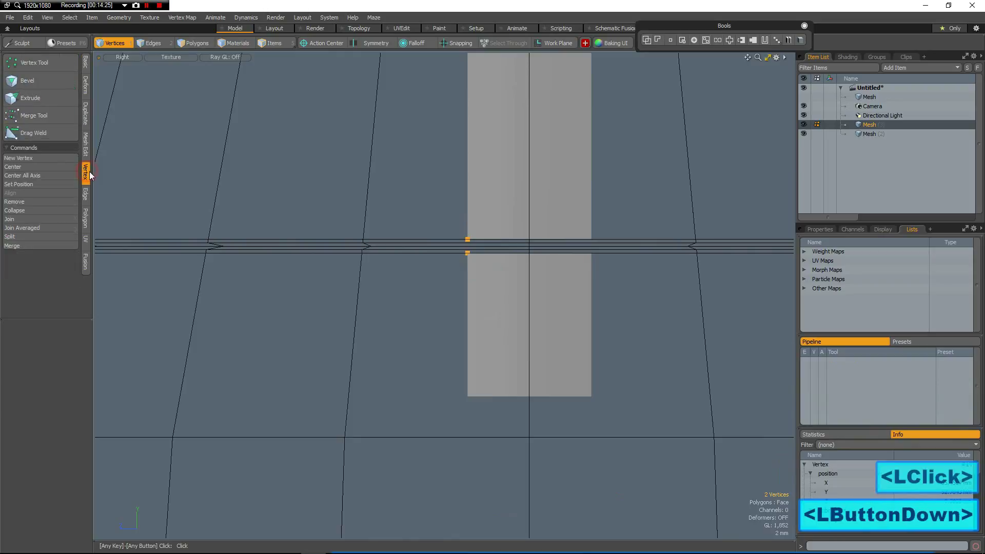
click(51, 226)
middle_drag(547, 280, 600, 280)
click(24, 227)
click(45, 228)
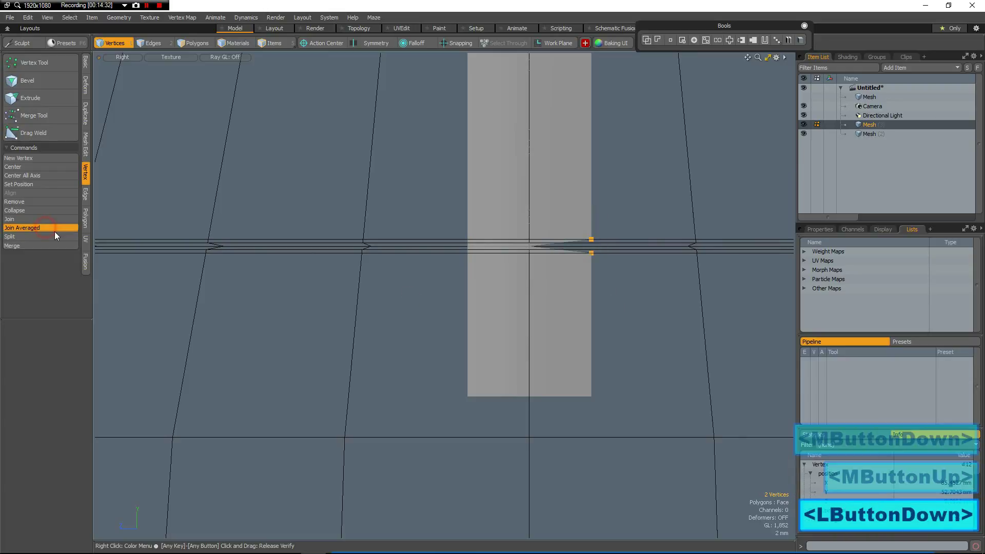
In the front view, select all polygons of the strip and move them 1 mm along X, away from the pot
scroll(649, 287, down, 3)
scroll(644, 286, down, 2)
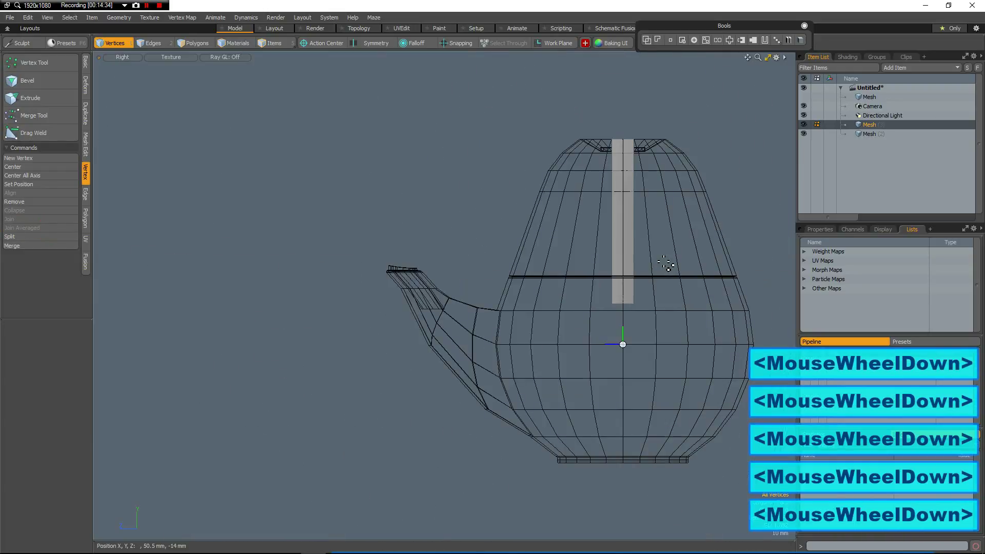
key(ctrl+space)
alt+drag(493, 249, 545, 276)
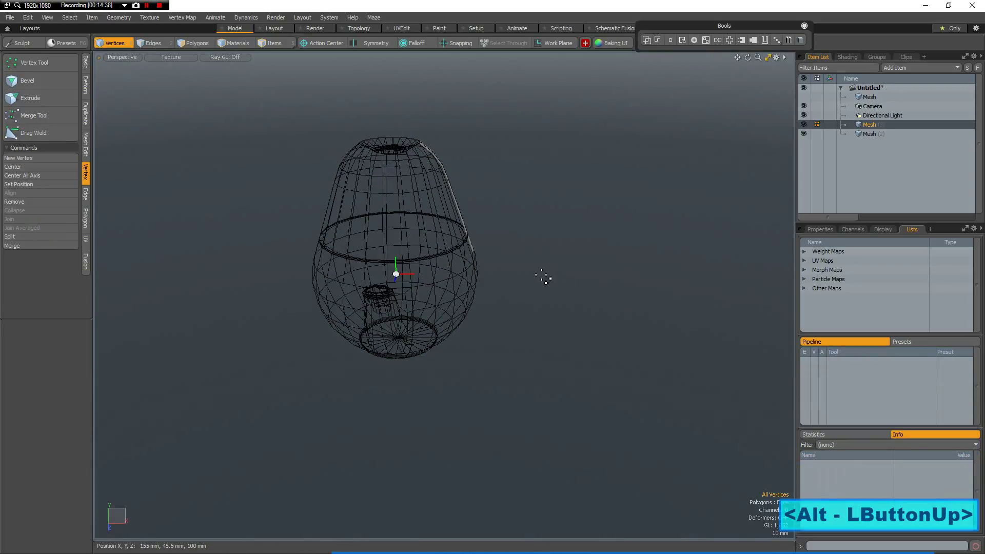
key(1)
key(2)
alt+drag(549, 317, 594, 325)
scroll(590, 325, up, 2)
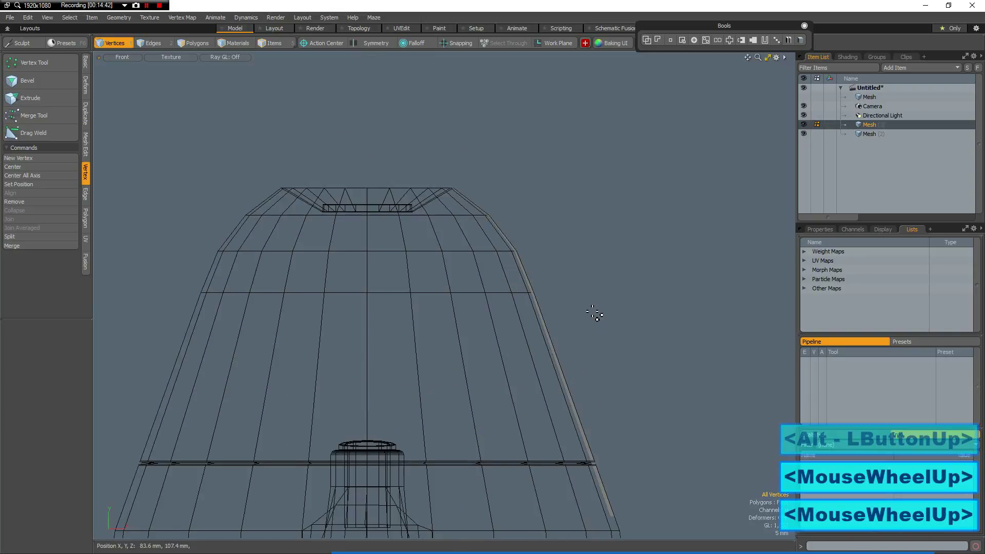
key(Tab)
key(Tab)
key(3)
middle_drag(440, 167, 618, 433)
alt+drag(633, 360, 413, 270)
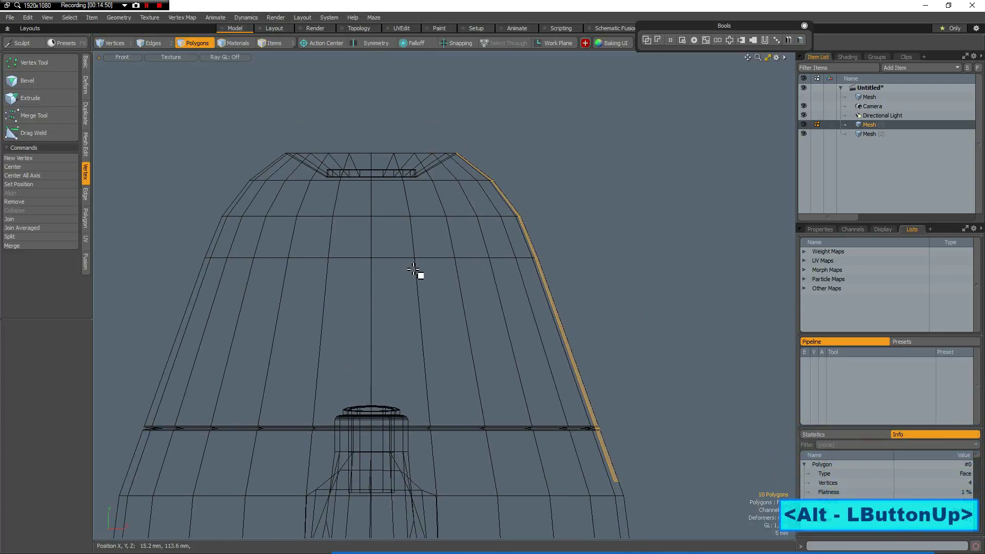
key(w)
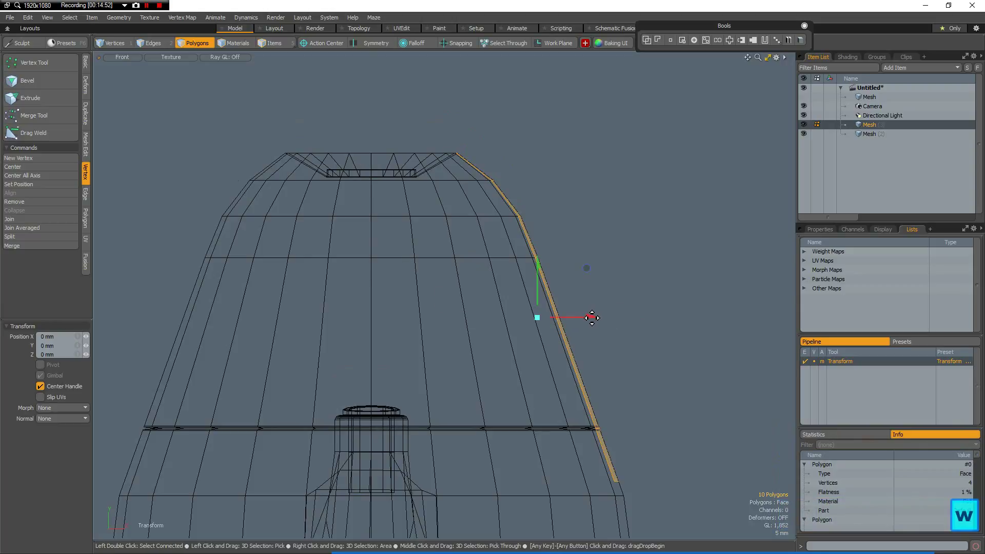
drag(589, 317, 595, 316)
click(61, 340)
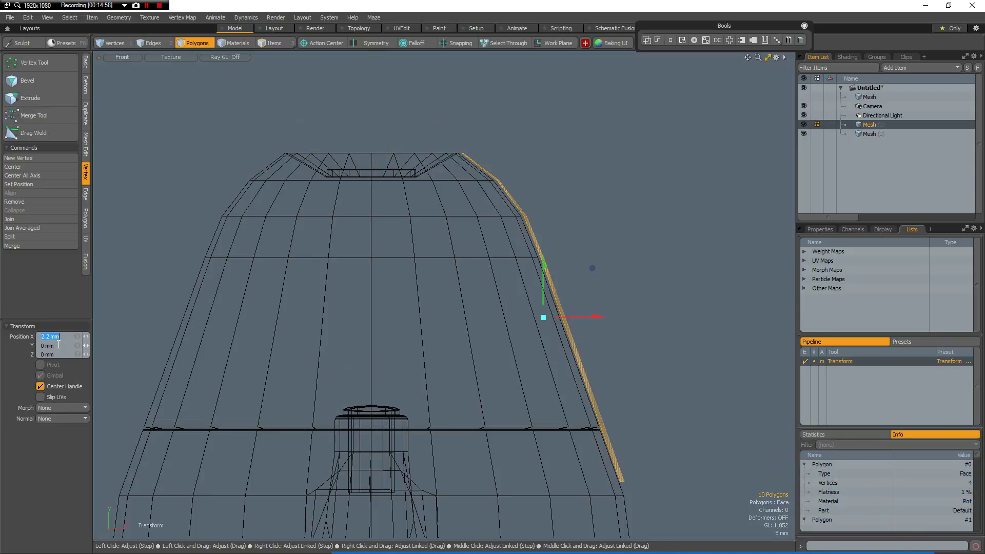
key(Return)
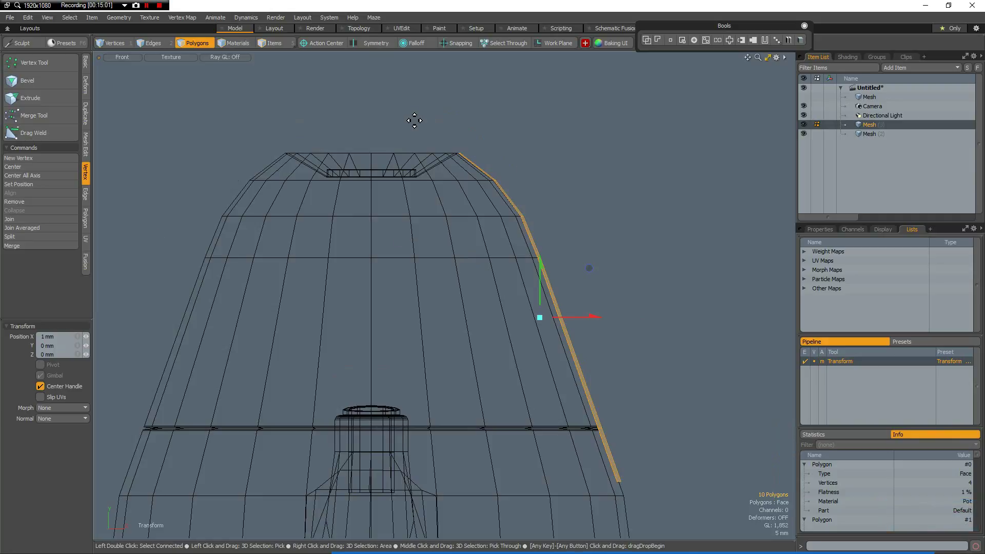
key(space)
Move the strip's two topmost polygons about 28.5 mm up and 6 mm outward along X, and clear the selection
middle_drag(410, 114, 515, 207)
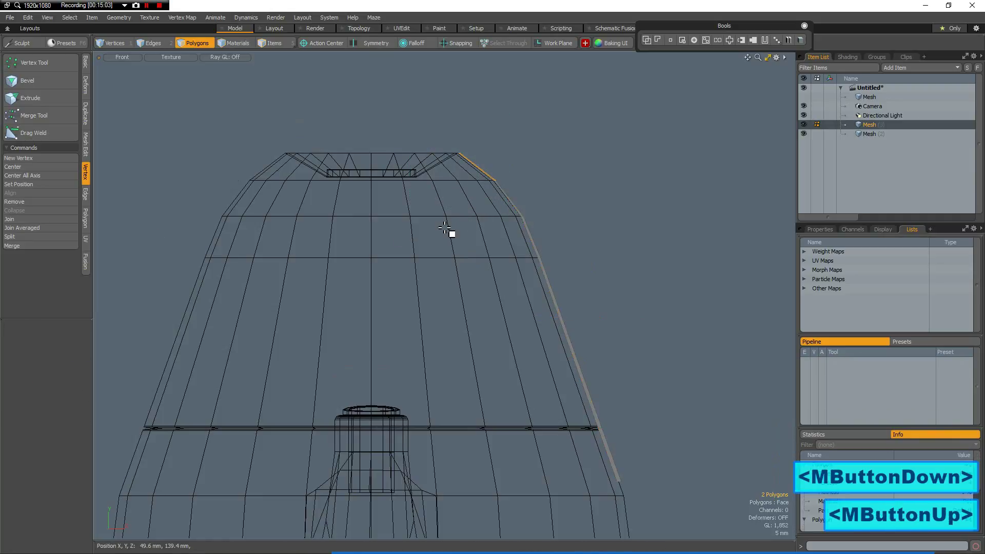
scroll(446, 239, down, 4)
alt+drag(508, 336, 503, 345)
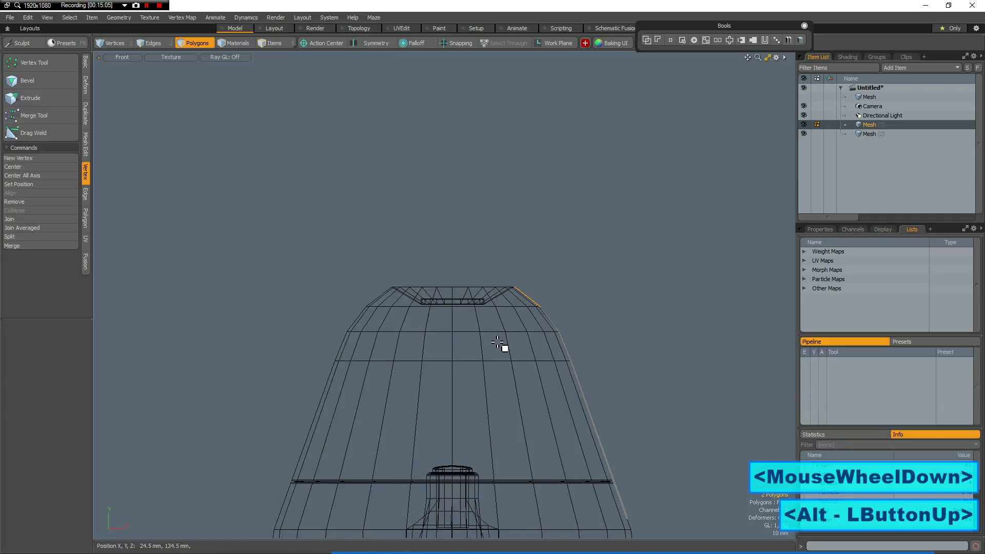
key(w)
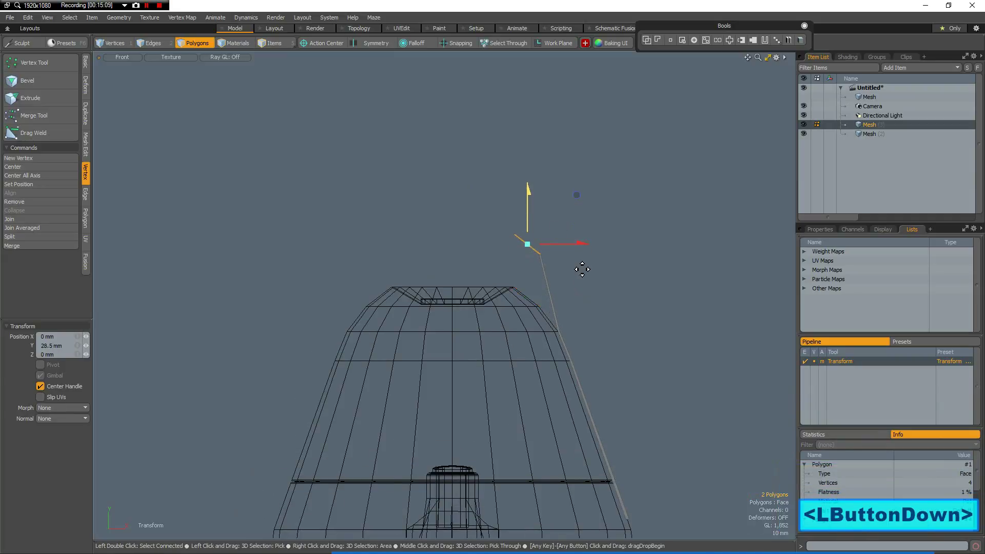
click(582, 269)
drag(581, 245, 593, 243)
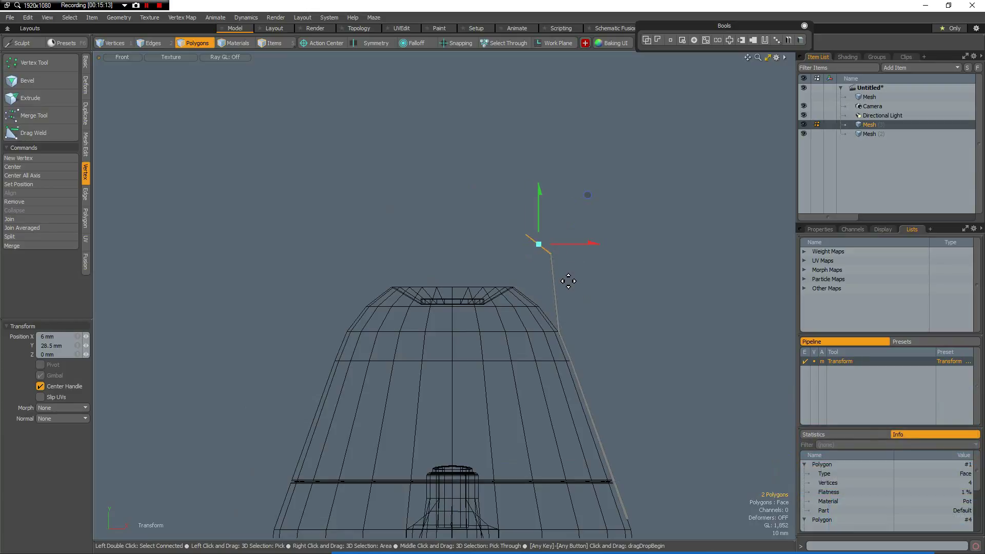
key(Escape)
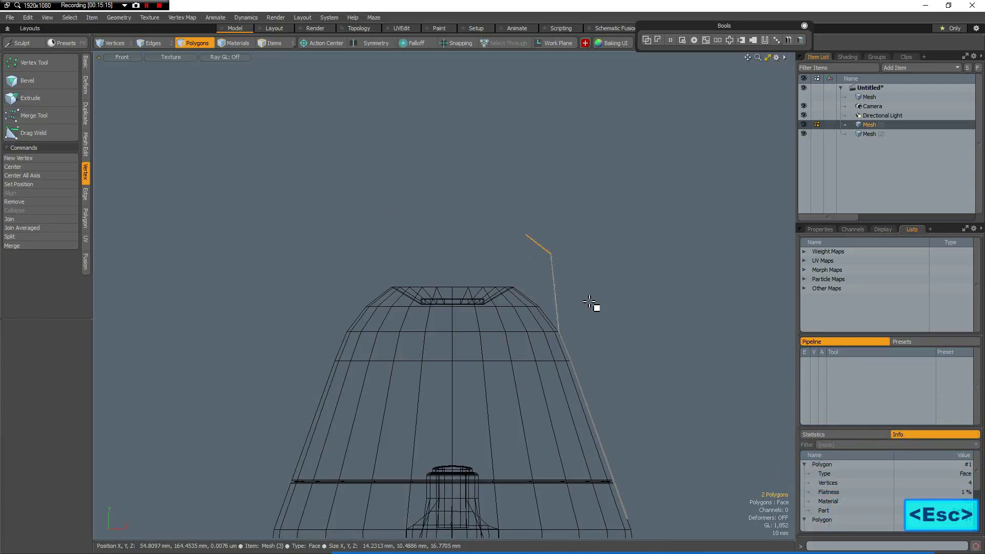
click(487, 250)
Mirror the strip across the X axis to the other side of the pot
click(87, 112)
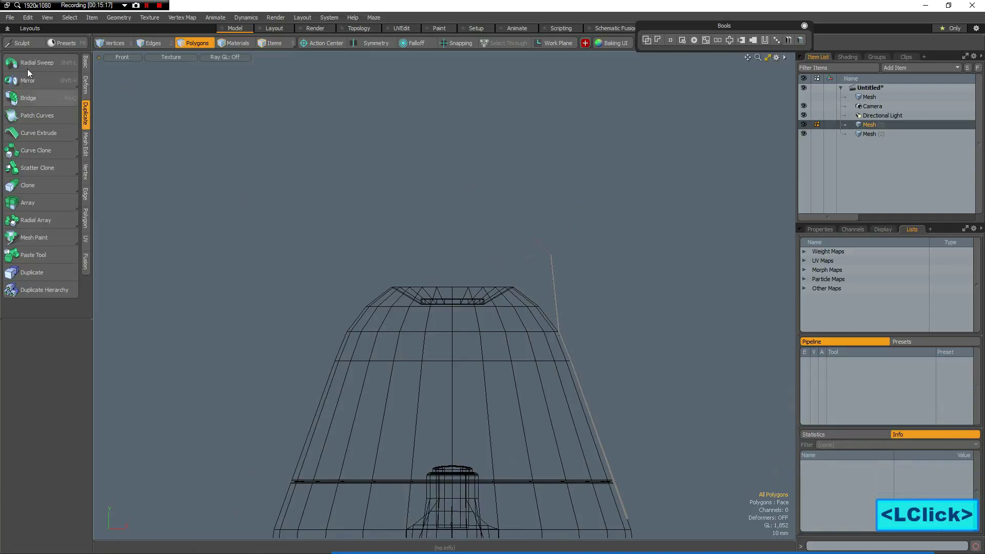
click(29, 80)
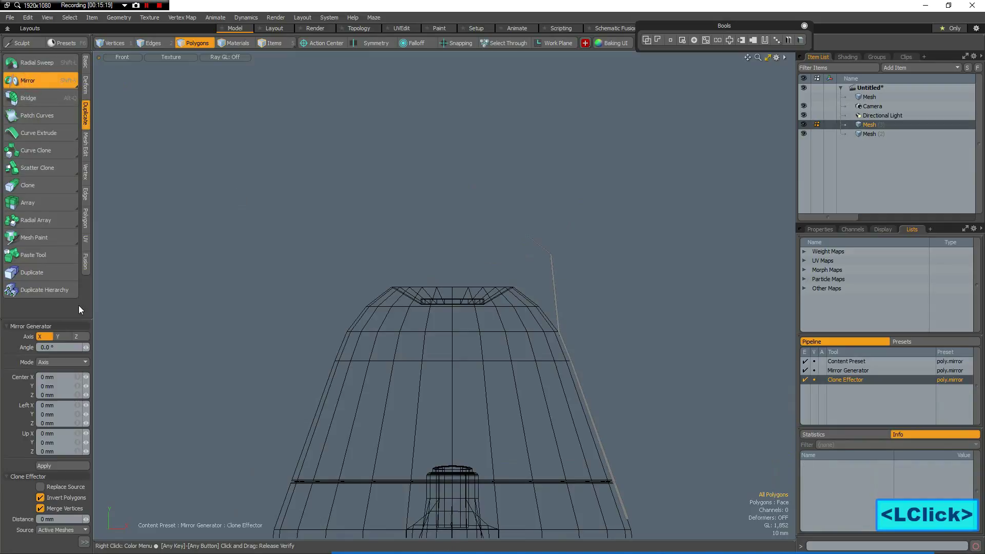
click(56, 464)
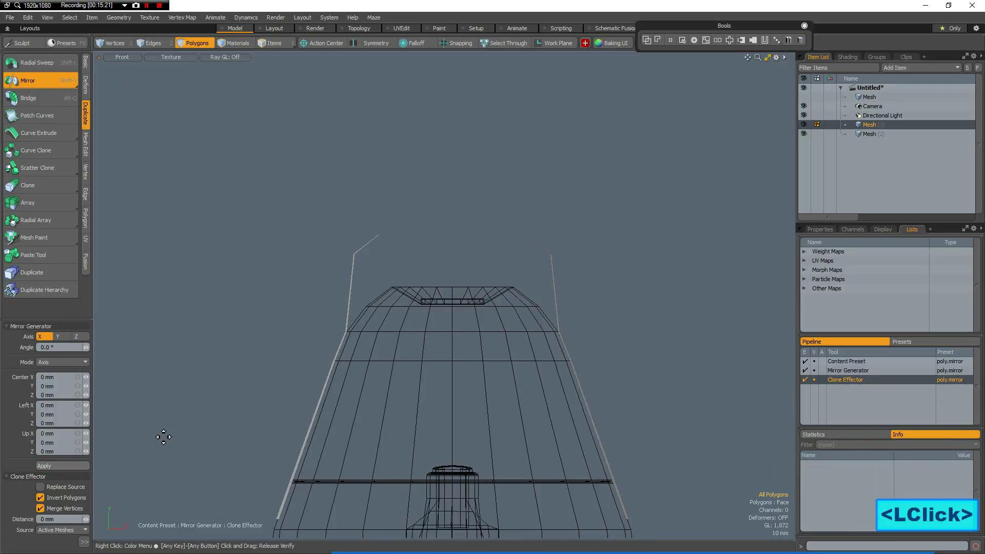
Select the top end edges of both strips and bridge them with three segments in Curve mode
key(2)
middle_drag(362, 195, 557, 264)
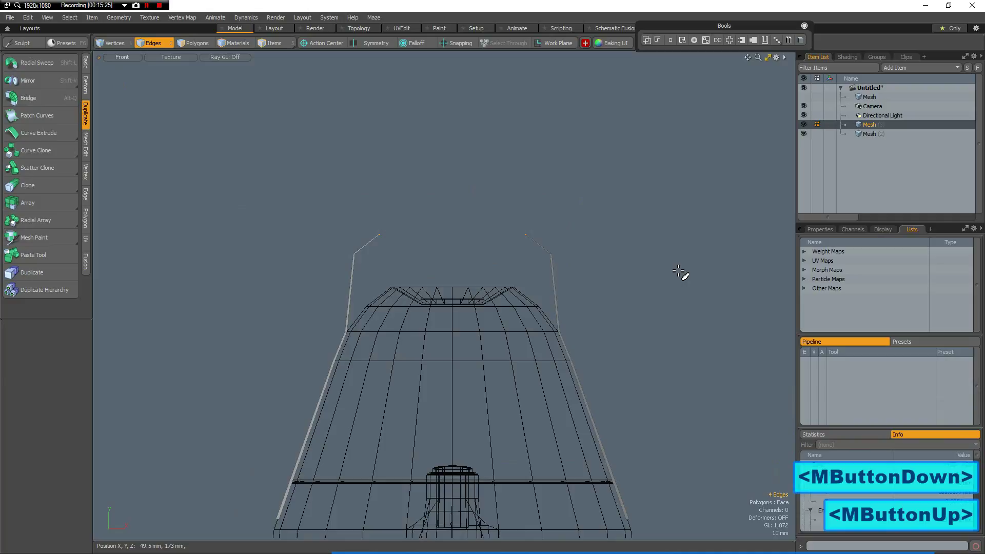
key(ctrl+space)
alt+drag(528, 183, 416, 159)
scroll(420, 188, up, 2)
scroll(419, 189, up, 1)
alt+shift+drag(499, 288, 149, 235)
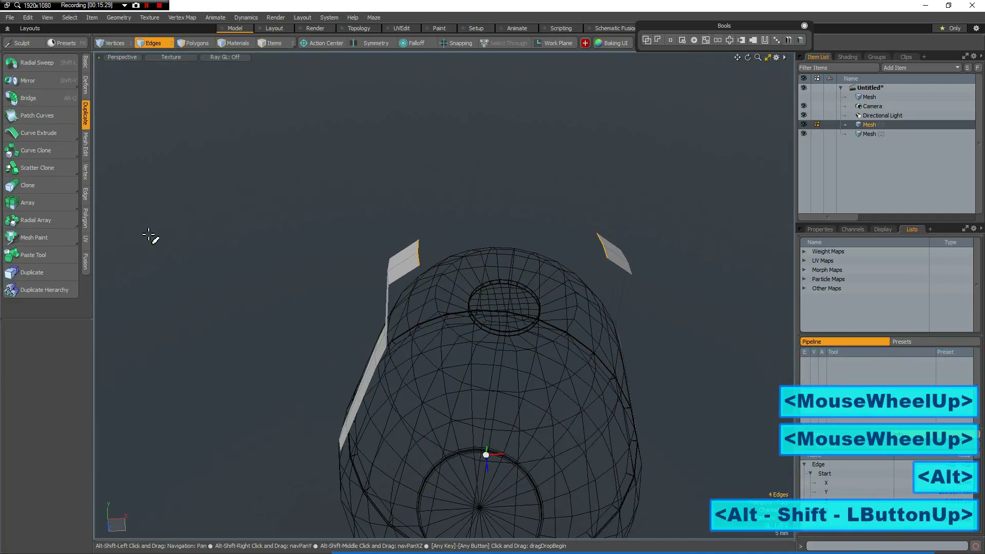
key(alt+q)
click(158, 230)
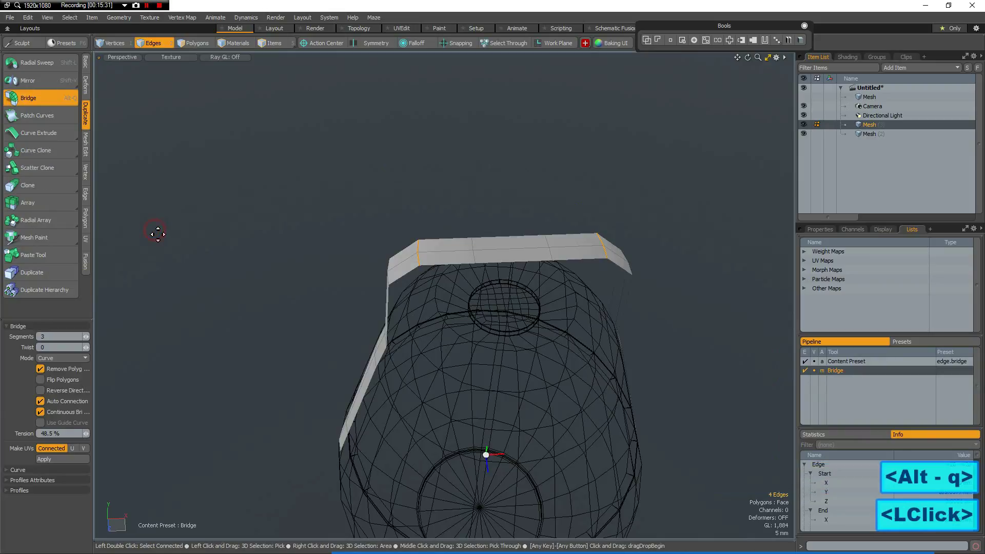
Select the two middle polygons of the bridged handle, raise them slightly, and clear the selection
key(3)
click(507, 242)
alt+drag(510, 294, 512, 274)
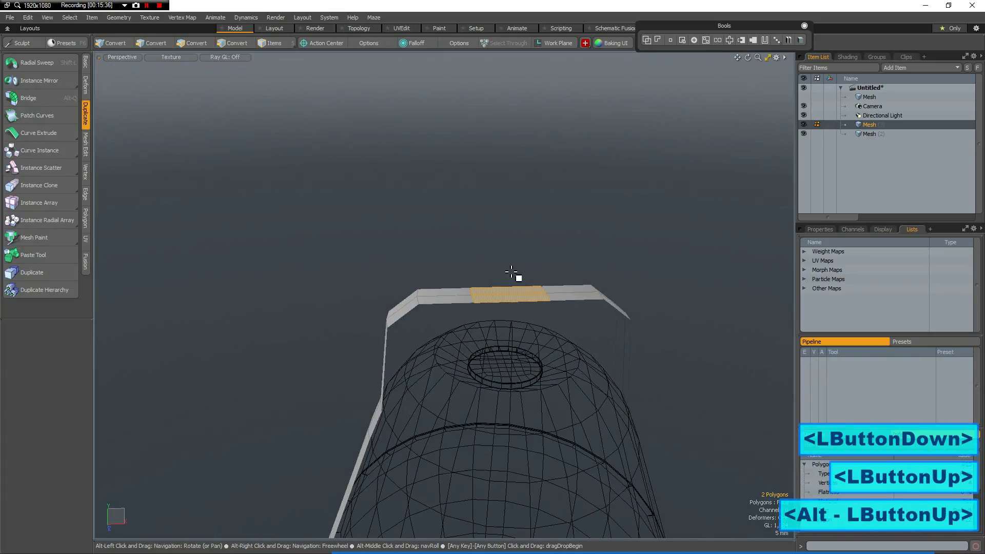
key(w)
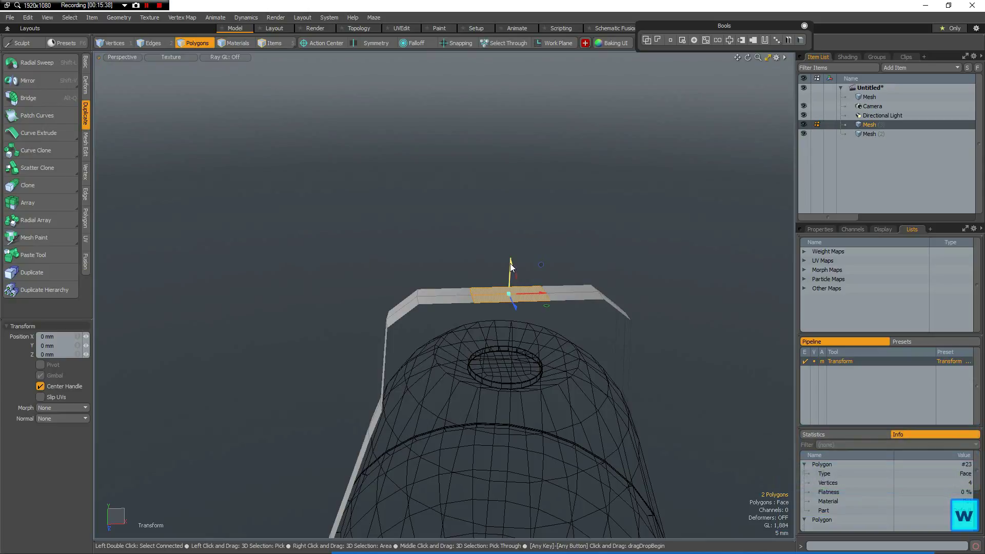
drag(510, 264, 511, 248)
key(Escape)
click(616, 260)
Widen the two middle polygons at the top of the handle along Z by scaling, and clear the selection
alt+drag(479, 352, 623, 264)
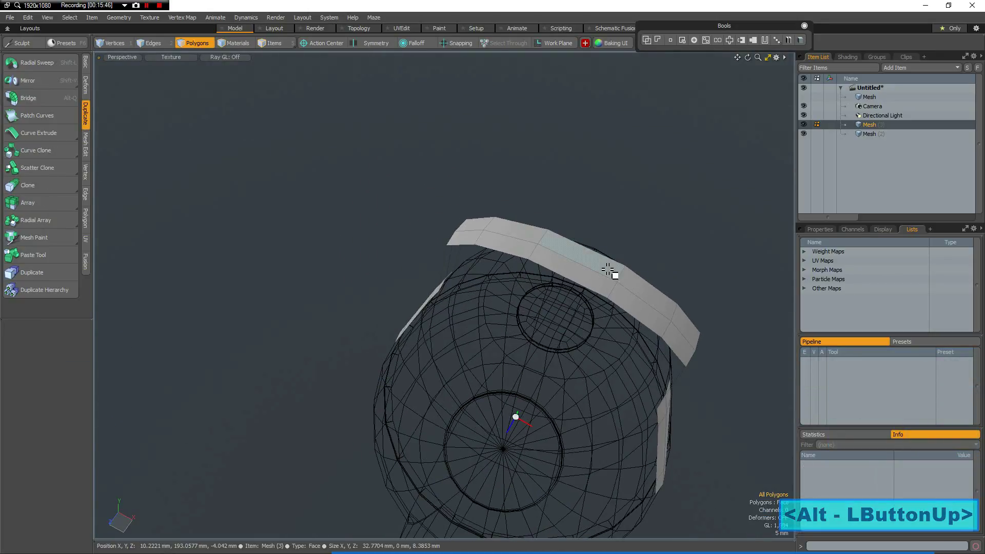
alt+drag(585, 297, 610, 340)
key(r)
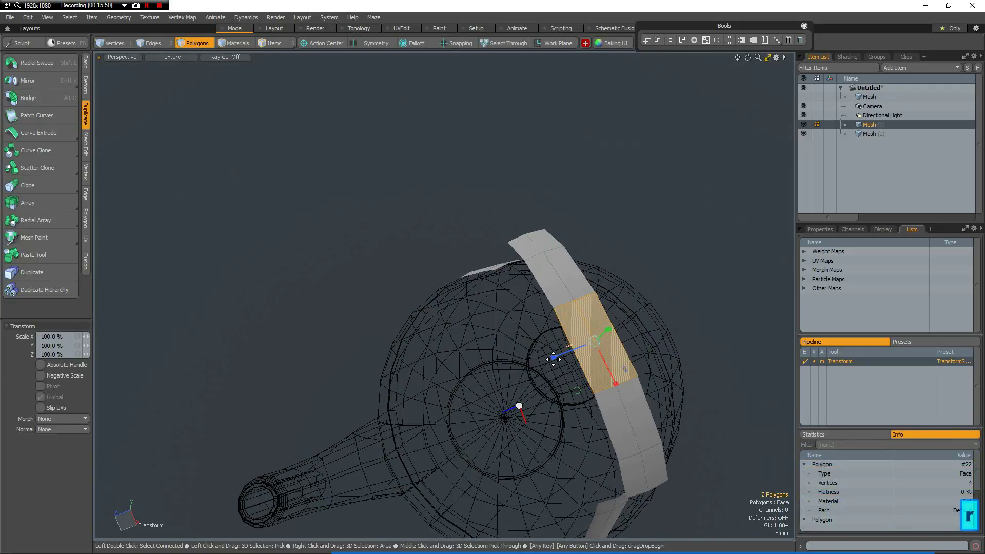
drag(554, 358, 660, 328)
key(space)
click(578, 387)
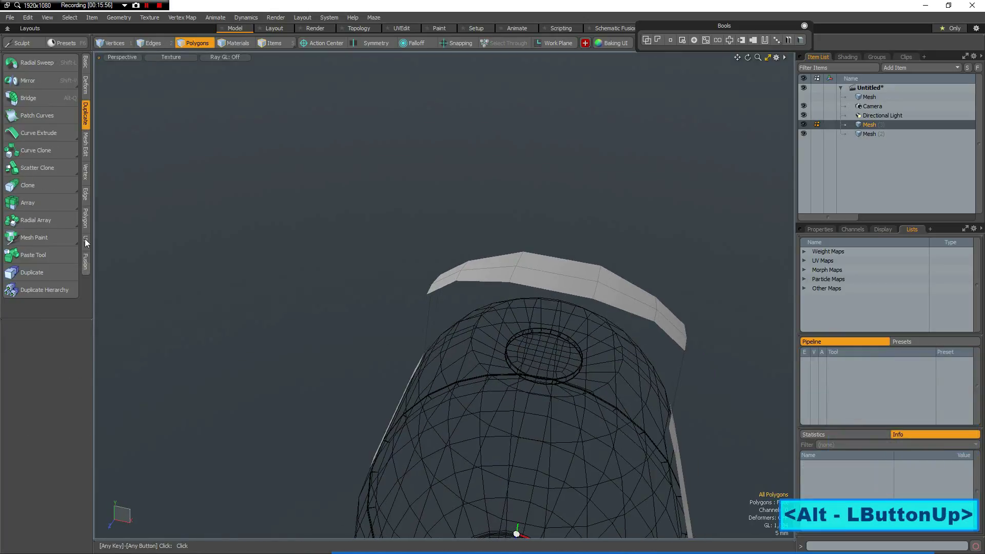
Thicken the handle strip with an offset of 3 mm at 100% scale
click(83, 218)
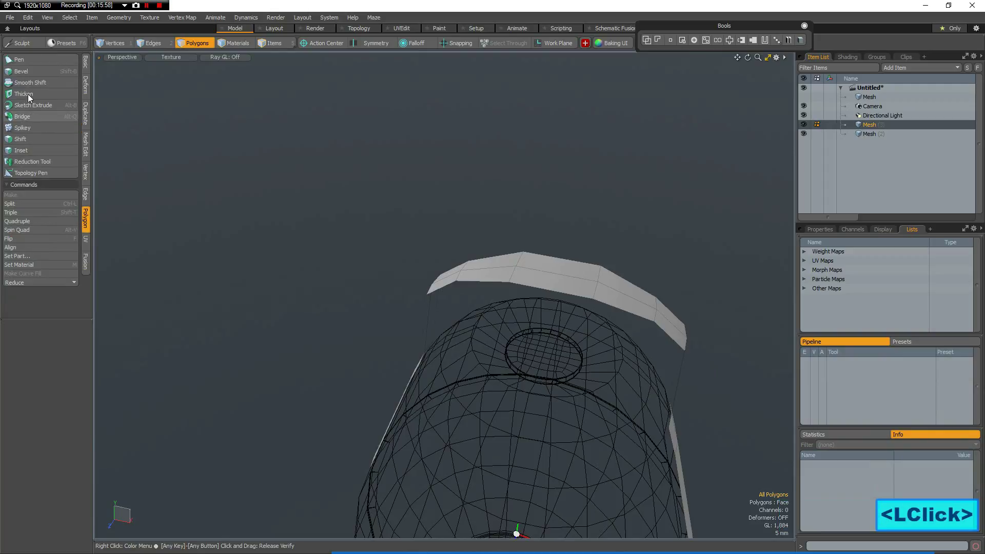
click(28, 94)
click(584, 409)
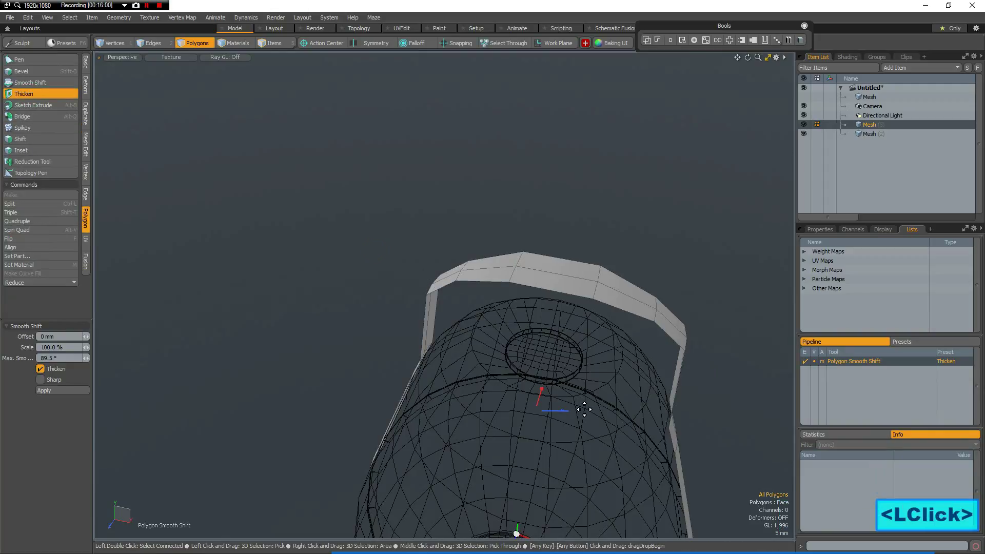
drag(561, 410, 567, 410)
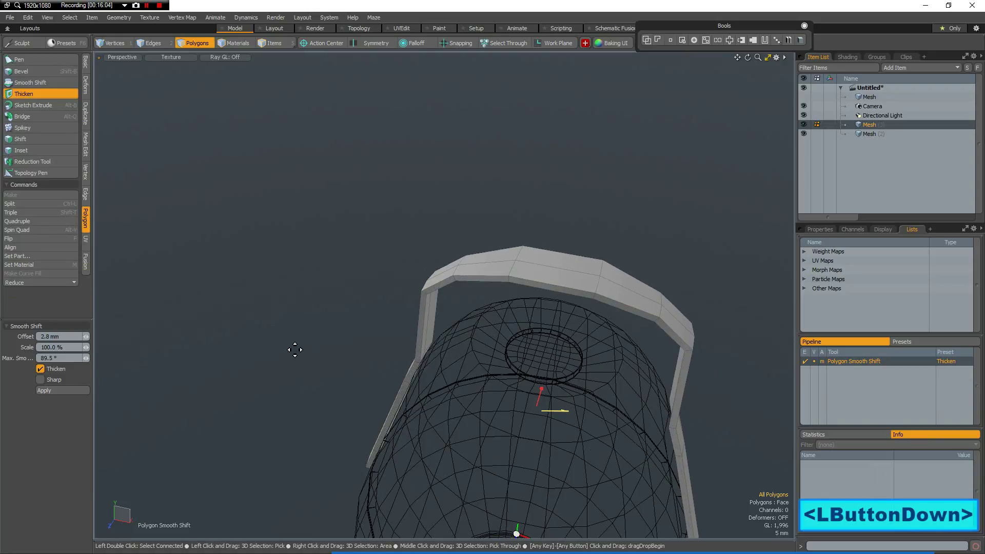
drag(295, 350, 295, 350)
click(64, 337)
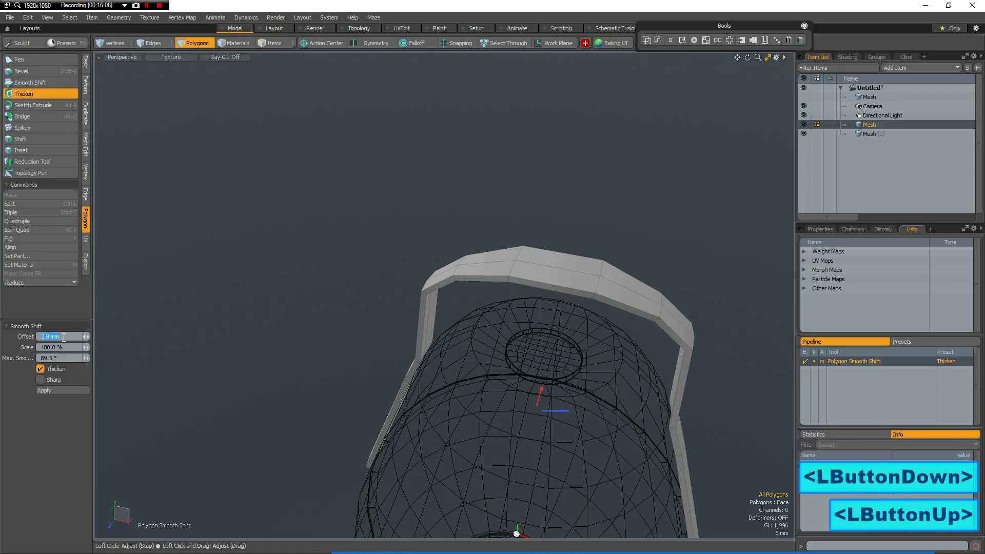
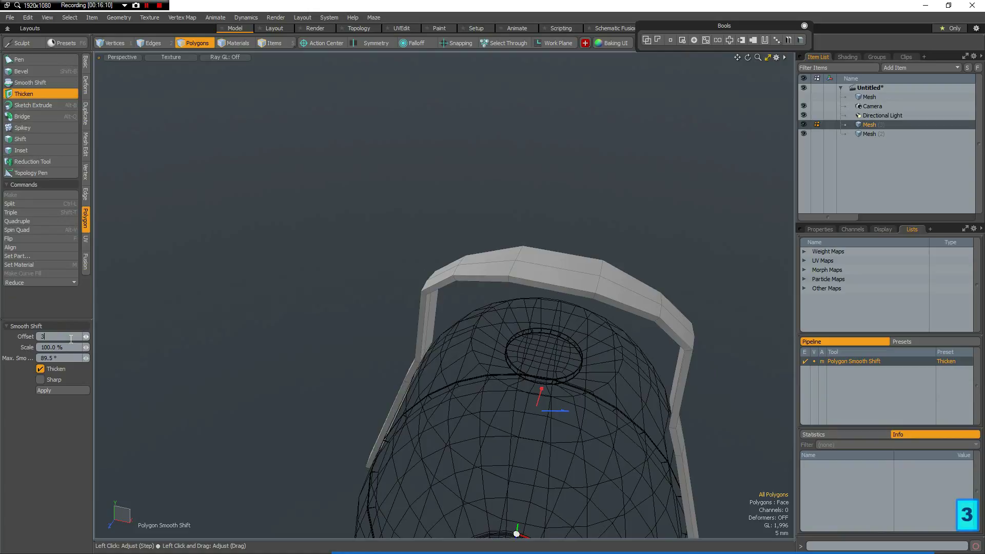
key(Return)
Preview the thickened handle as a subdivision surface and switch it back to plain faces
alt+drag(528, 370, 489, 382)
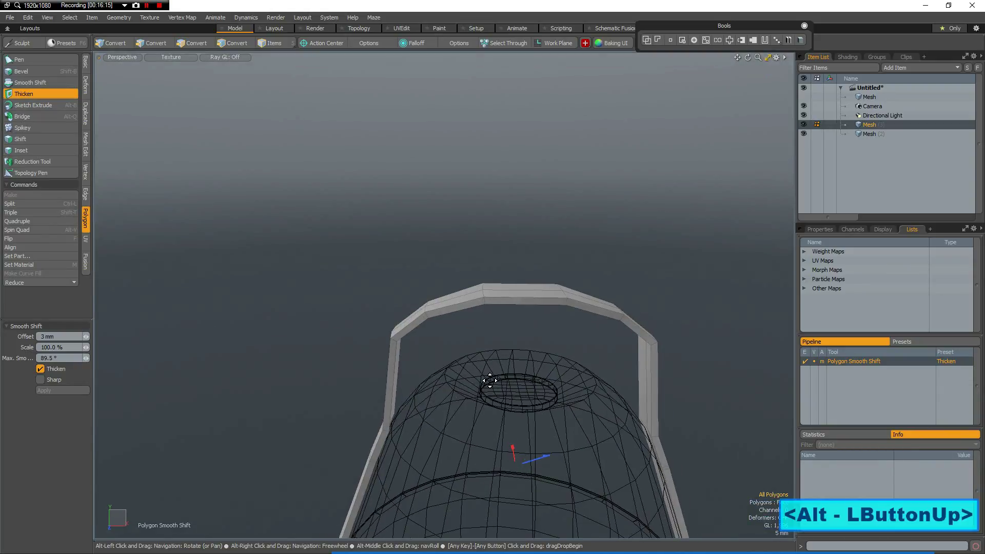
scroll(489, 379, down, 3)
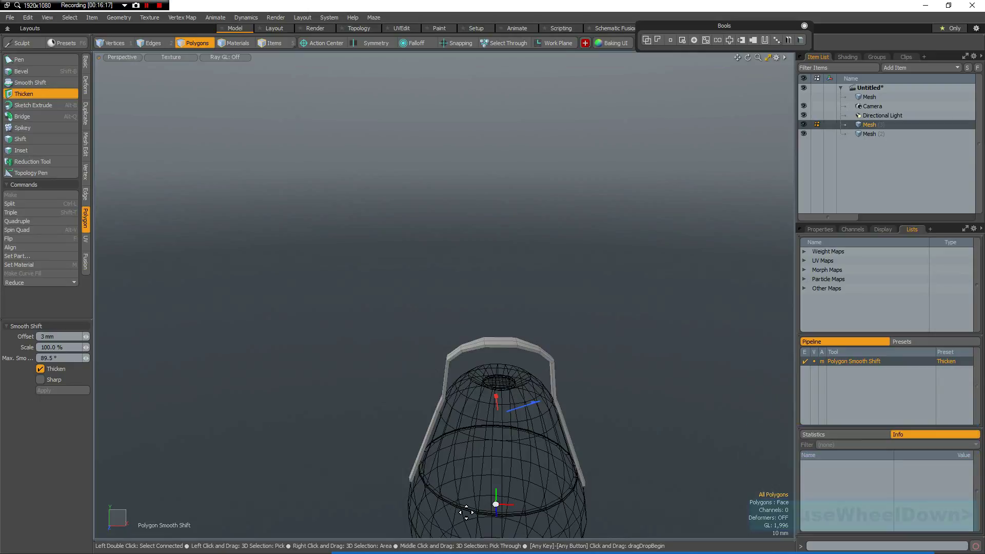
alt+drag(486, 453, 532, 378)
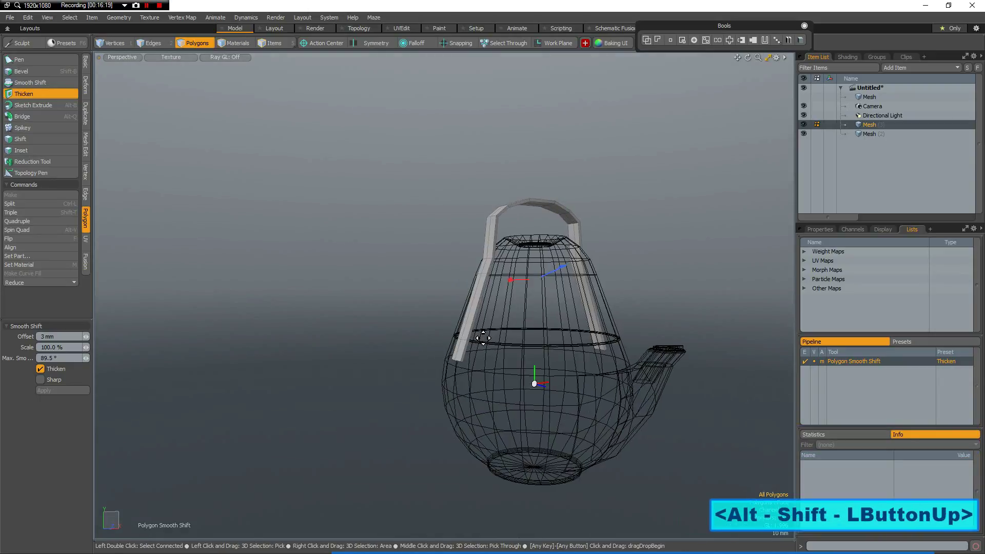
scroll(610, 446, up, 5)
alt+drag(447, 409, 433, 423)
key(Tab)
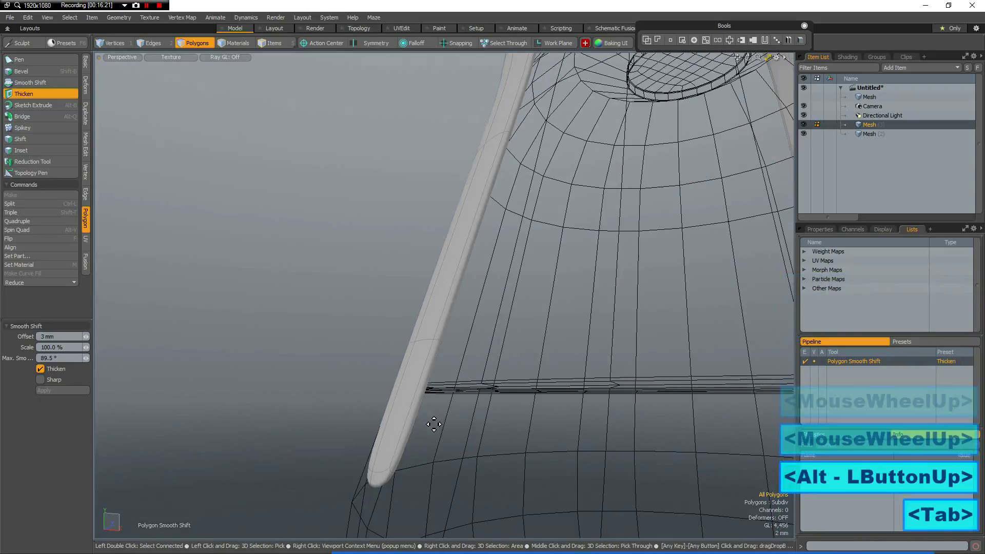
key(Tab)
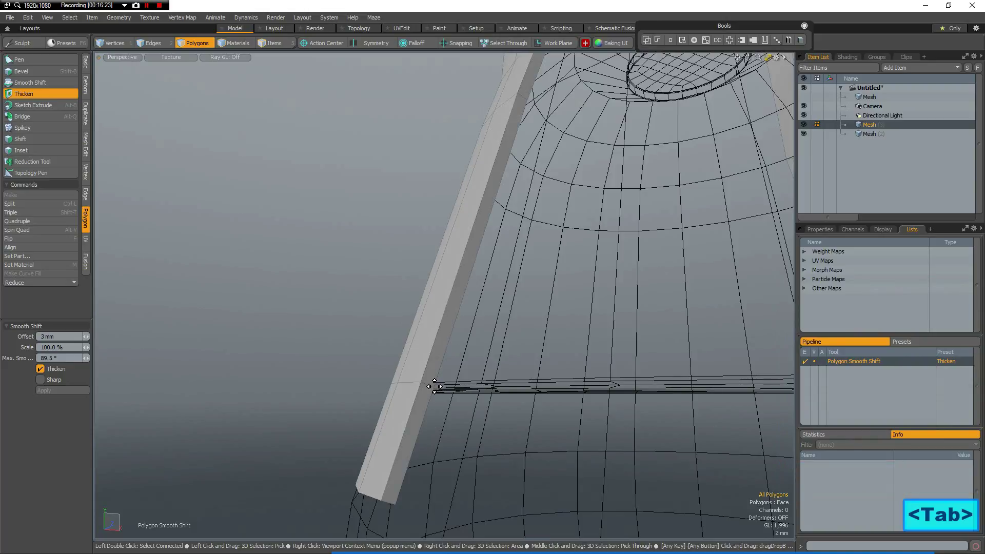
Loop-slice the handle's thin side with two symmetric cuts at about 11.5%, and turn on subdivision for the handle
key(2)
click(428, 390)
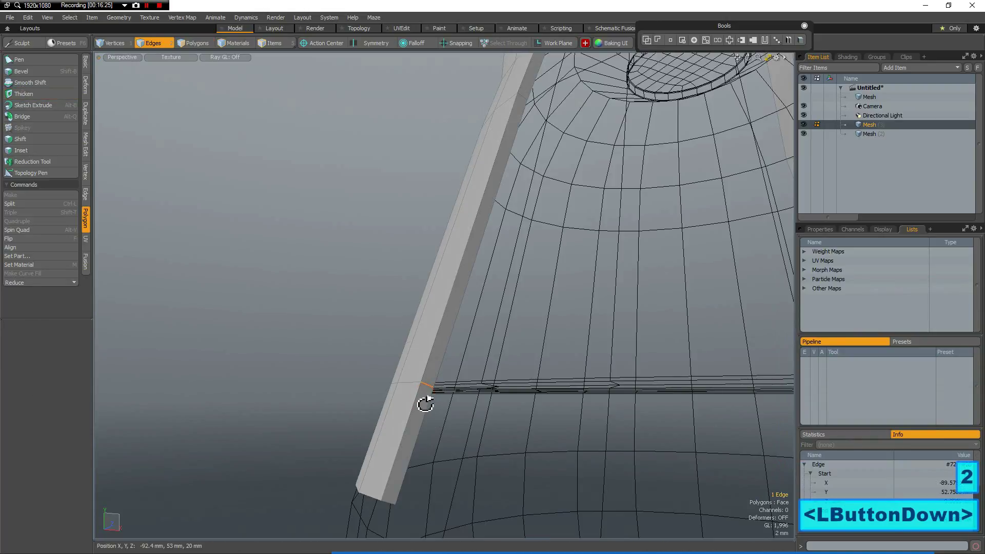
key(alt+c)
scroll(143, 394, up, 1)
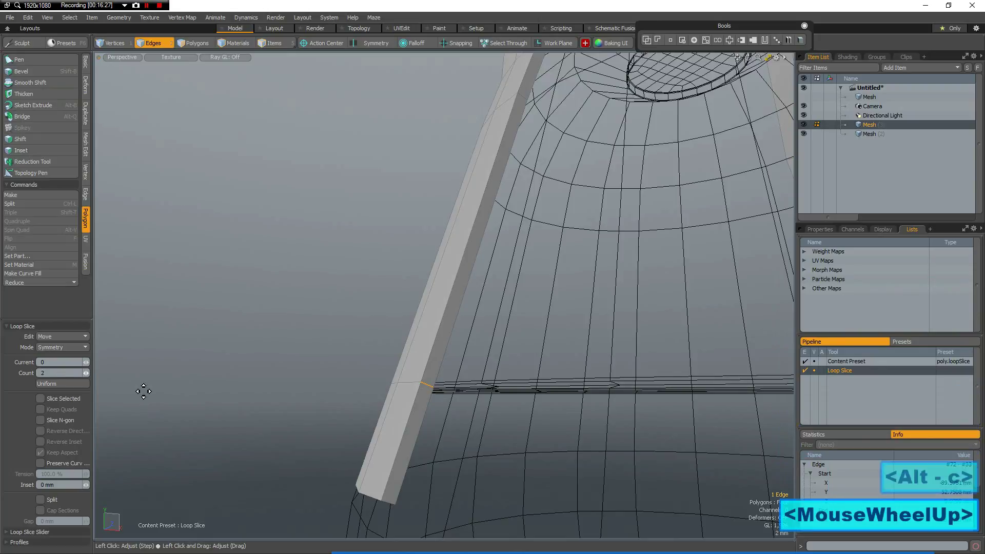
click(458, 415)
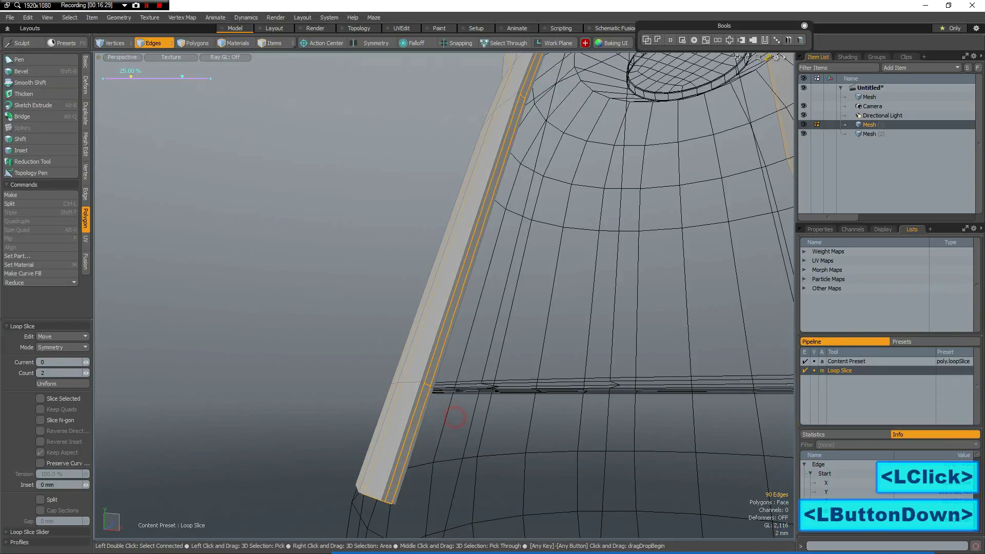
drag(246, 308, 255, 307)
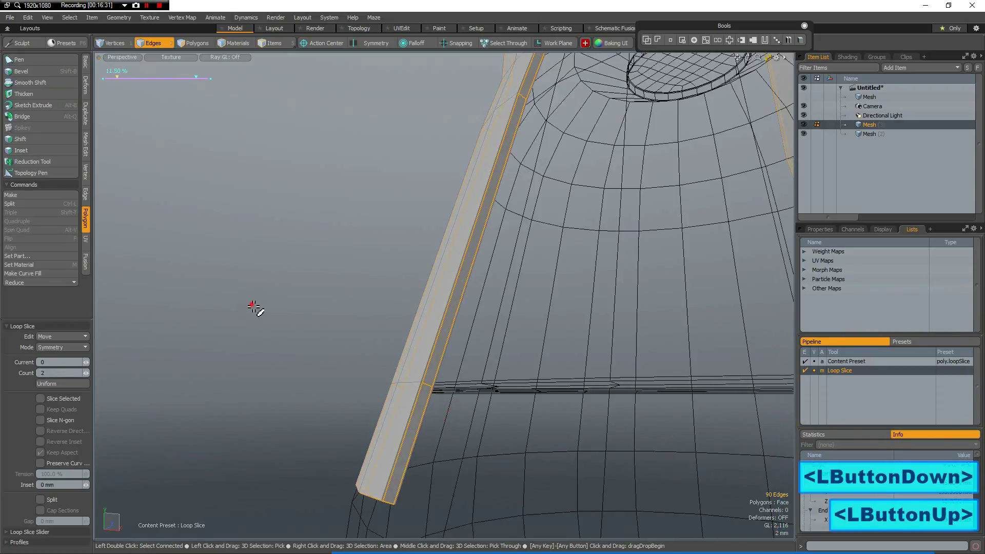
key(space)
click(257, 308)
key(Tab)
Rotate the handle 90° about the vertical axis in the top view so it lines up with the spout, and turn off its subdivision
scroll(513, 382, down, 3)
alt+drag(574, 363, 465, 380)
alt+drag(555, 359, 451, 352)
key(1)
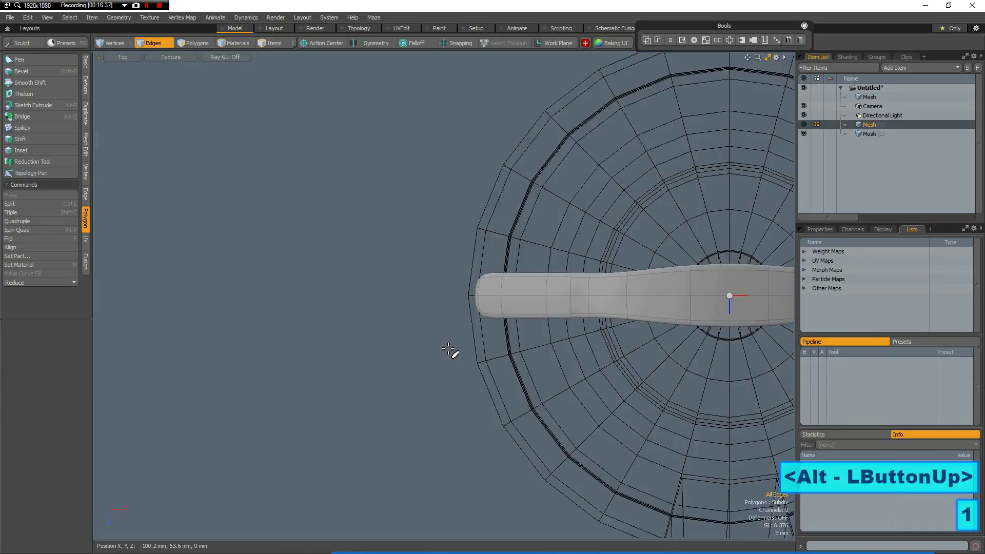
alt+drag(533, 405, 385, 398)
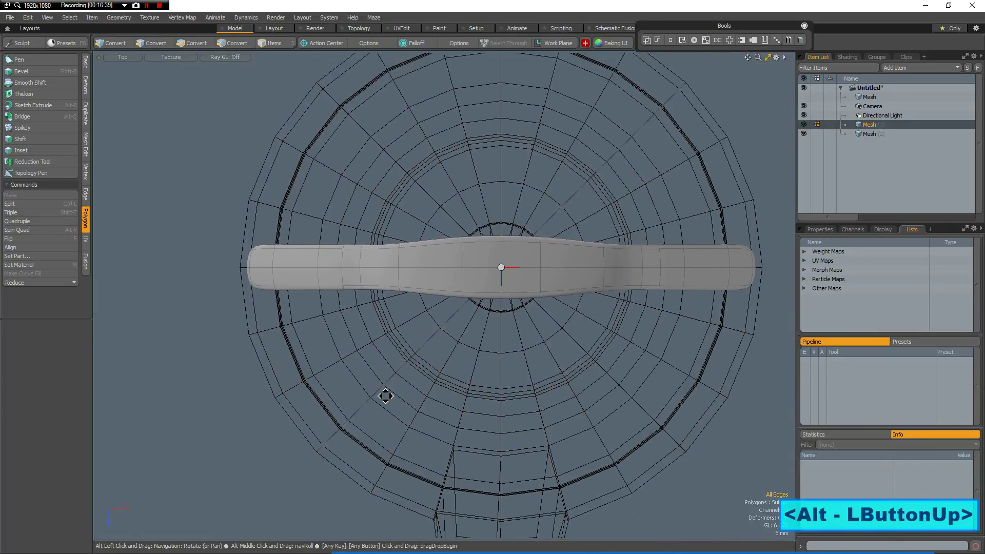
key(e)
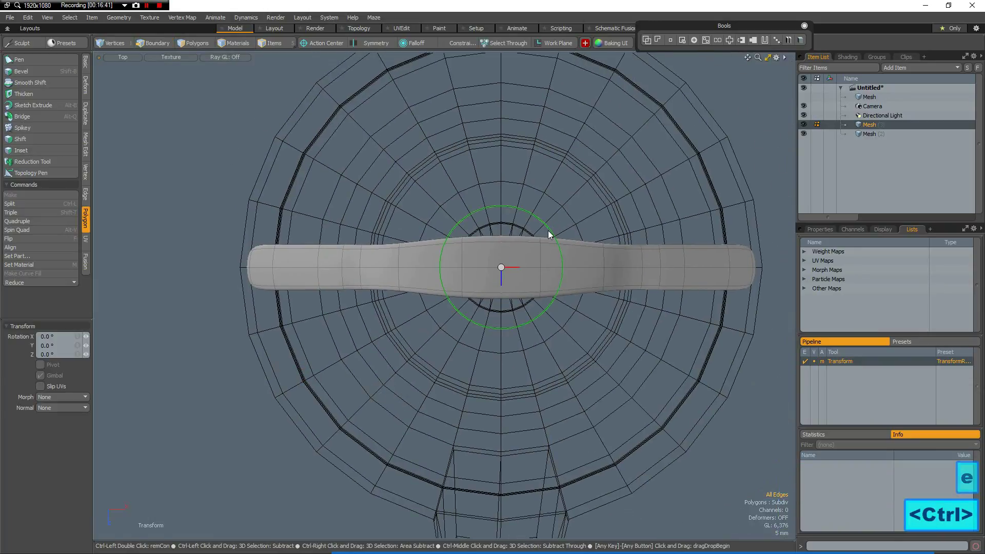
ctrl+drag(549, 232, 546, 310)
key(Tab)
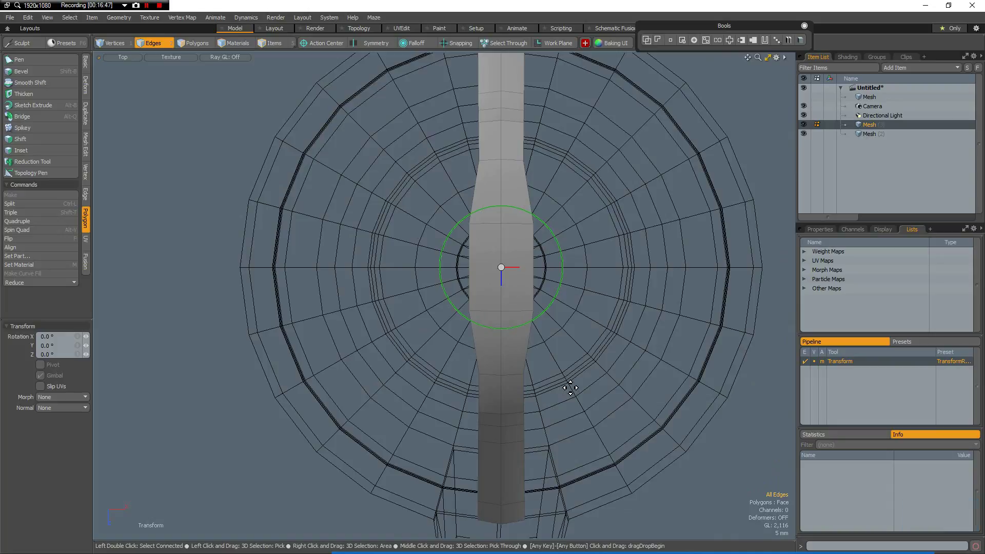
Cut the handle out of its own mesh item, paste it into the pot's mesh, and clear the selection
key(ctrl+x)
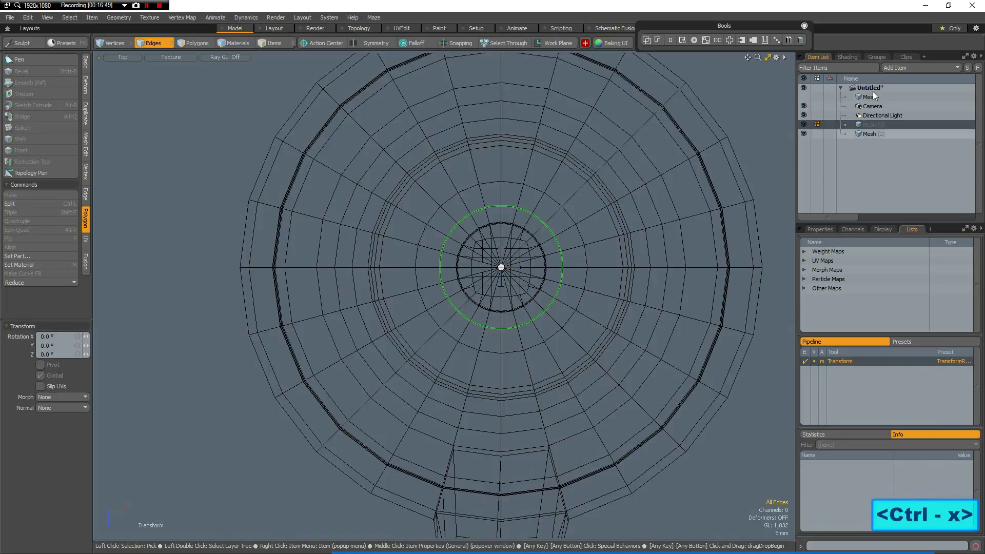
click(870, 134)
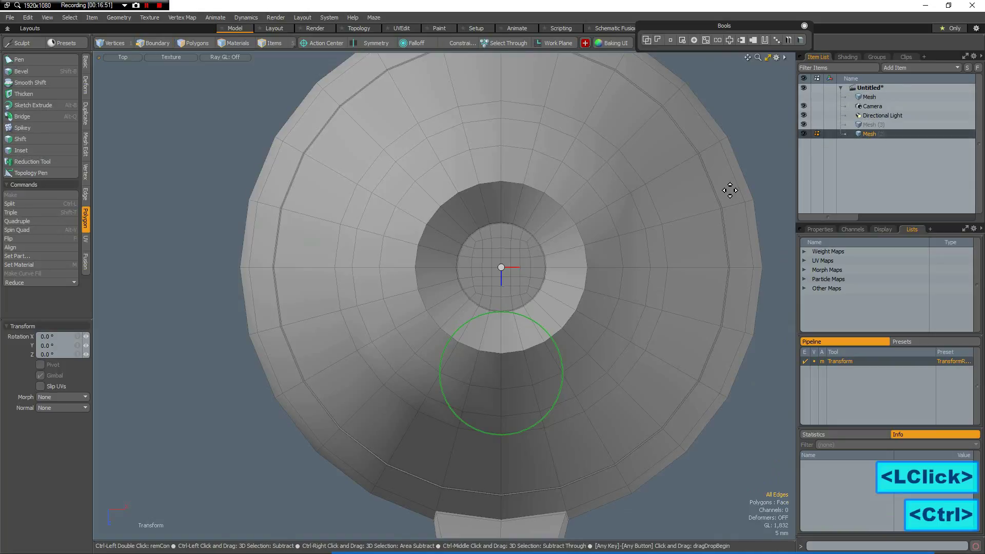
key(ctrl+v)
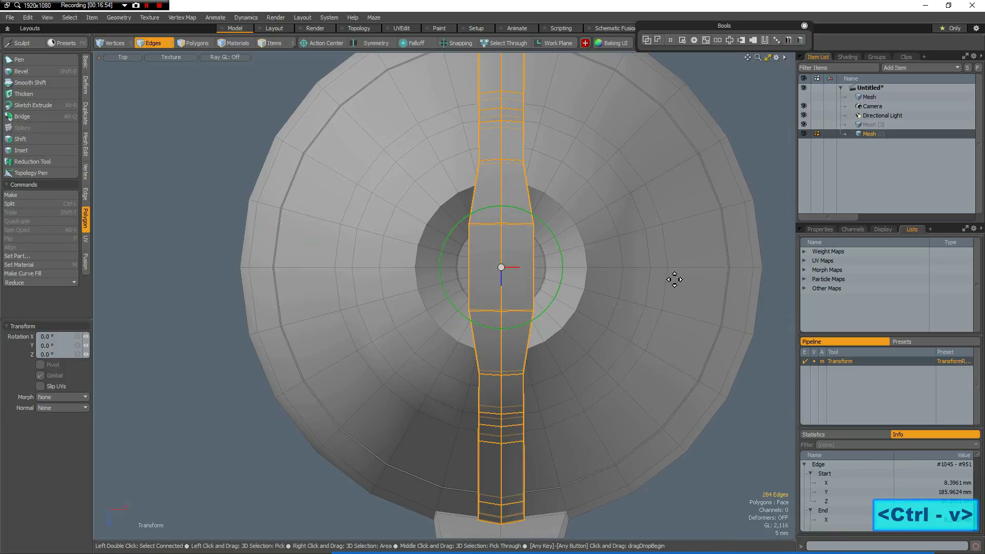
key(Escape)
key(Escape)
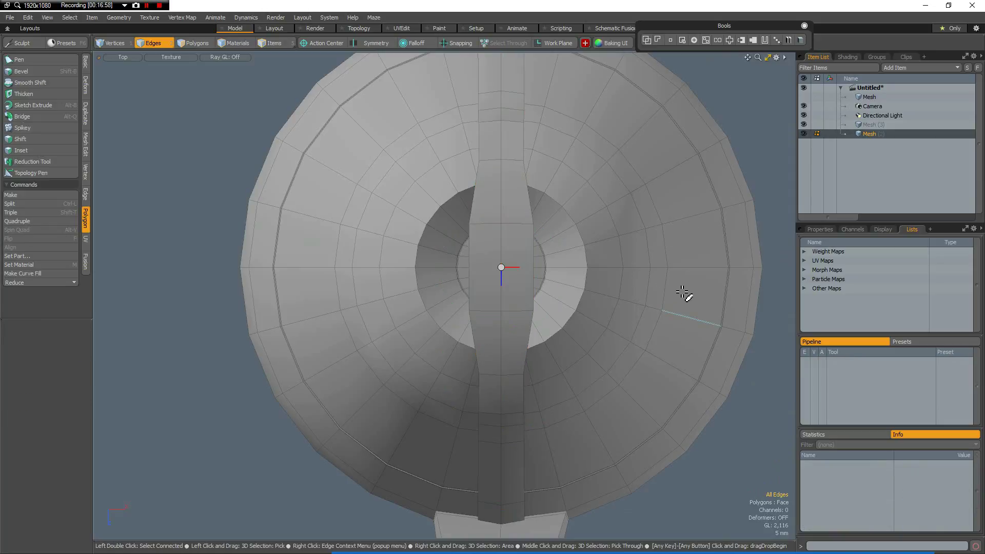
Turn on subdivision for the combined teapot in the perspective view and inspect it from several angles
key(ctrl+space)
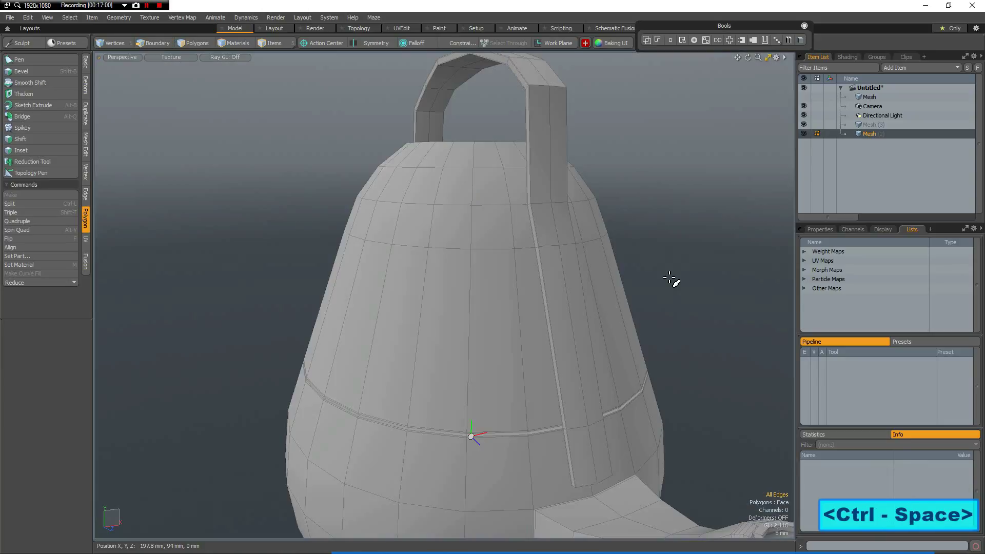
alt+drag(514, 301, 418, 290)
scroll(417, 287, down, 2)
key(Tab)
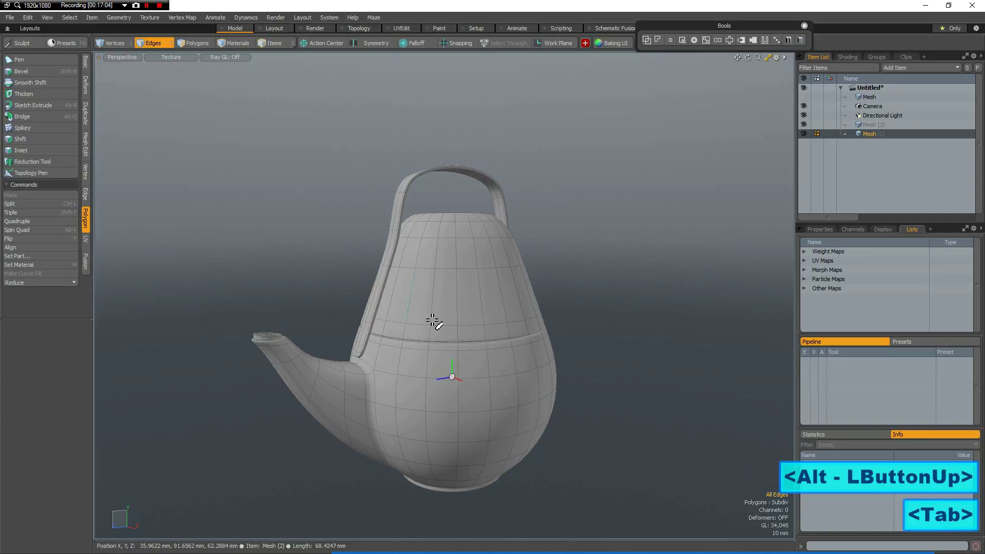
alt+drag(407, 341, 509, 240)
alt+drag(509, 241, 494, 341)
scroll(543, 251, up, 2)
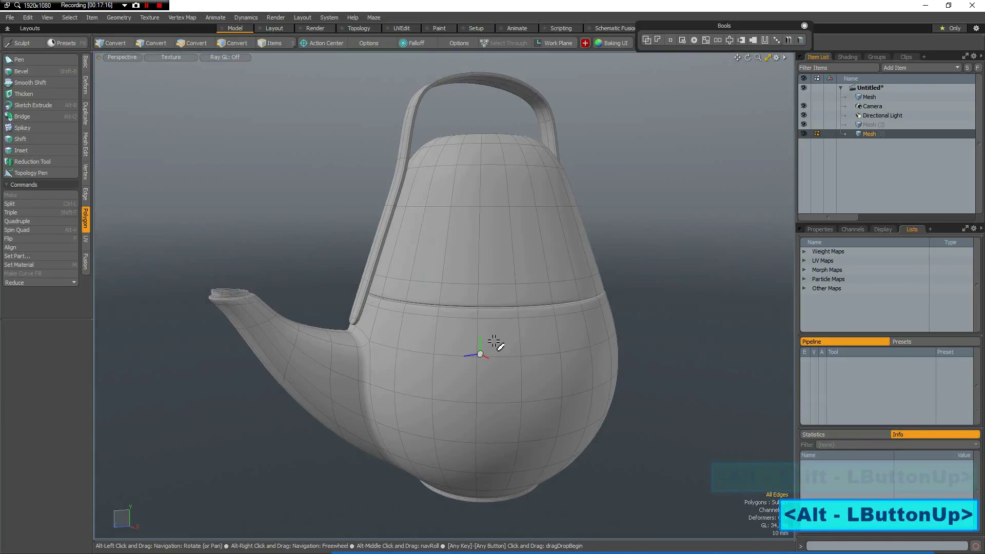
Add a unit plane as a new mesh item to serve as the ground
click(85, 66)
shift+click(30, 87)
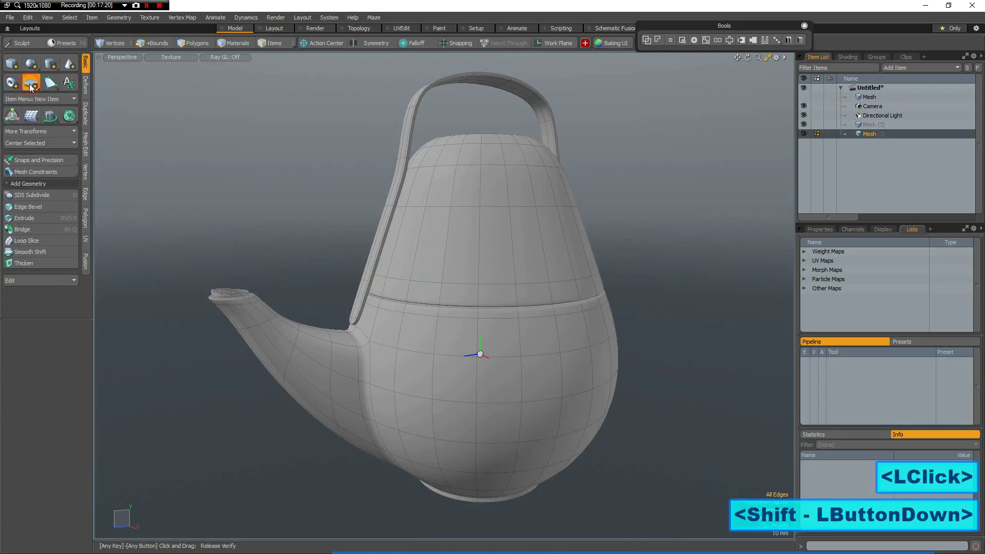
key(2)
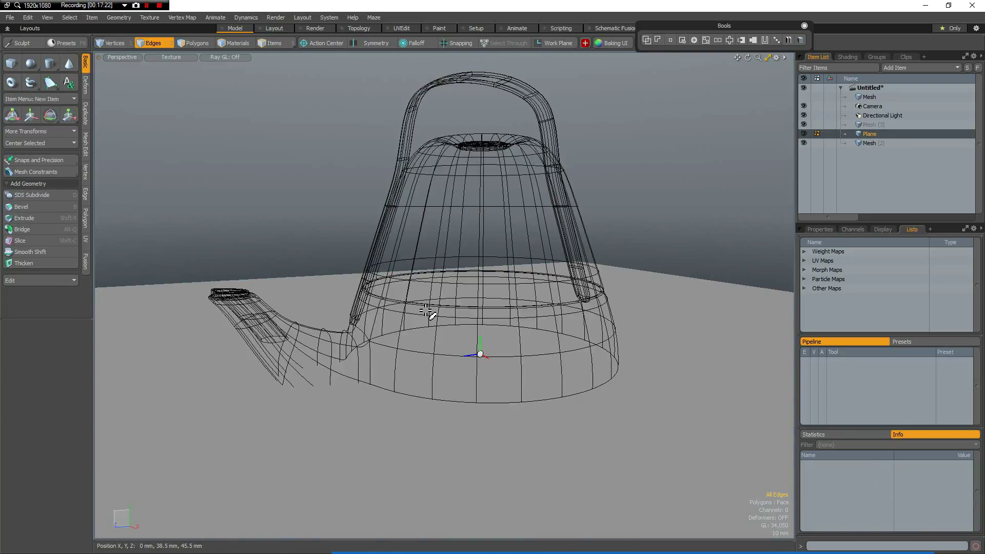
Move the ground plane 91.5 mm down along Y to the underside of the teapot's base in the right view
key(KP_3)
scroll(547, 259, down, 1)
scroll(602, 361, down, 1)
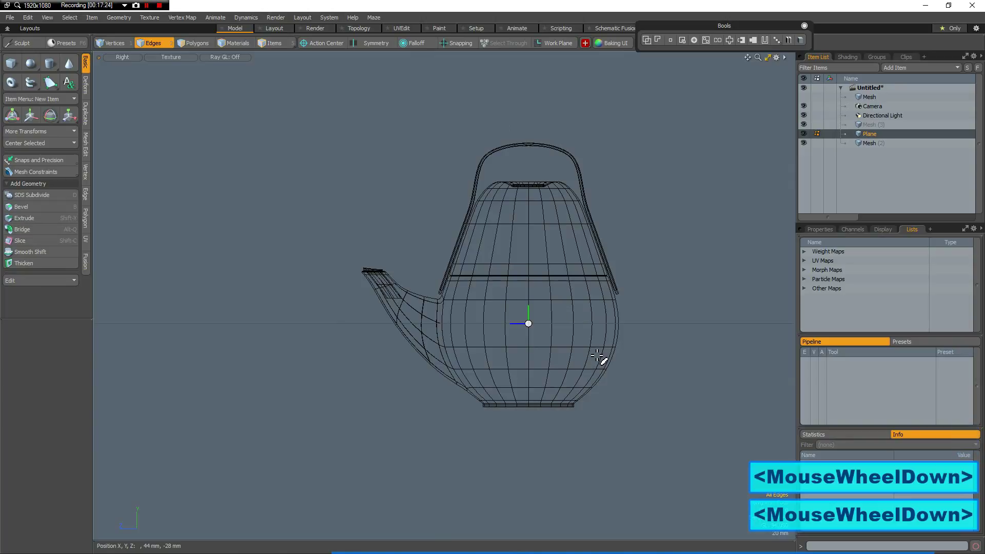
scroll(591, 361, up, 1)
key(w)
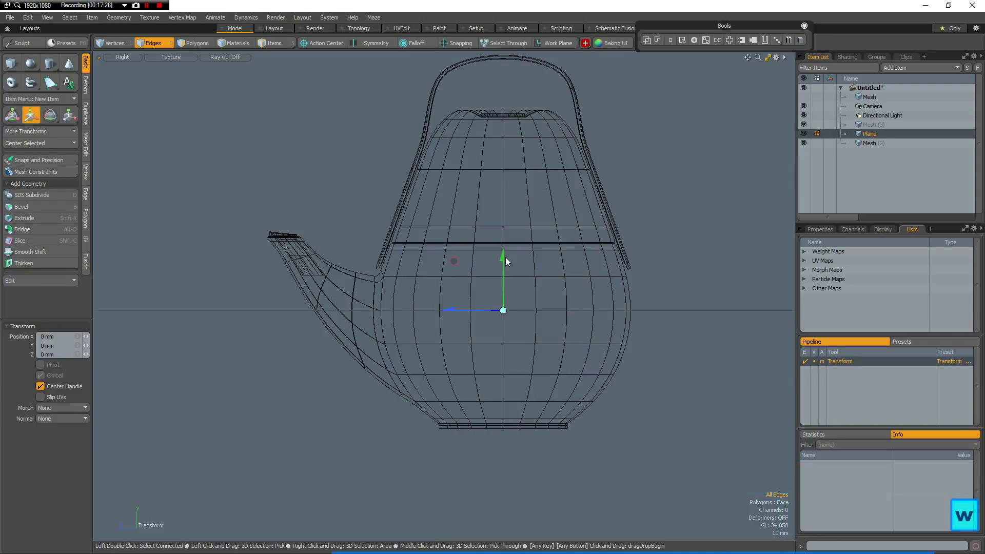
drag(503, 258, 503, 287)
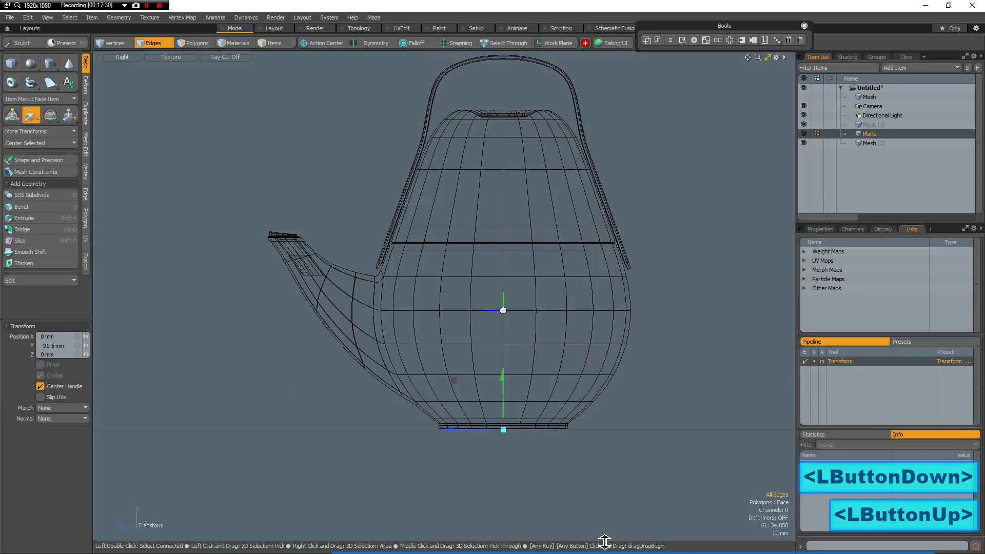
Assign a new material named Plane to the ground plane, keeping the default colour, diffuse and specular settings
text(m)
text(Pl)
text(an)
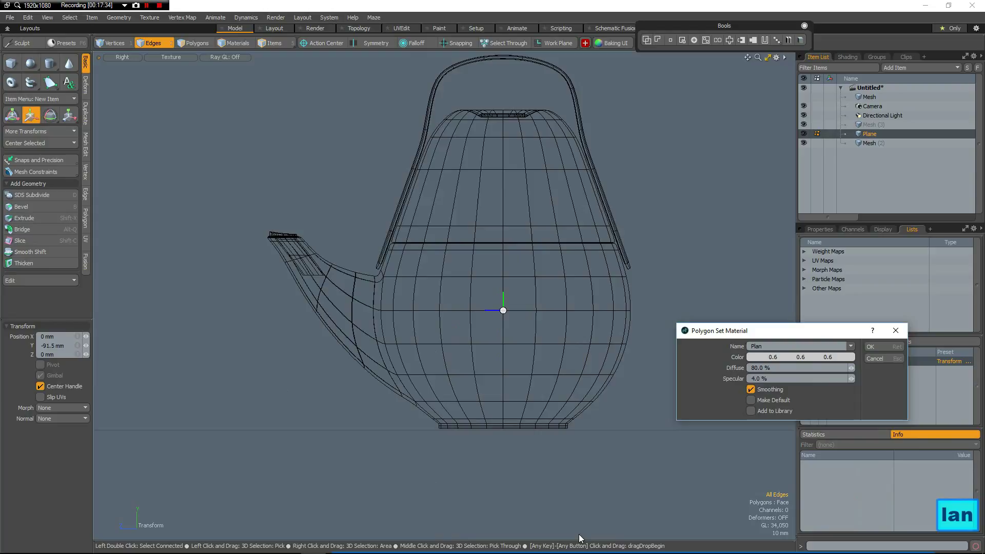
text(e)
key(Return)
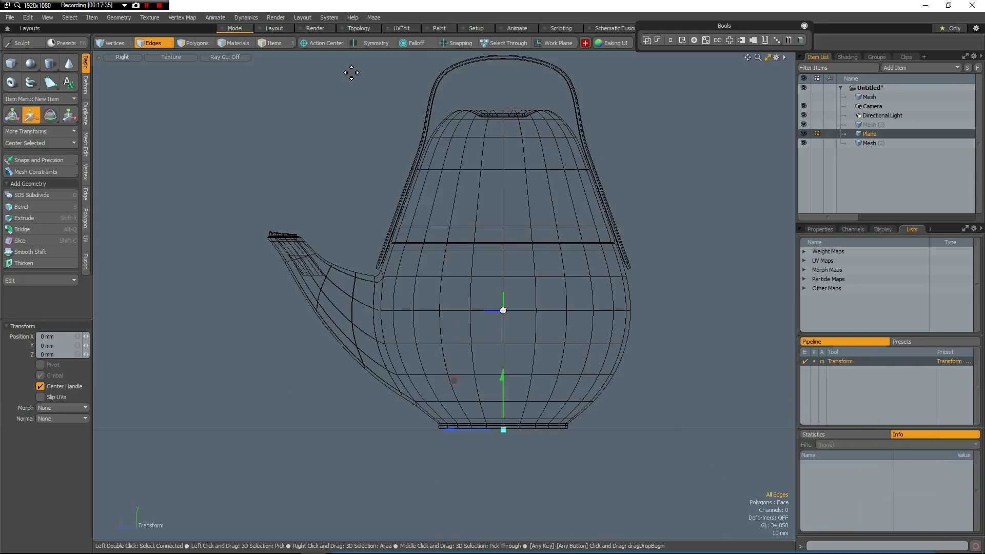
Add the Studio 01 environment preset from the Studio environments to the scene
click(313, 28)
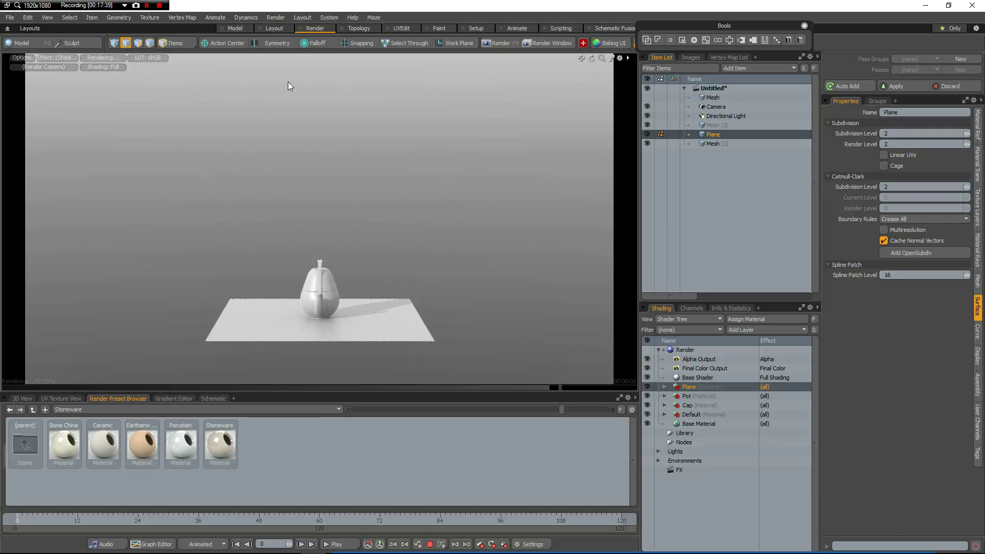
click(273, 29)
scroll(333, 468, down, 8)
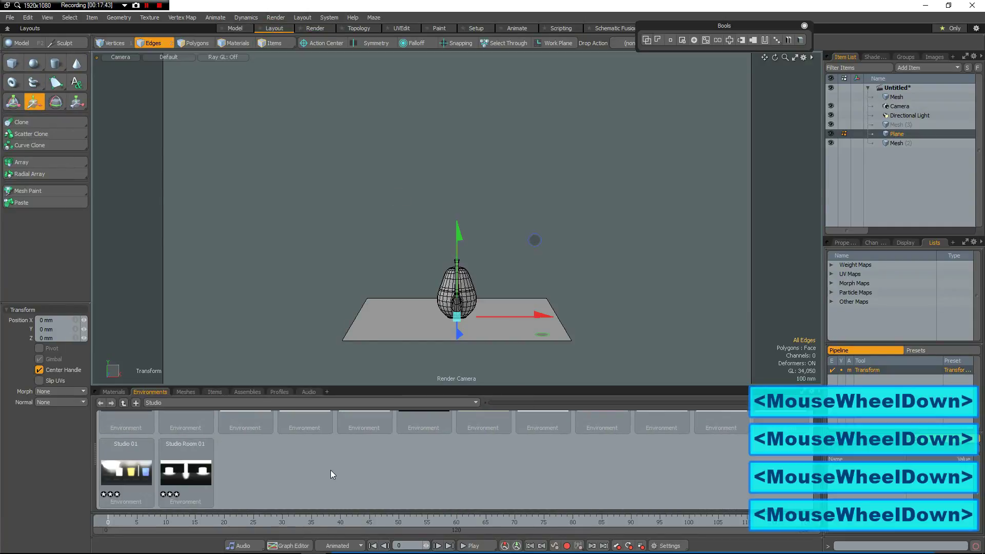
double_click(134, 475)
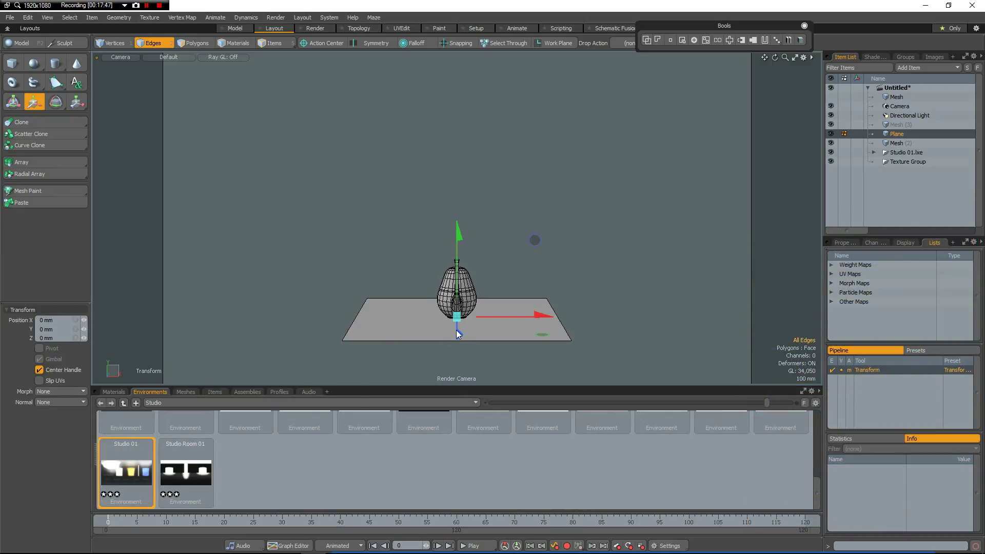
Reposition the render camera for a close, slightly elevated three-quarter view of the teapot with its spout towards the viewer
scroll(457, 333, up, 2)
alt+shift+drag(480, 352, 467, 272)
scroll(467, 272, up, 1)
scroll(467, 272, up, 10)
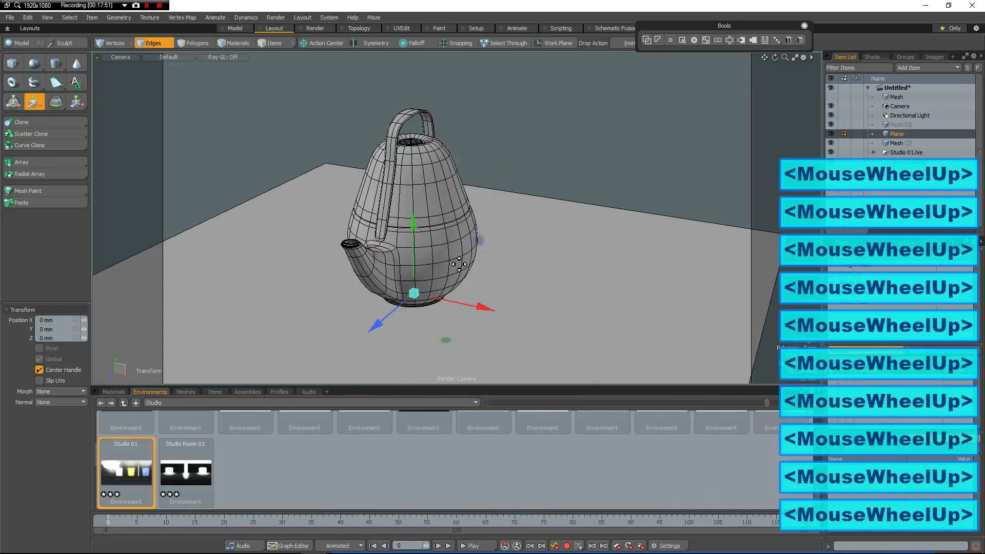
alt+shift+drag(513, 295, 572, 310)
scroll(557, 315, up, 1)
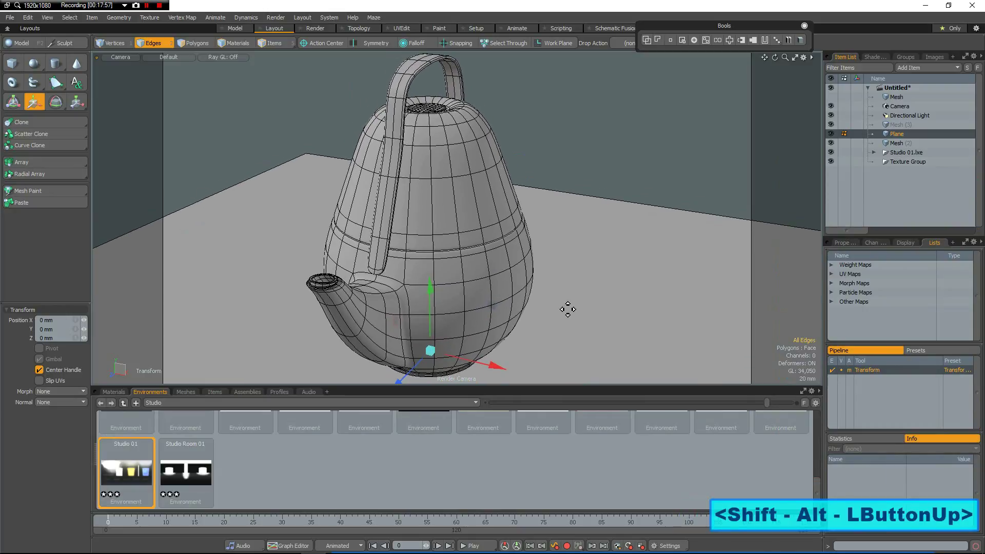
Apply the Stoneware material preset to the Pot material group and select the preset's material layer in the shader tree
click(322, 27)
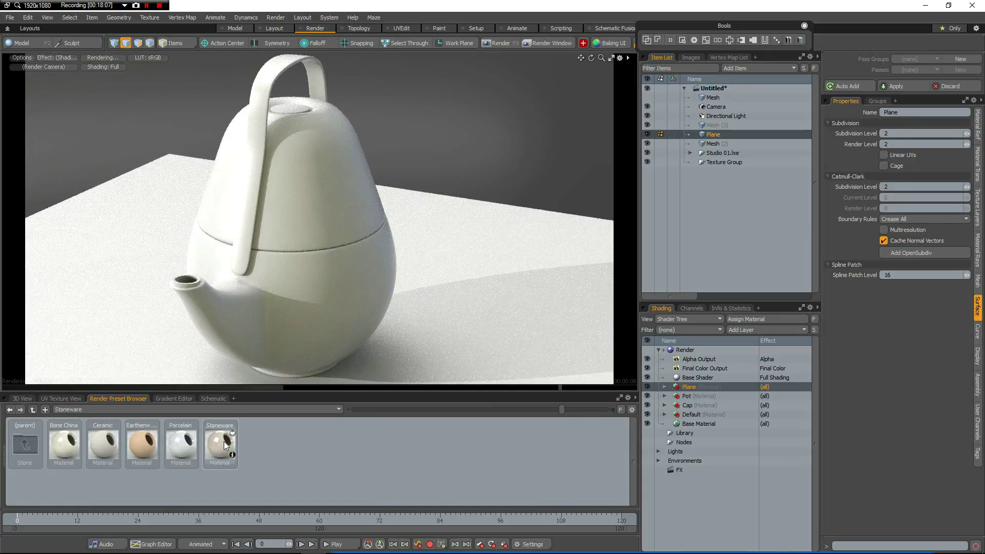
drag(214, 443, 647, 429)
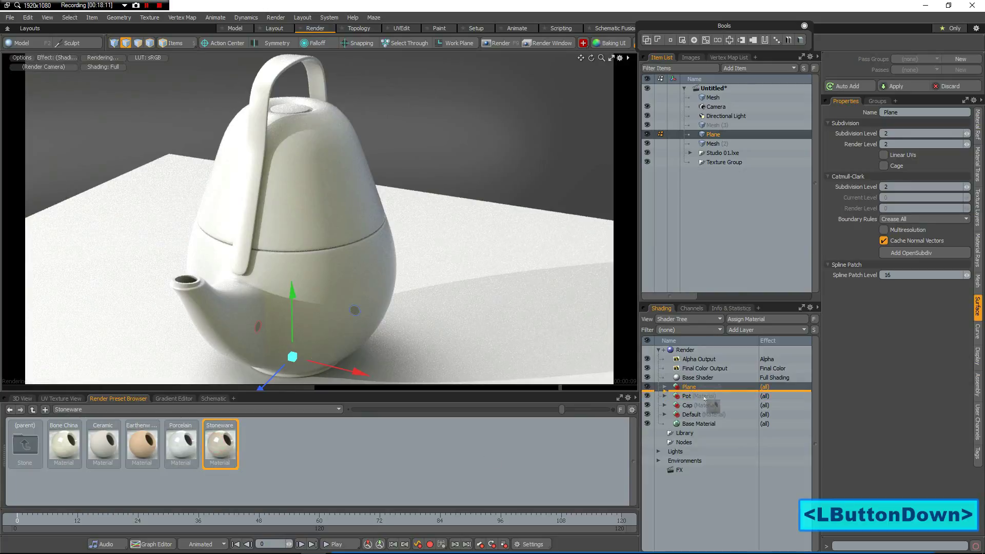
drag(705, 398, 704, 398)
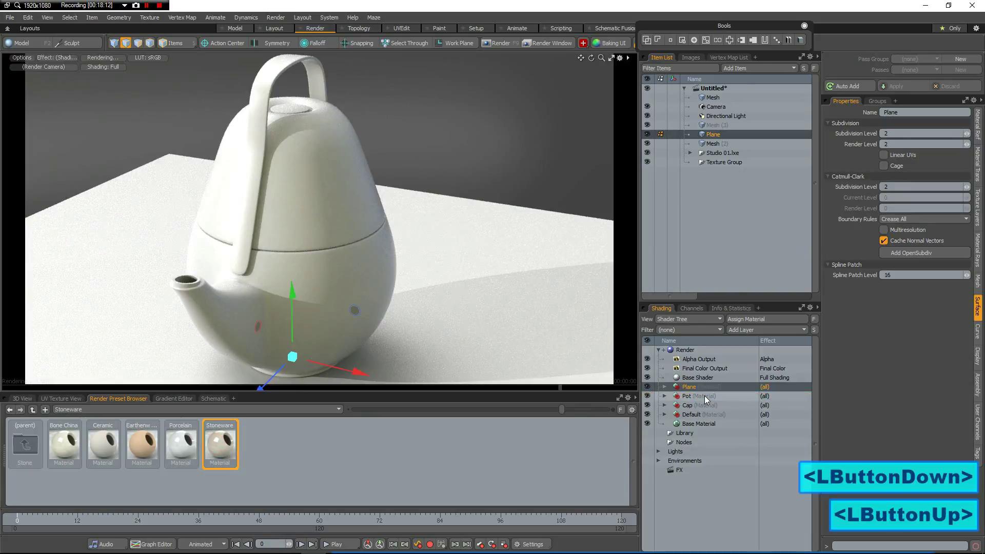
click(664, 396)
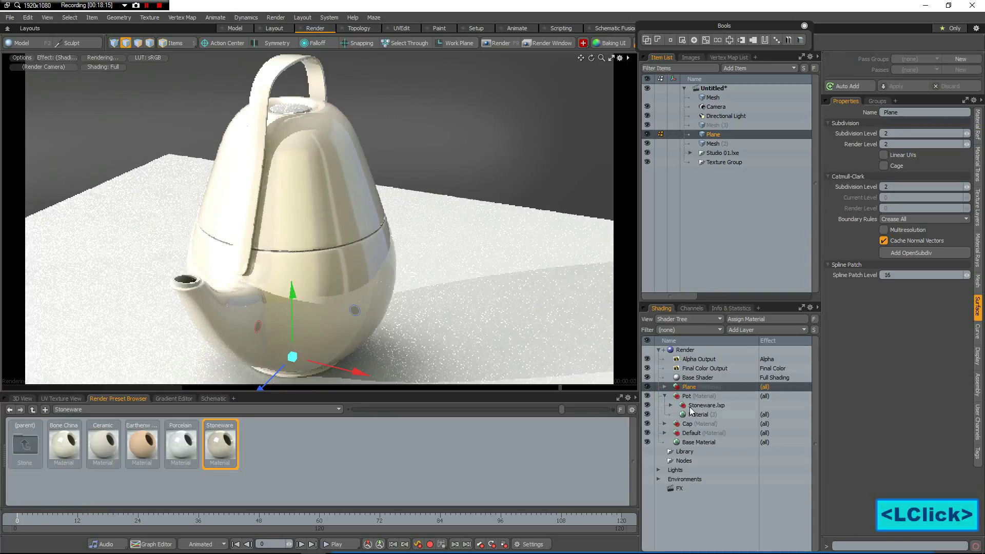
click(671, 406)
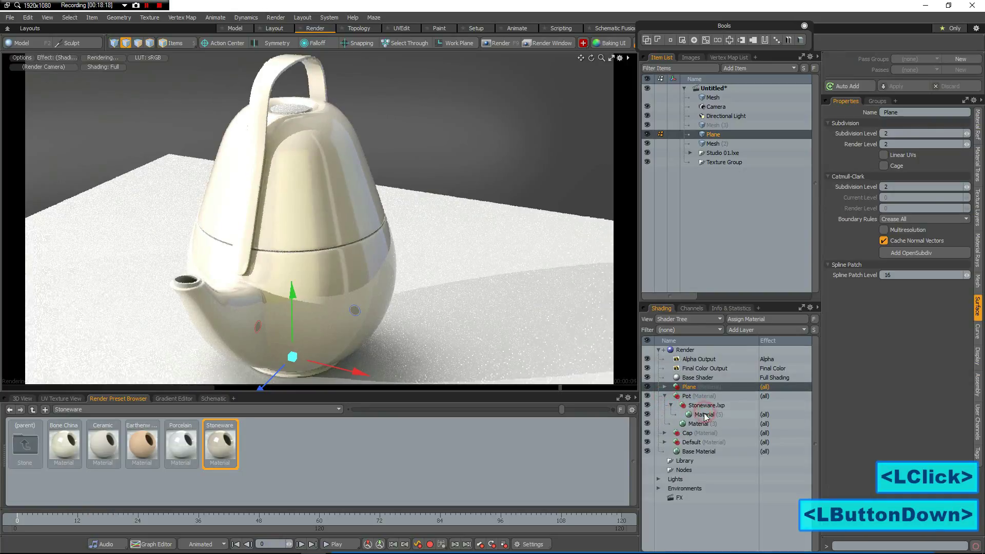
click(704, 415)
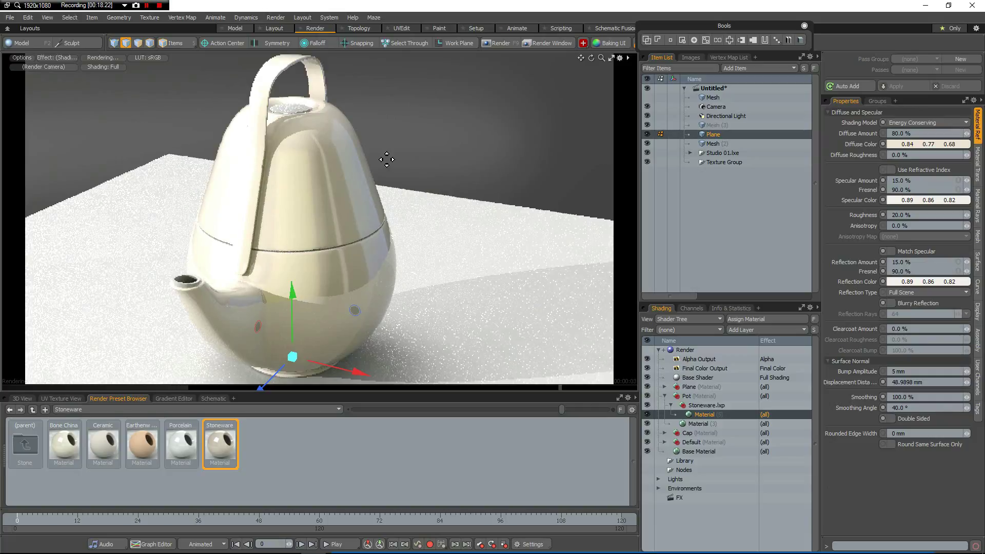
Select all polygons of the teapot's carrying handle and assign them a new material named Grip, keeping the default colour, diffuse and specular settings
click(237, 28)
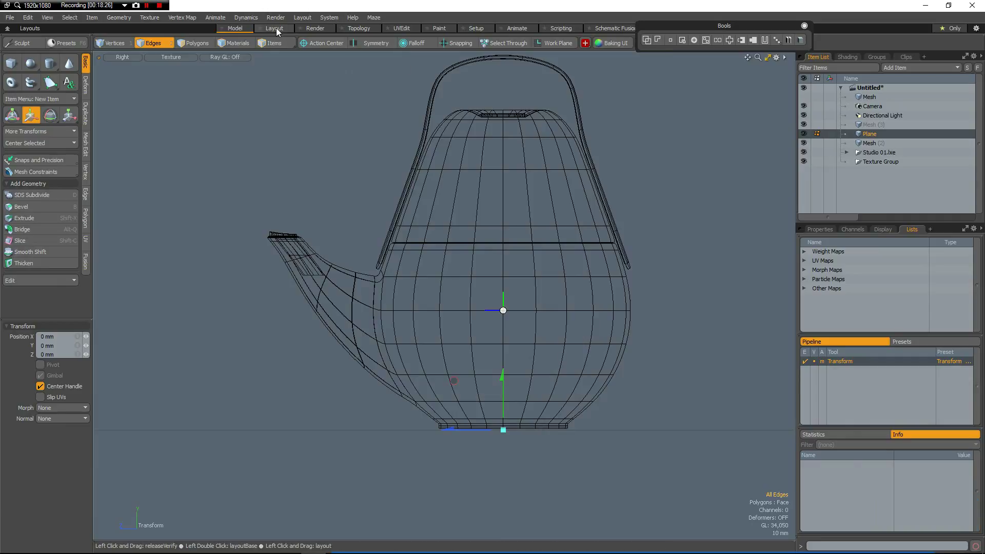
click(870, 143)
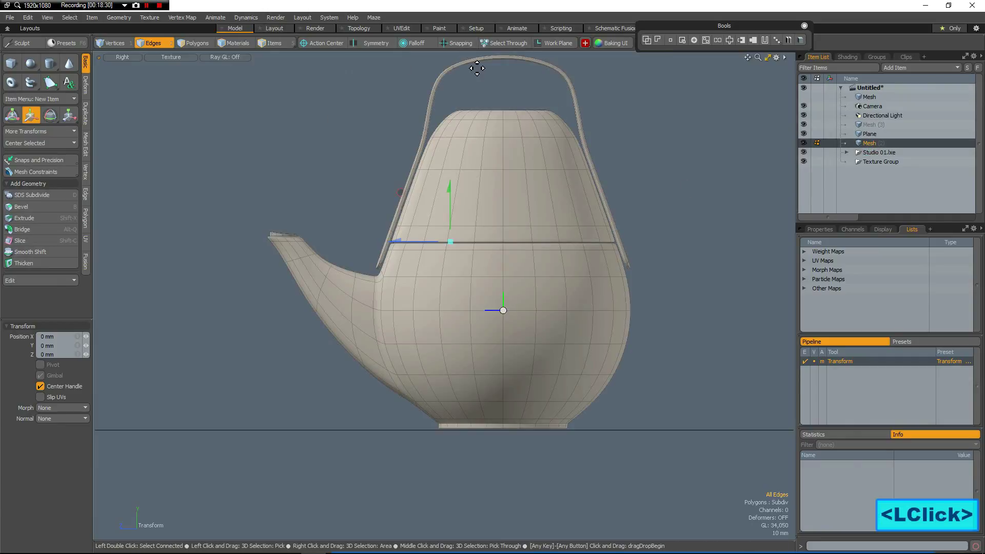
key(space)
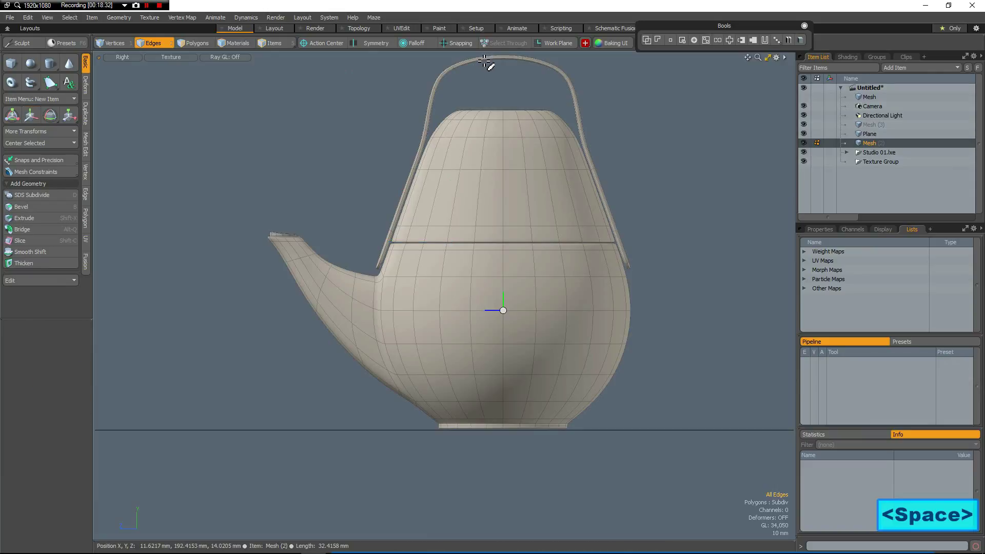
key(3)
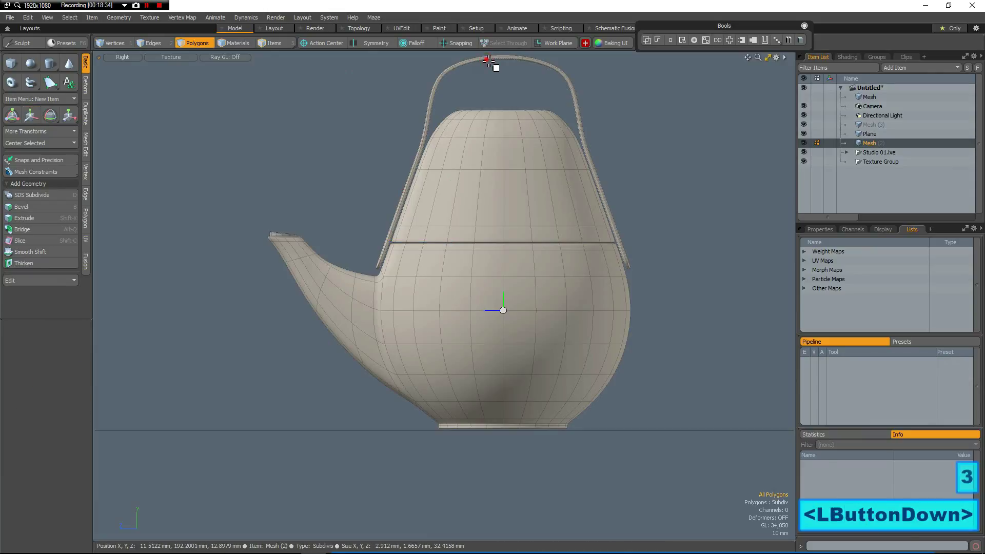
double_click(490, 60)
text(m)
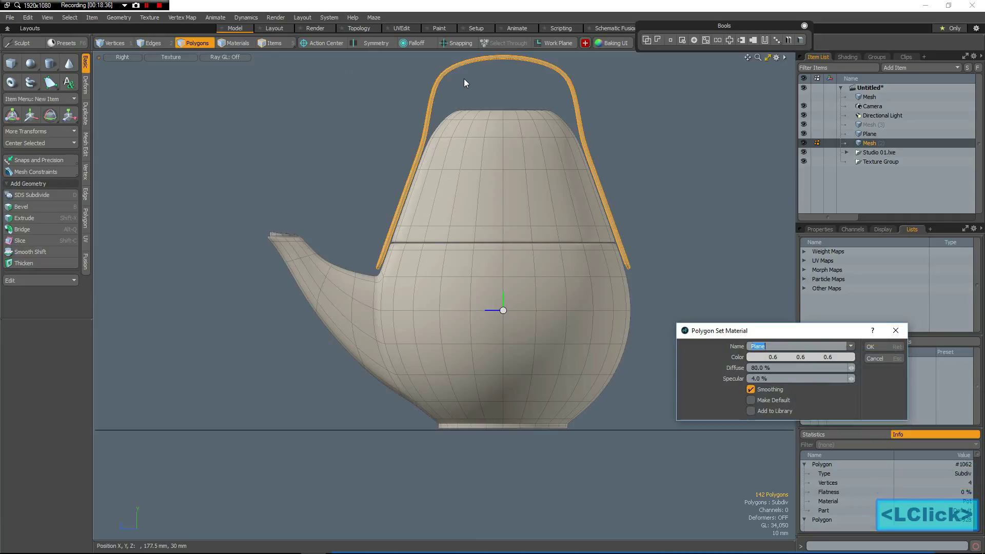
text(Grip)
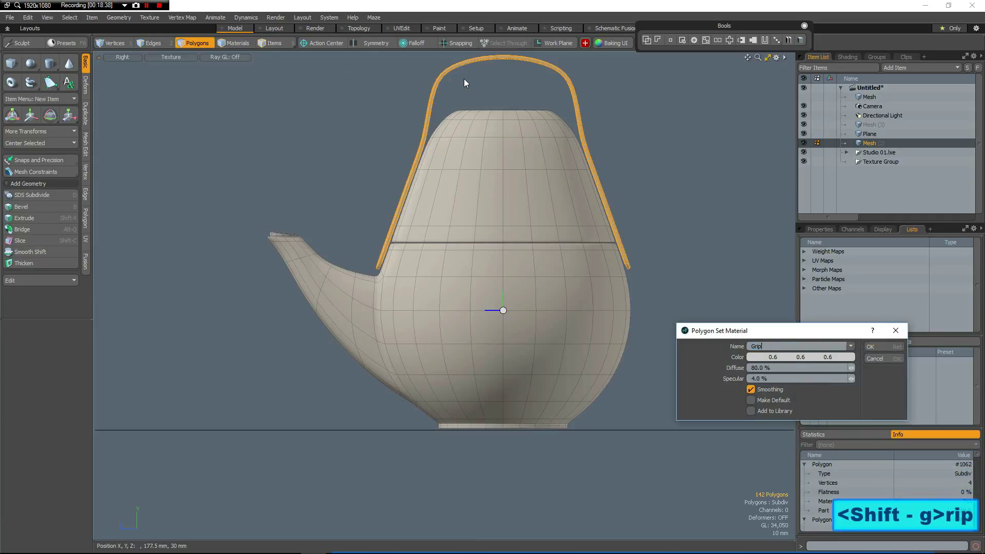
key(Return)
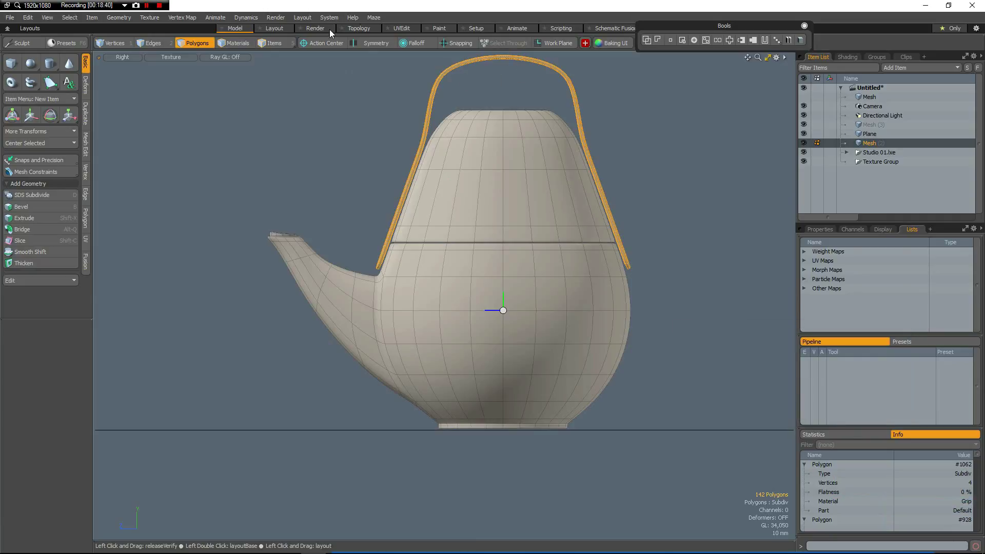
Set the diffuse colour of the pot's Stoneware material to light blue, RGB 0.48, 0.75, 1.0, using a saved colour swatch
click(319, 29)
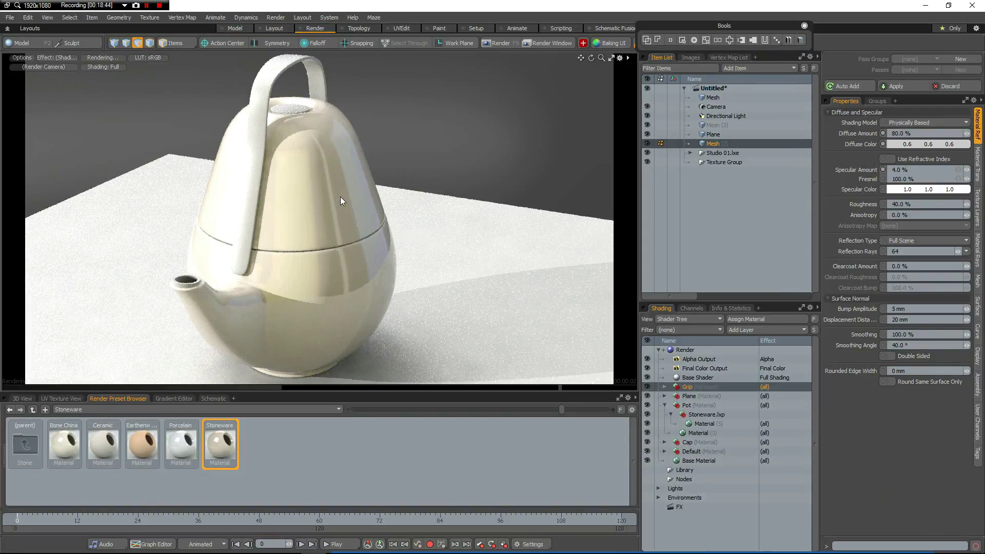
click(701, 424)
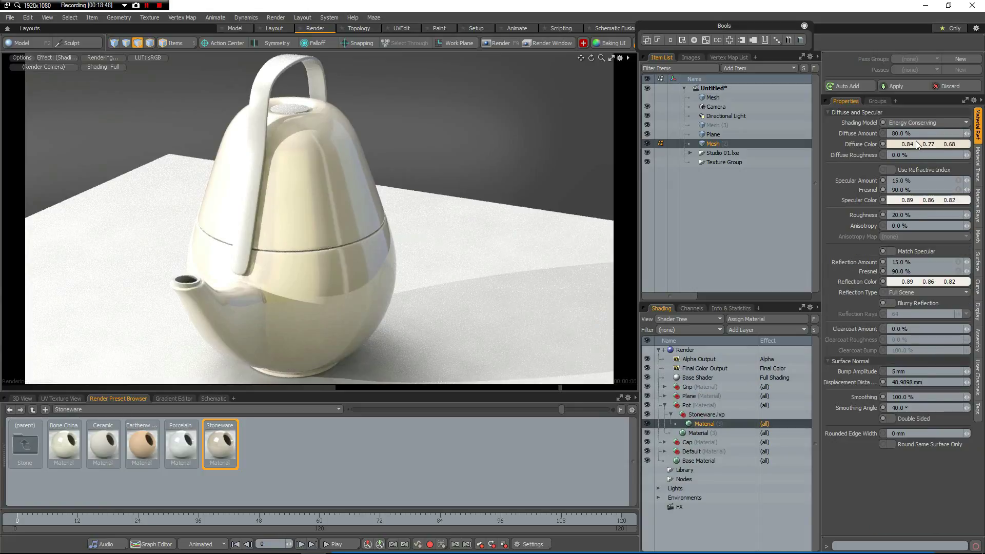
click(893, 145)
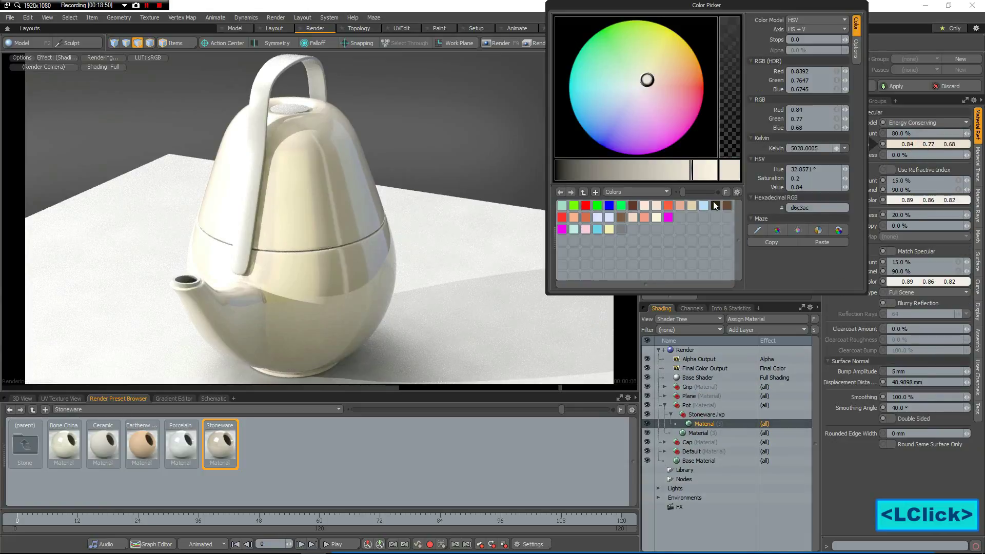
click(716, 205)
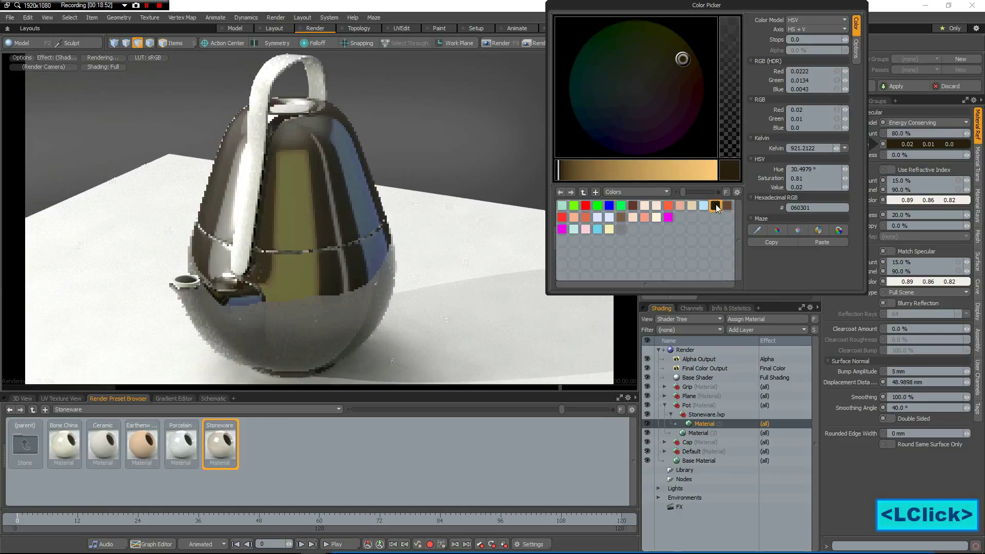
click(706, 205)
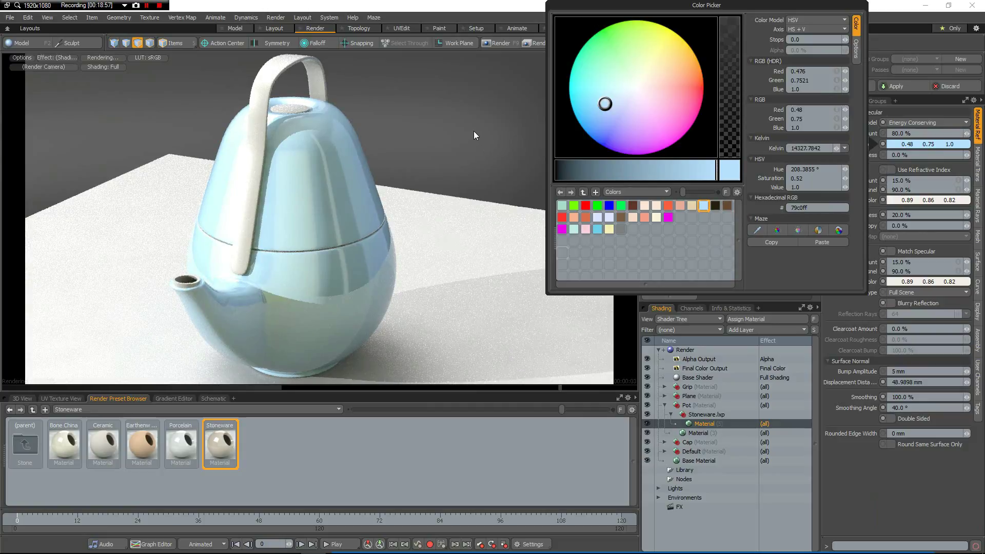
key(Escape)
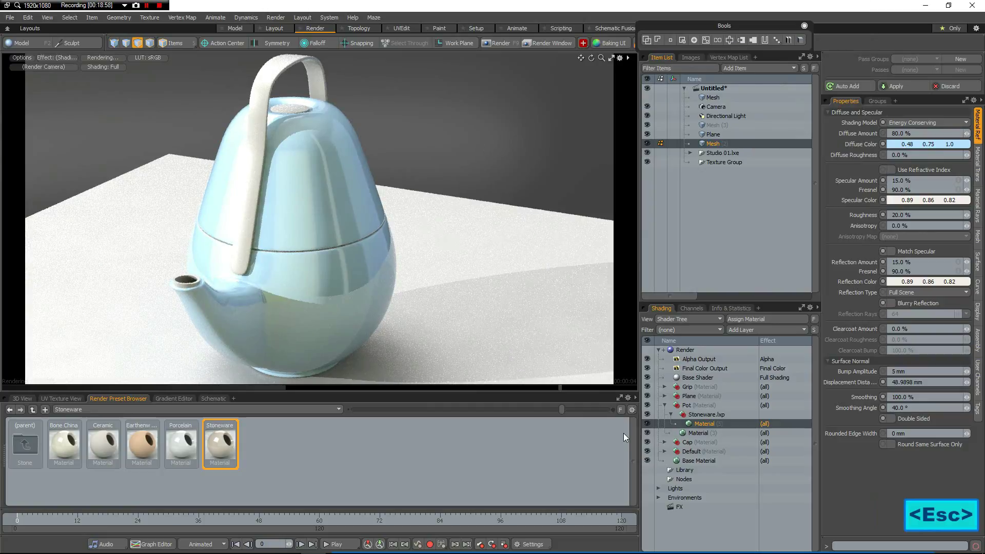
Apply the blue Lumberjack preset from the Fabric materials' checkered shirts to the Plane material group
click(665, 396)
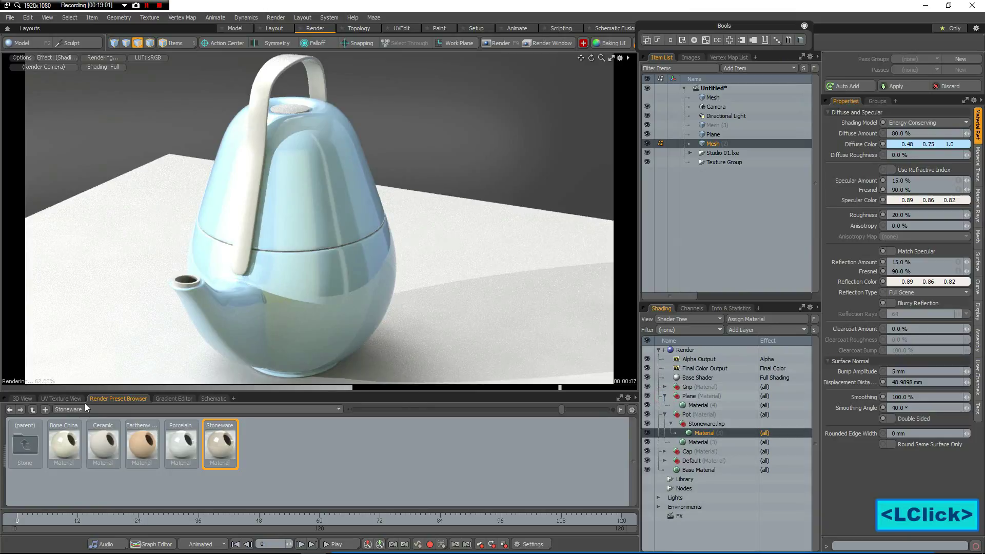
double_click(30, 447)
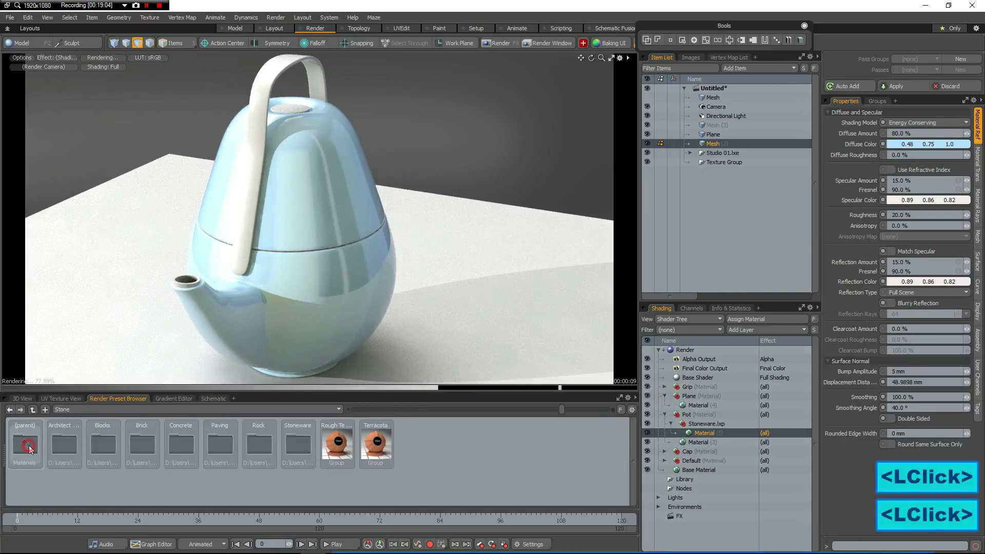
double_click(30, 445)
double_click(114, 445)
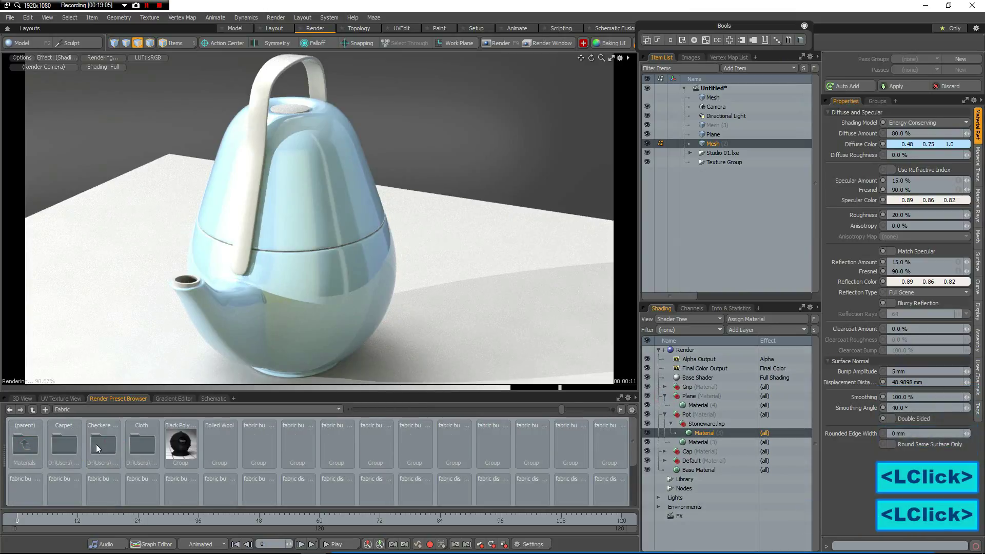
double_click(111, 442)
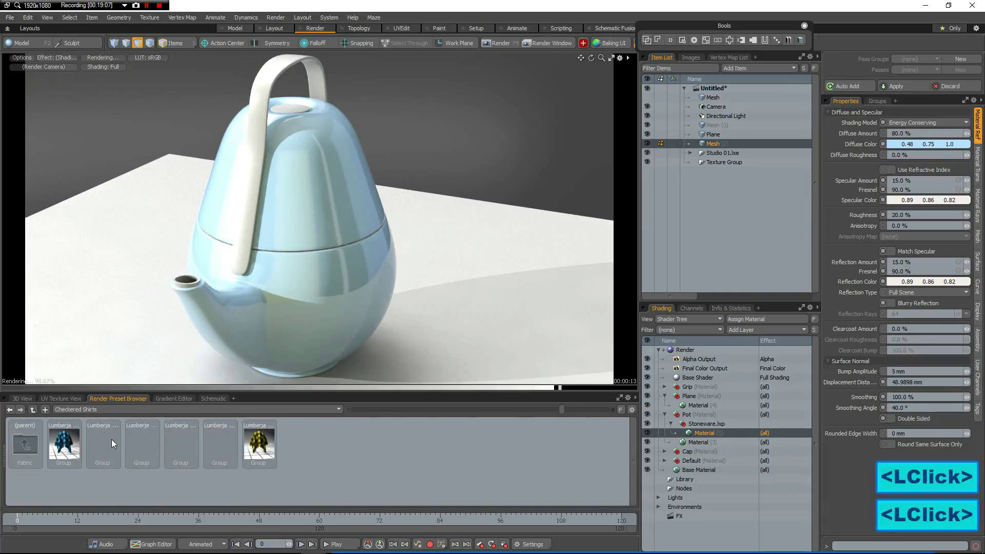
drag(63, 449, 615, 416)
drag(698, 408, 696, 404)
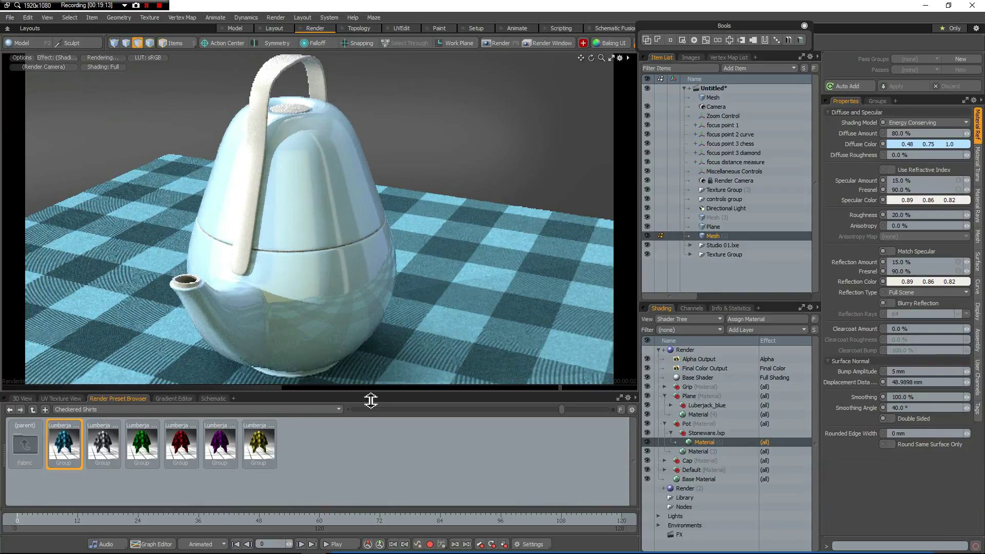
Apply the Polished Silver preset from the Metal materials to the Grip material group
double_click(24, 445)
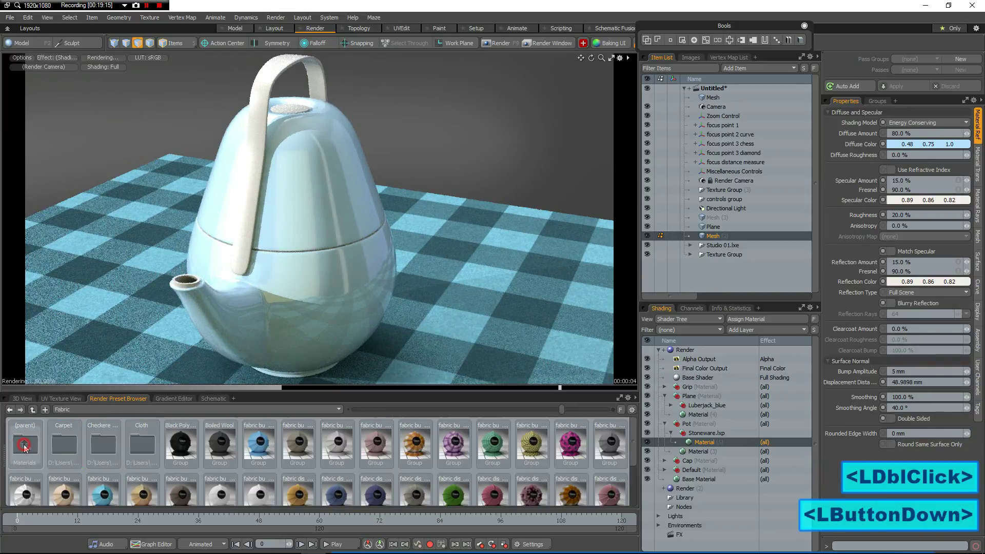
double_click(25, 445)
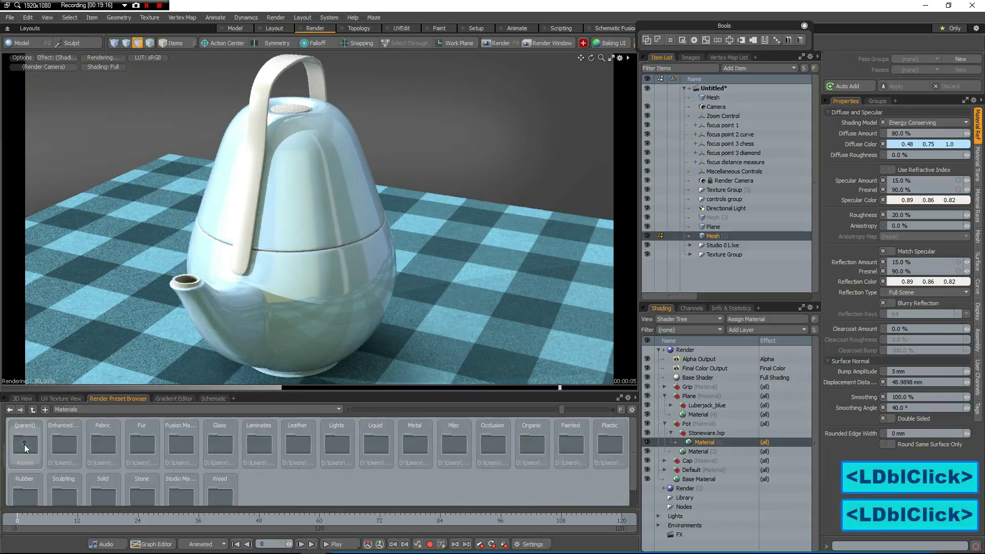
double_click(416, 447)
double_click(620, 450)
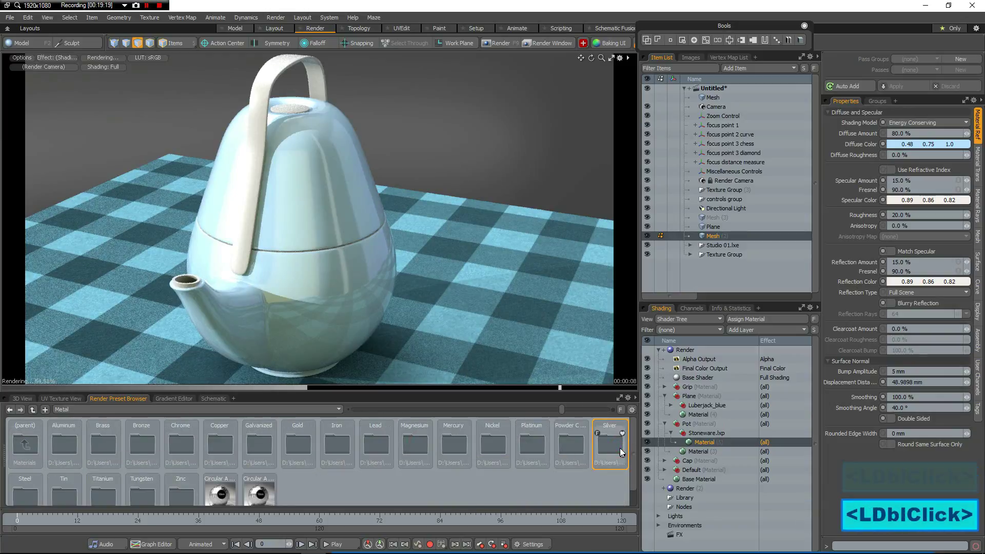
double_click(613, 449)
double_click(609, 440)
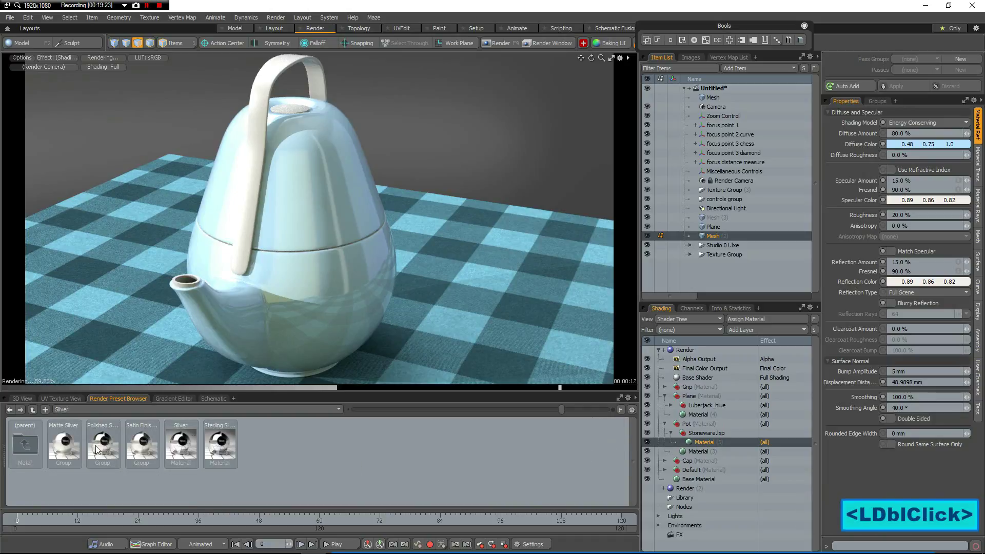
drag(95, 444, 154, 448)
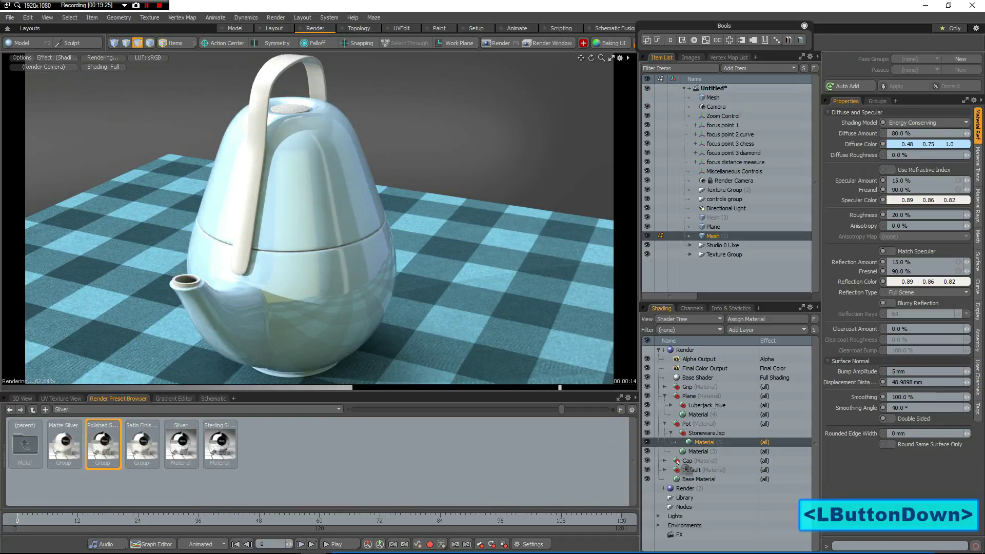
drag(691, 445, 695, 385)
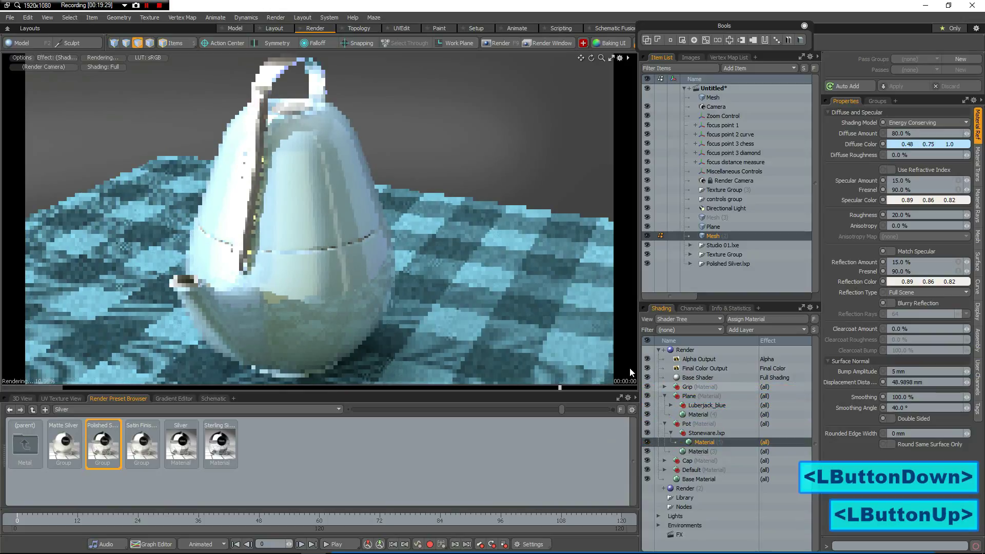
Adjust the render camera to frame the whole teapot from spout to handle, seen slightly from above on the checkered cloth
alt+drag(352, 220, 279, 218)
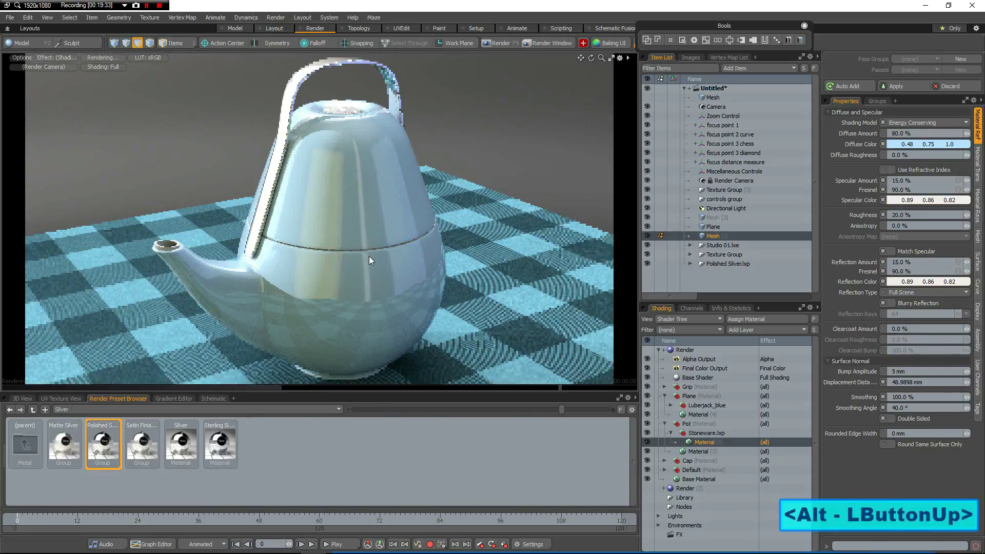
alt+shift+drag(381, 265, 356, 232)
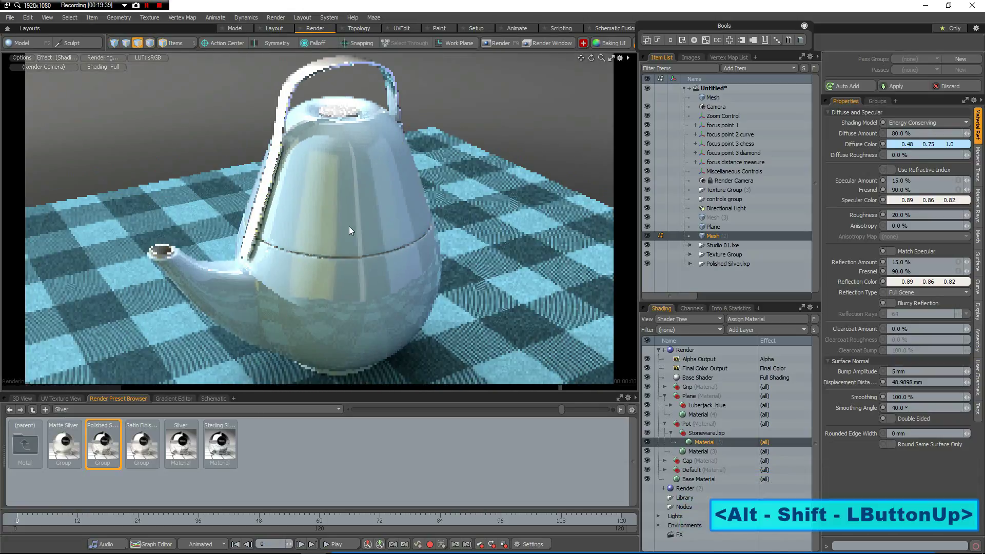
Set the diffuse colour of the Cap group's material to black, RGB 0.0, 0.0, 0.0
click(665, 462)
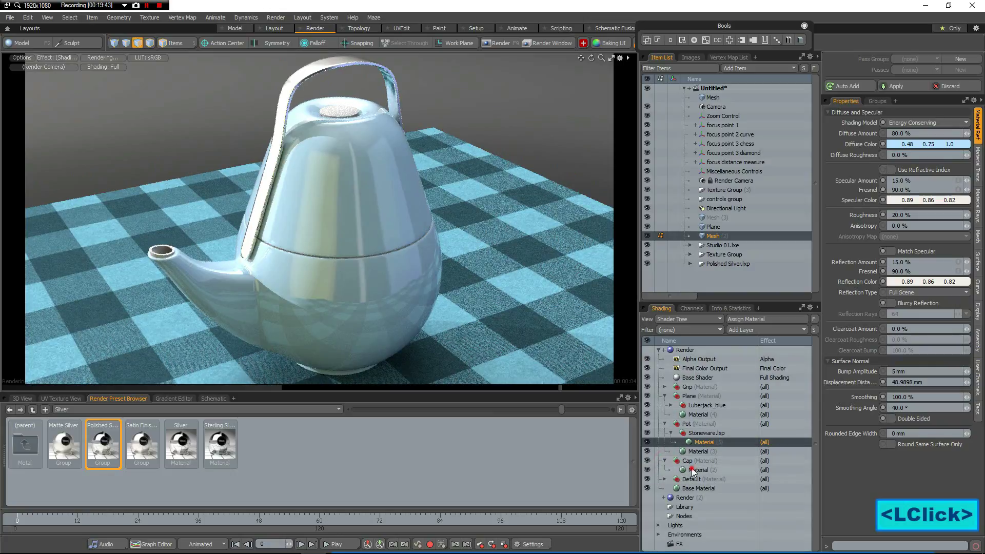
click(692, 469)
click(907, 144)
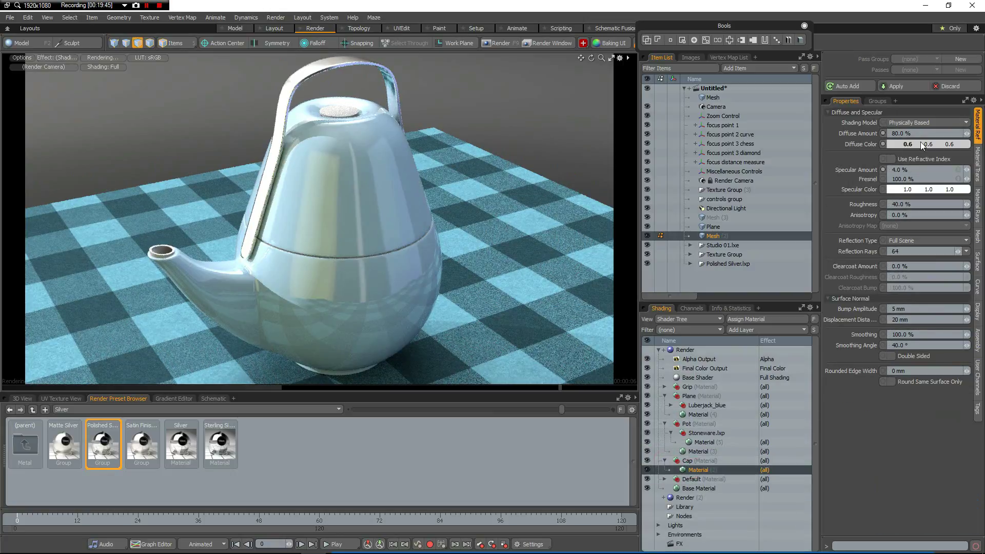
click(917, 143)
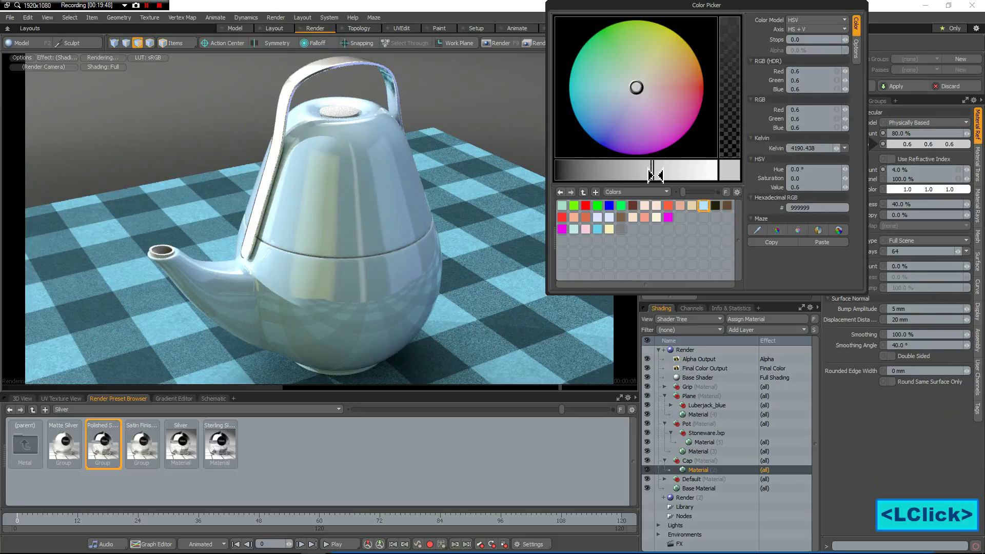
drag(652, 174, 518, 164)
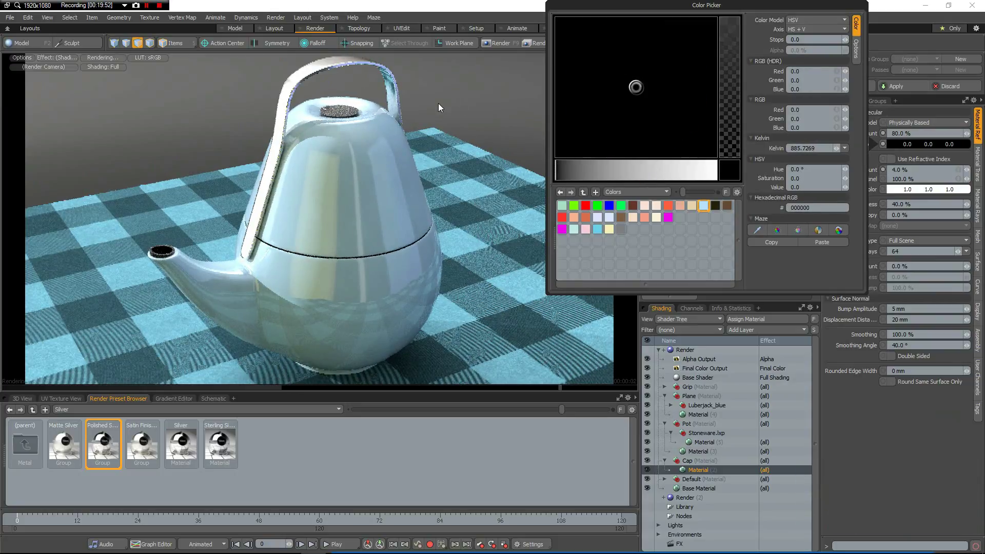
click(491, 96)
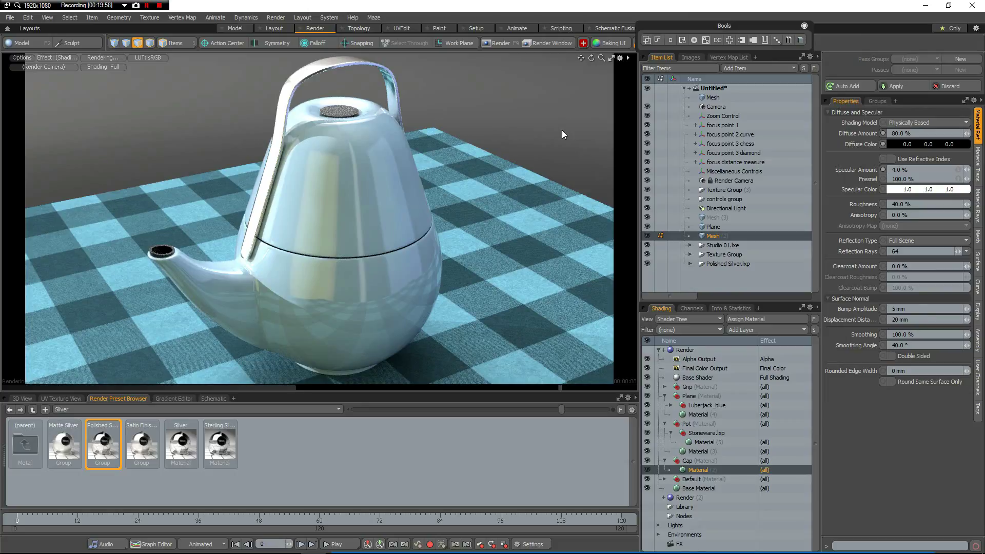
Render the full teapot scene through the render camera
key(F9)
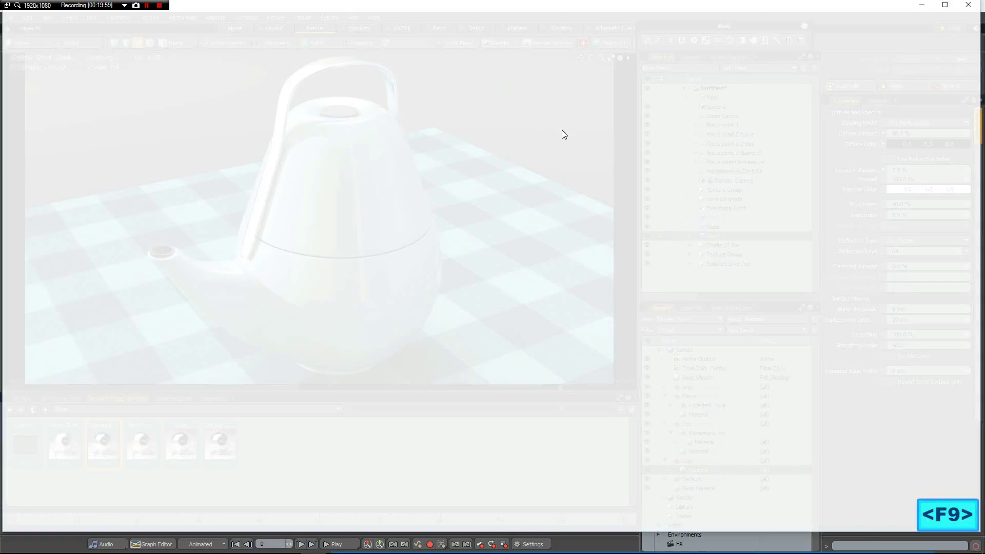